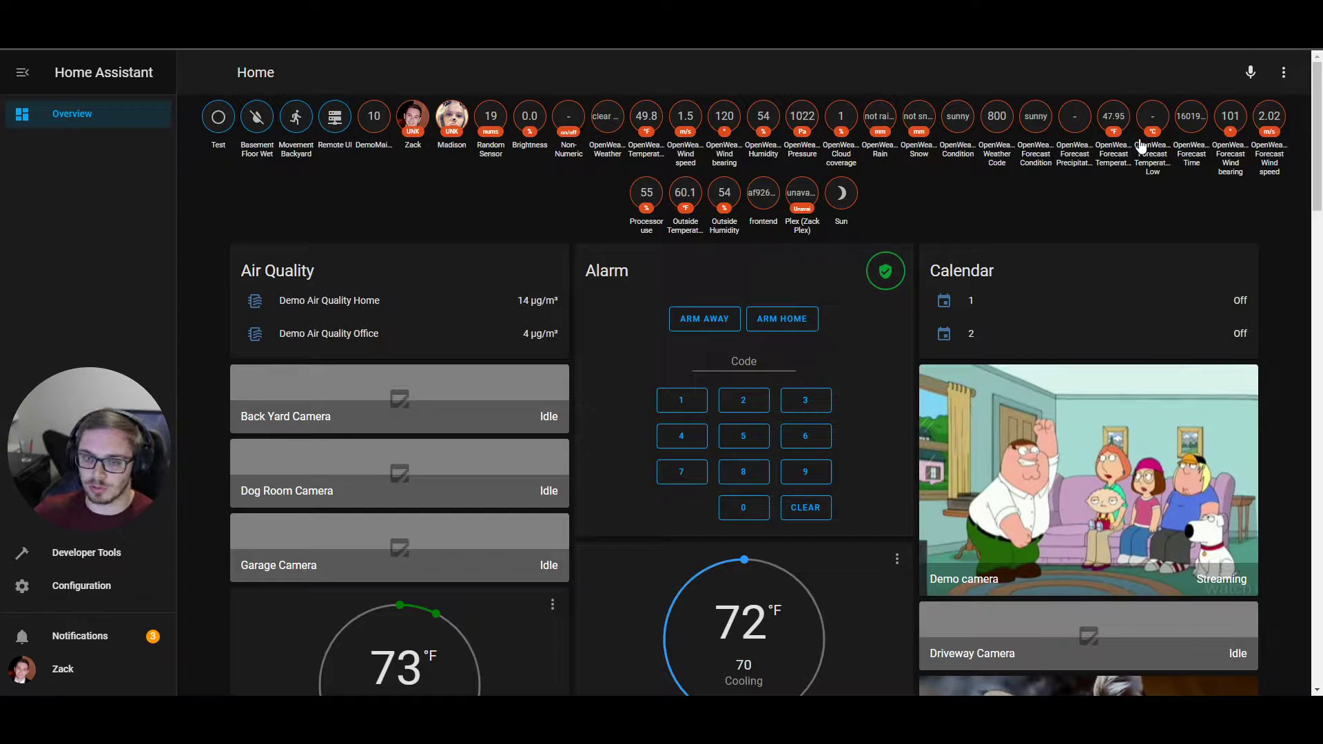
- Take control of the default dashboard for editing, choosing to start with an empty dashboard
left_click(1292, 78)
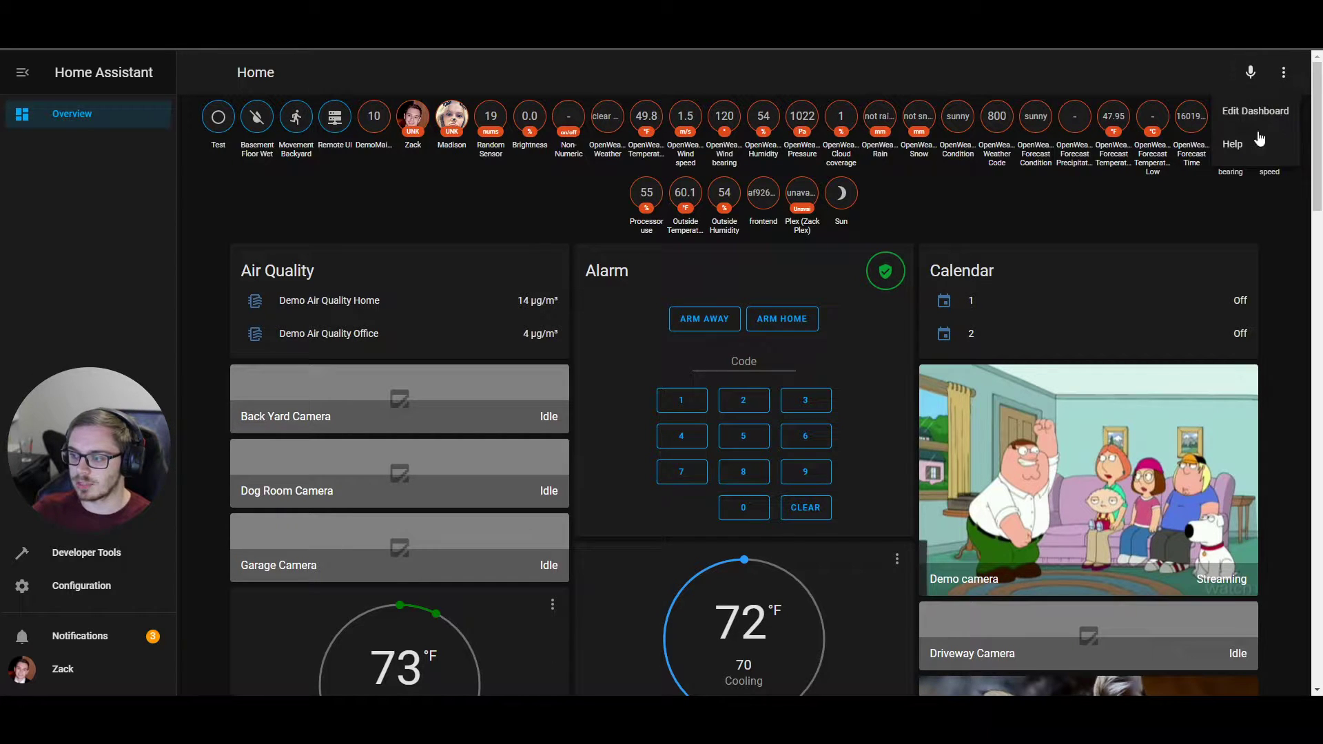
left_click(1247, 116)
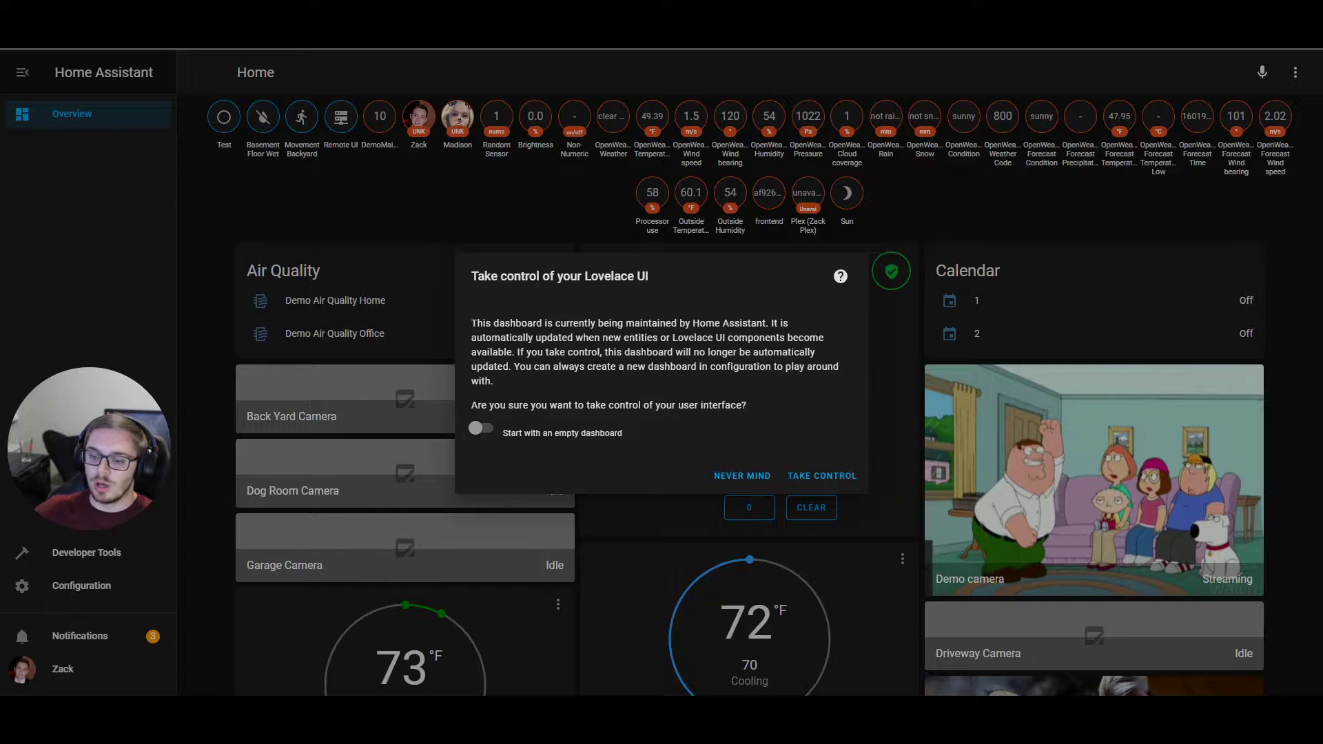
left_click(483, 430)
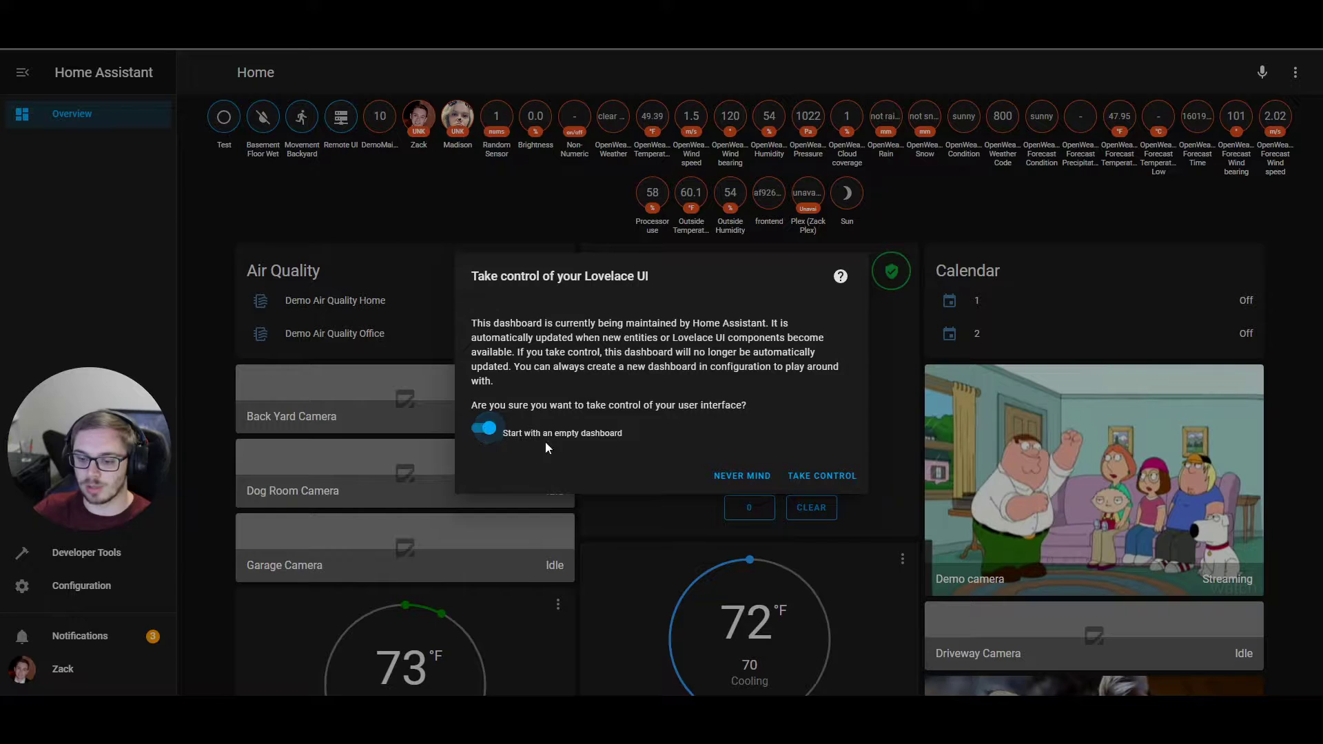
left_click(838, 486)
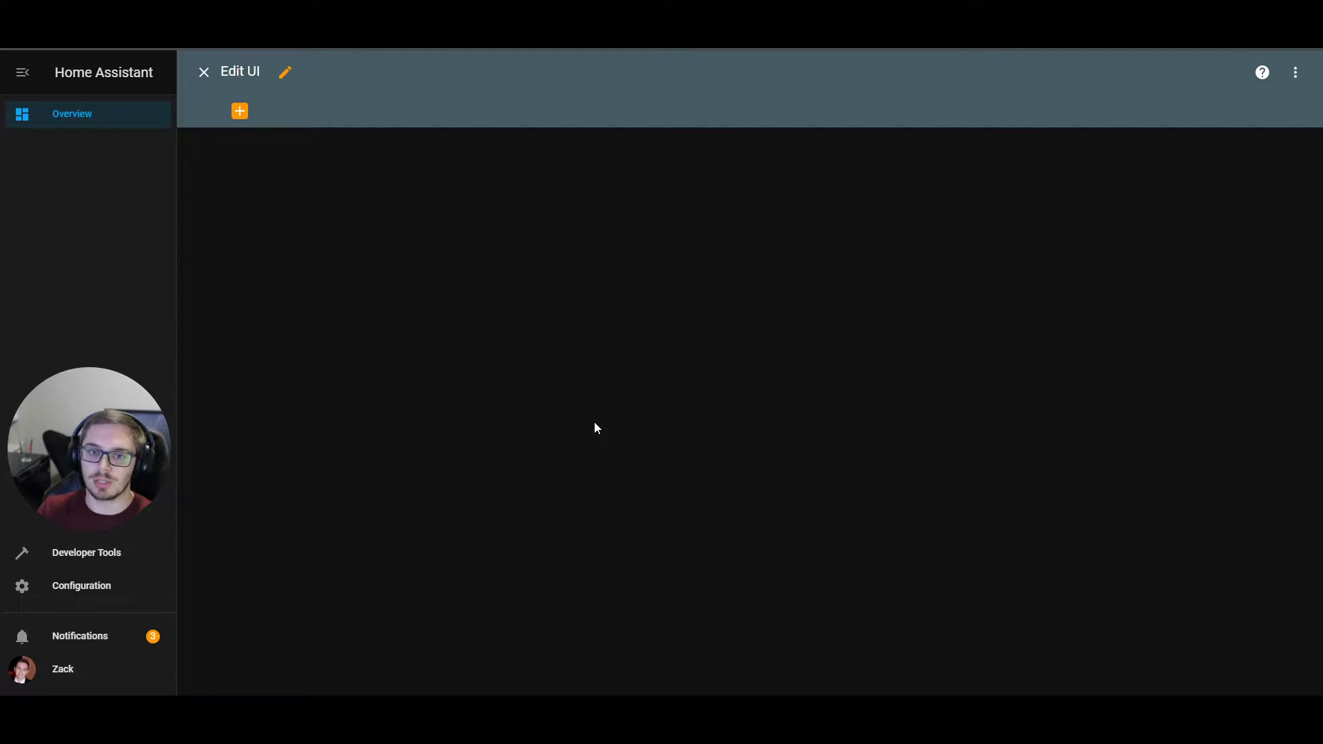
- Start a new view on the empty dashboard and title it Dashboard
left_click(240, 114)
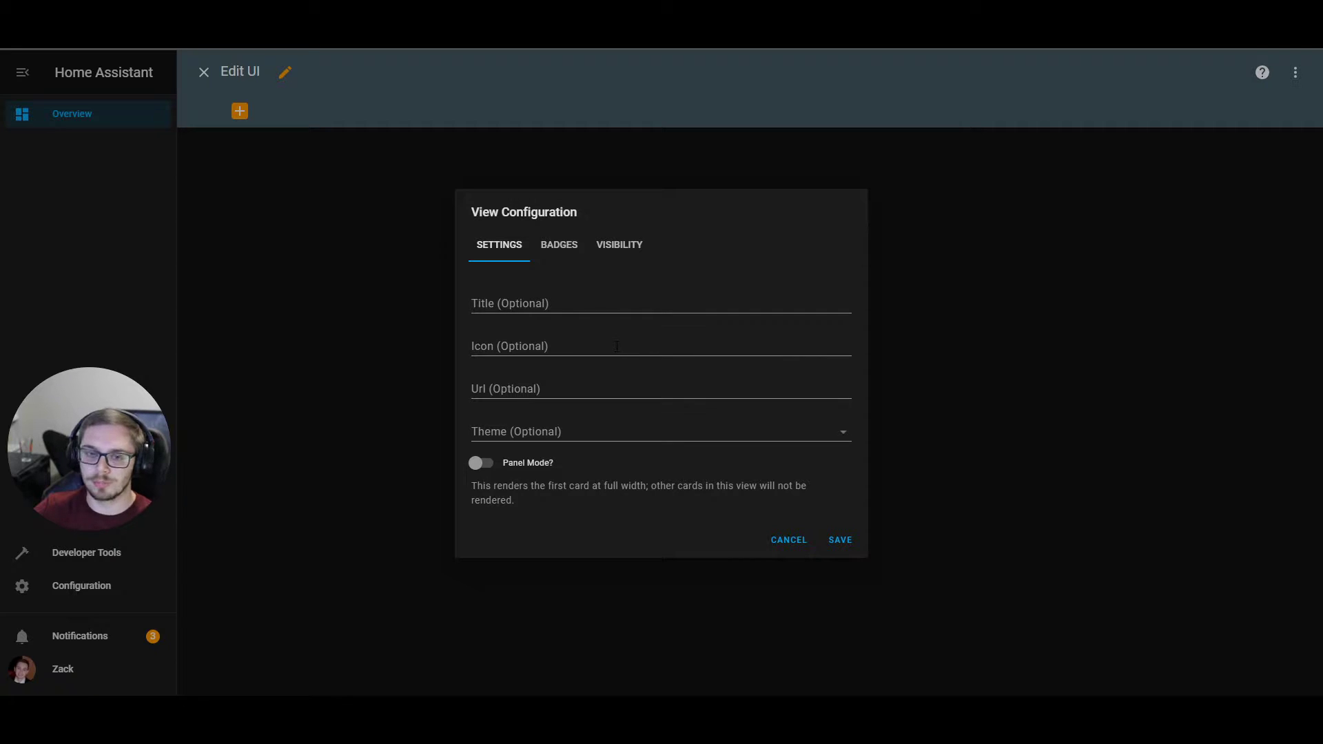
left_click(560, 299)
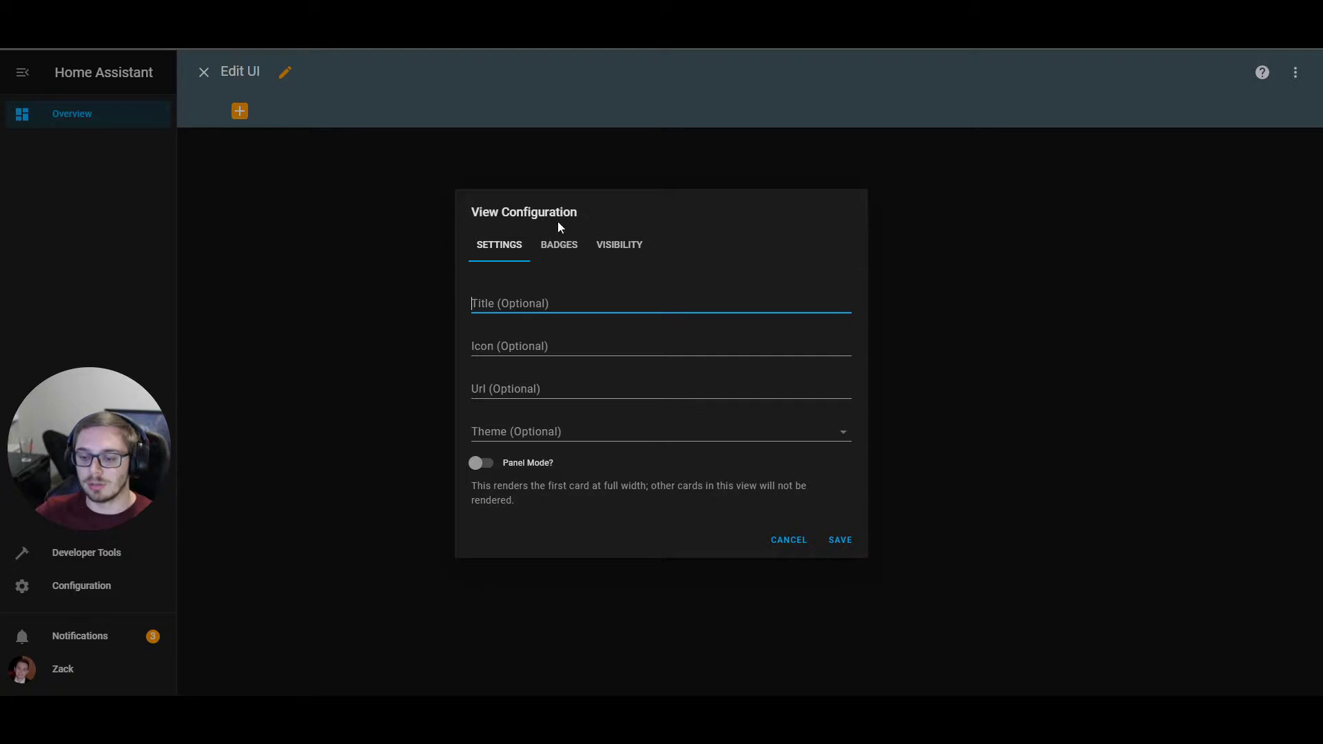
type("Dashboard")
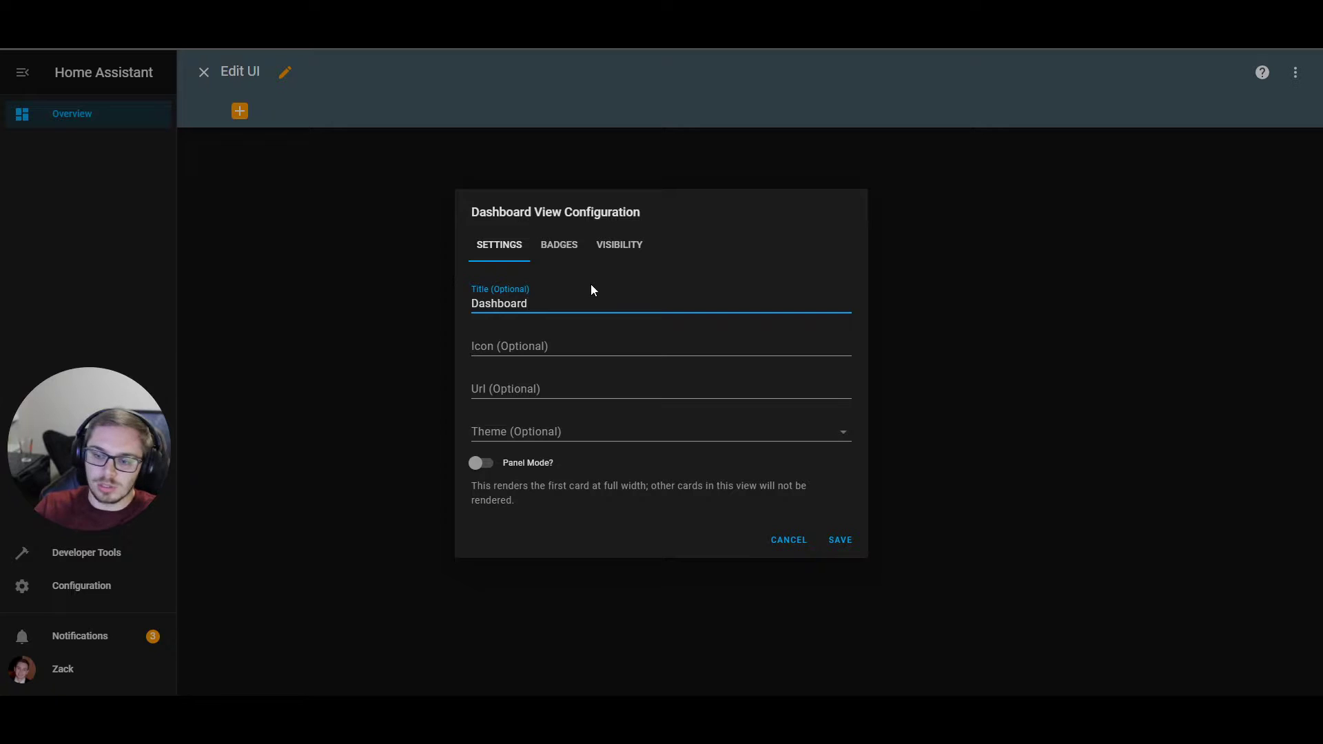
- Set the new view's icon to mdi:run
left_click(588, 351)
type("mdi")
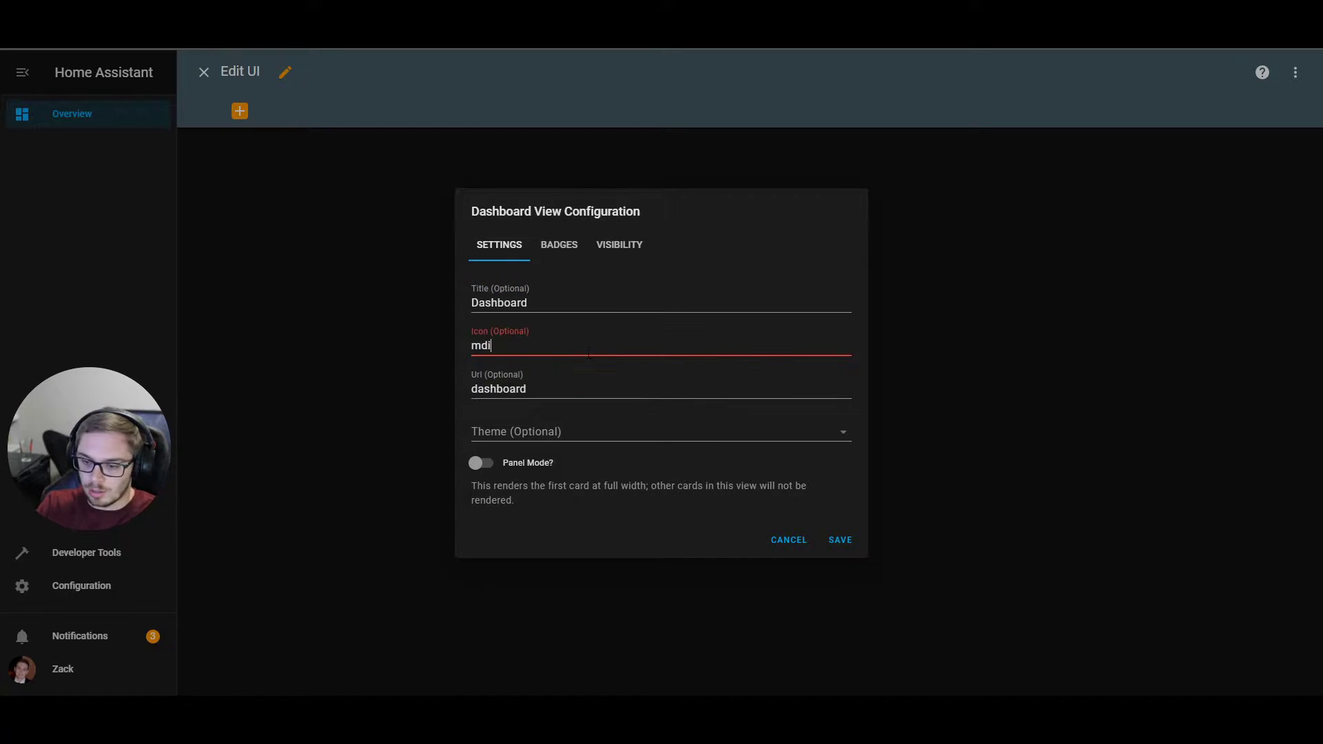
type(":dashboard")
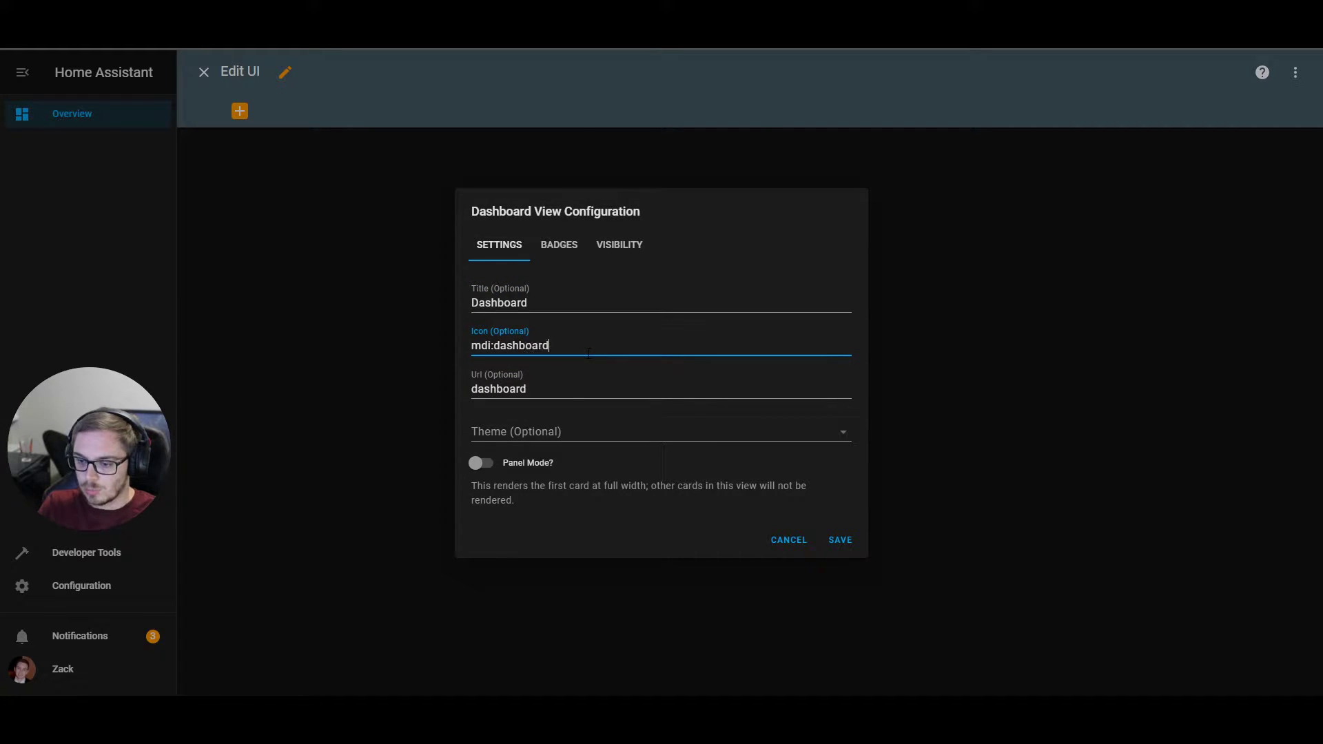
key("BackSpace")
key("BackSpace")
key("BackSpace")
key("BackSpace")
key("BackSpace")
key("BackSpace")
key("BackSpace")
key("BackSpace")
key("BackSpace")
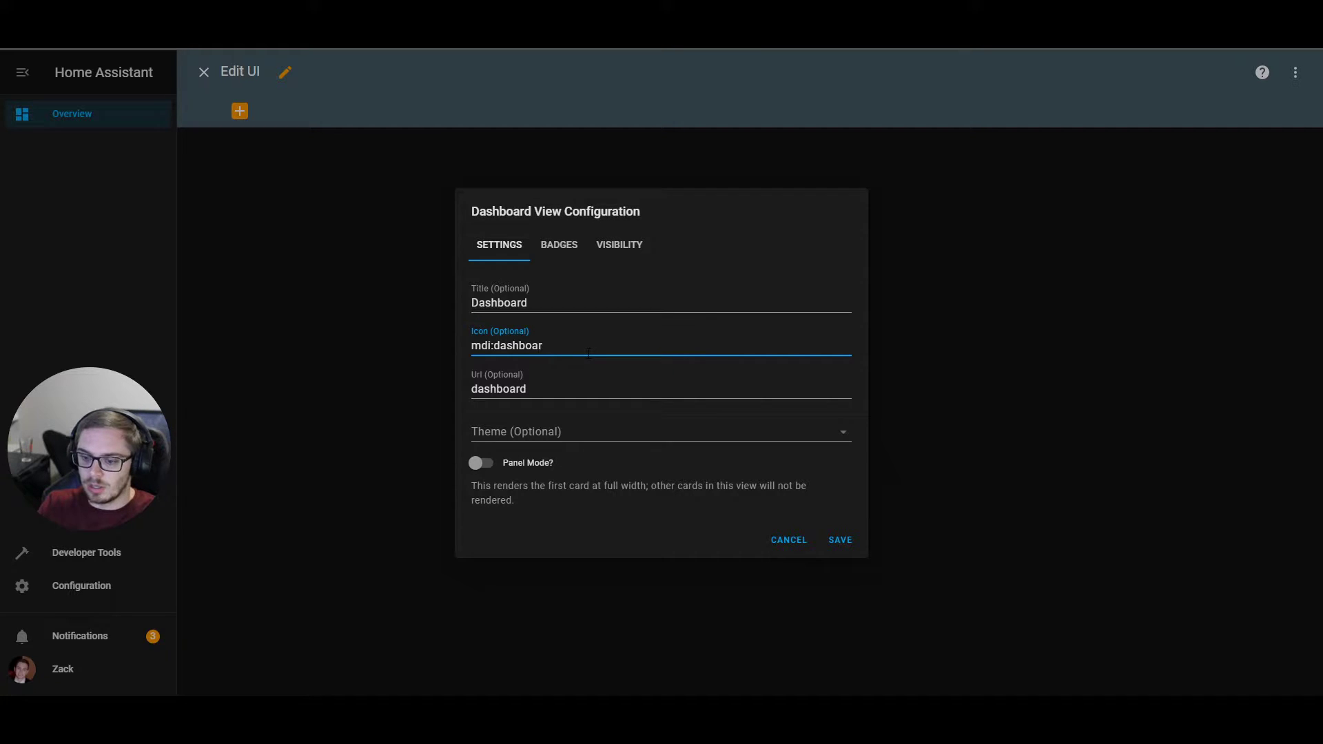
type("run")
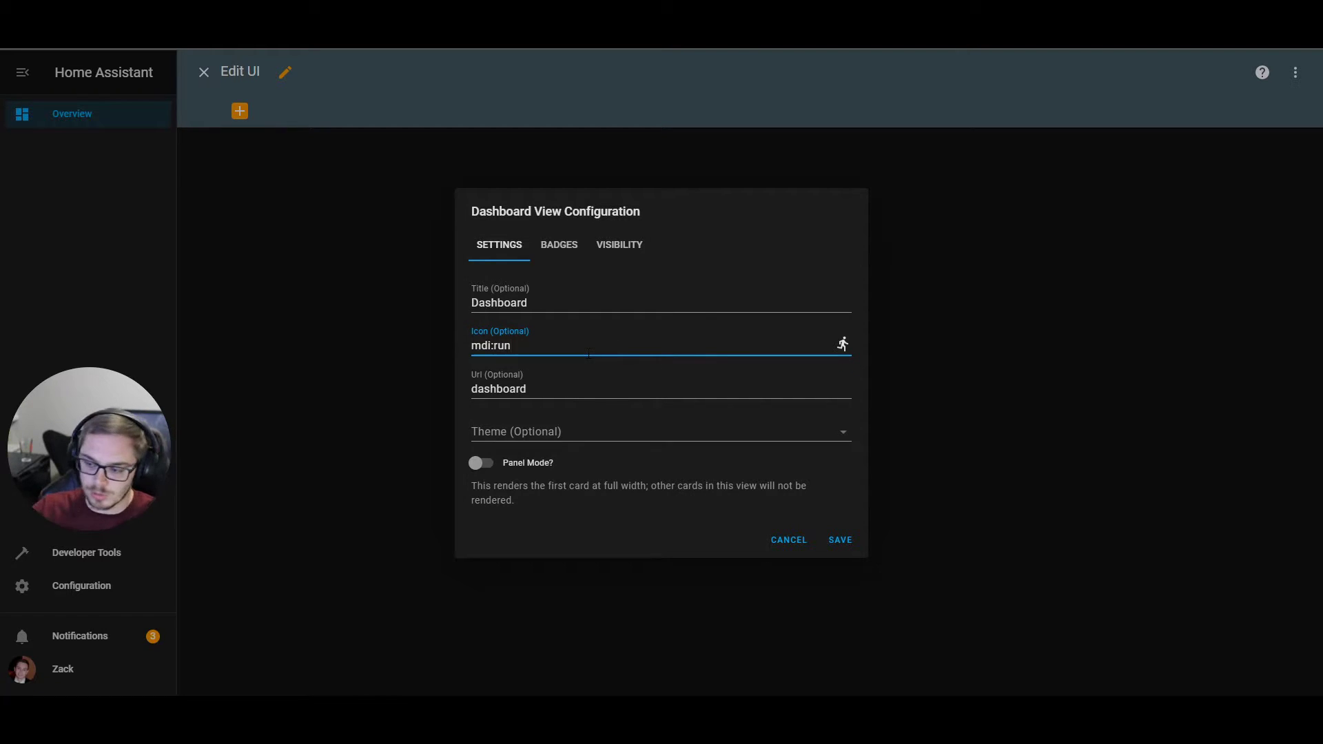
left_click(612, 388)
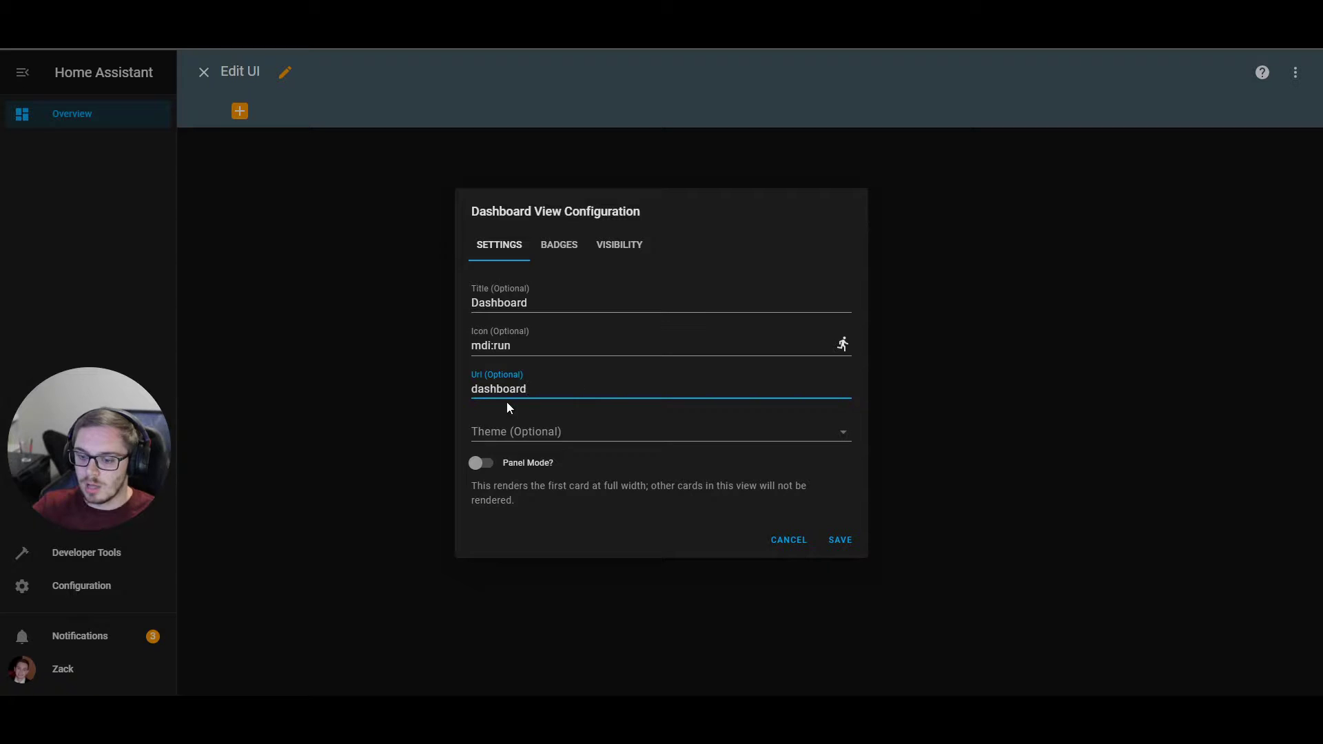
double_click(469, 388)
left_click(469, 389)
left_click_drag(529, 390, 456, 397)
left_click(566, 404)
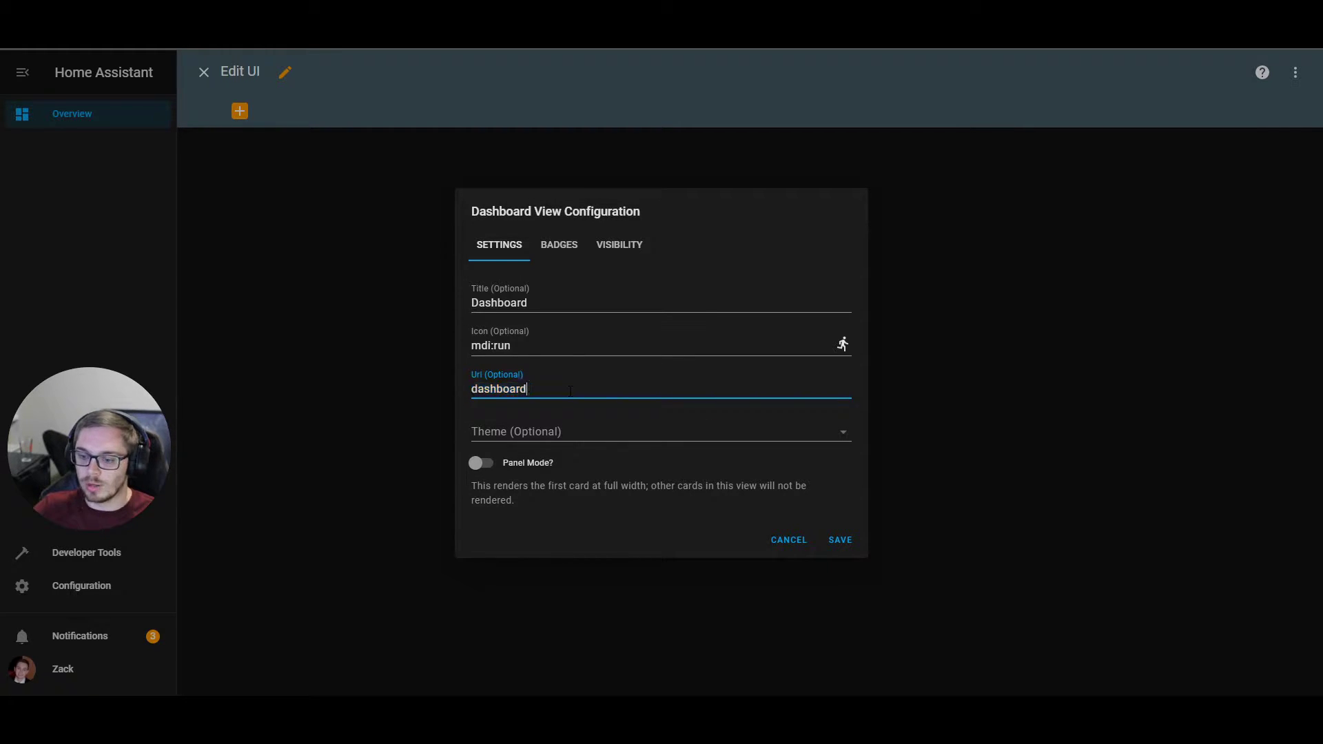
key("shift+Tab")
key("shift+Tab")
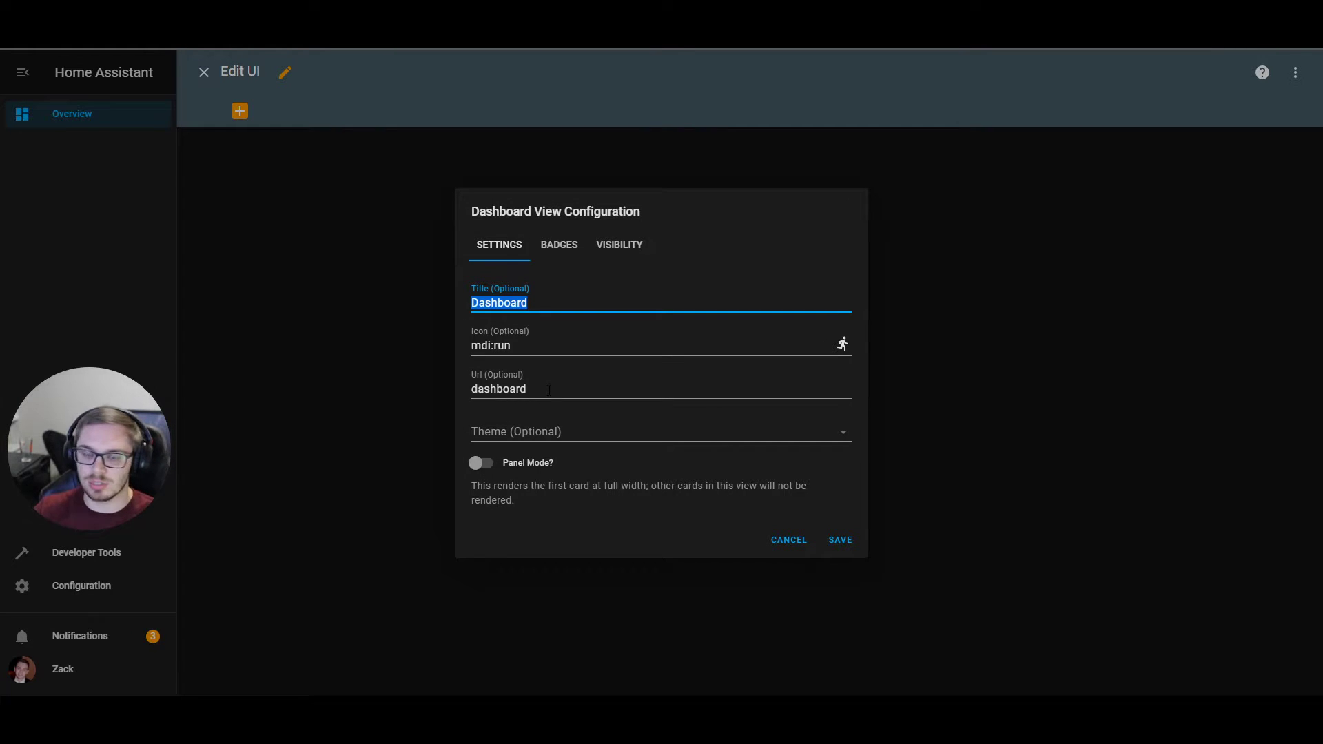
left_click(549, 390)
key("shift+Tab")
key("shift+Tab")
key("End")
double_click(472, 388)
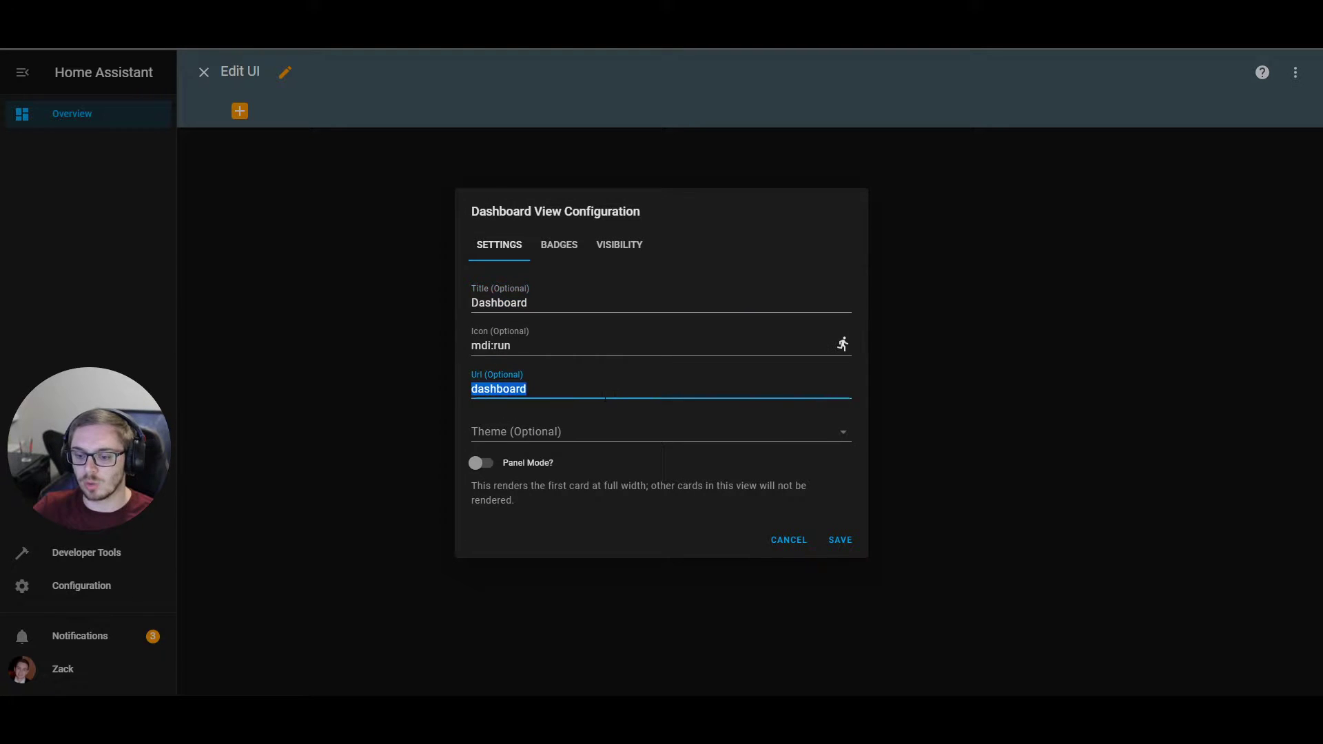
key("alt+Tab")
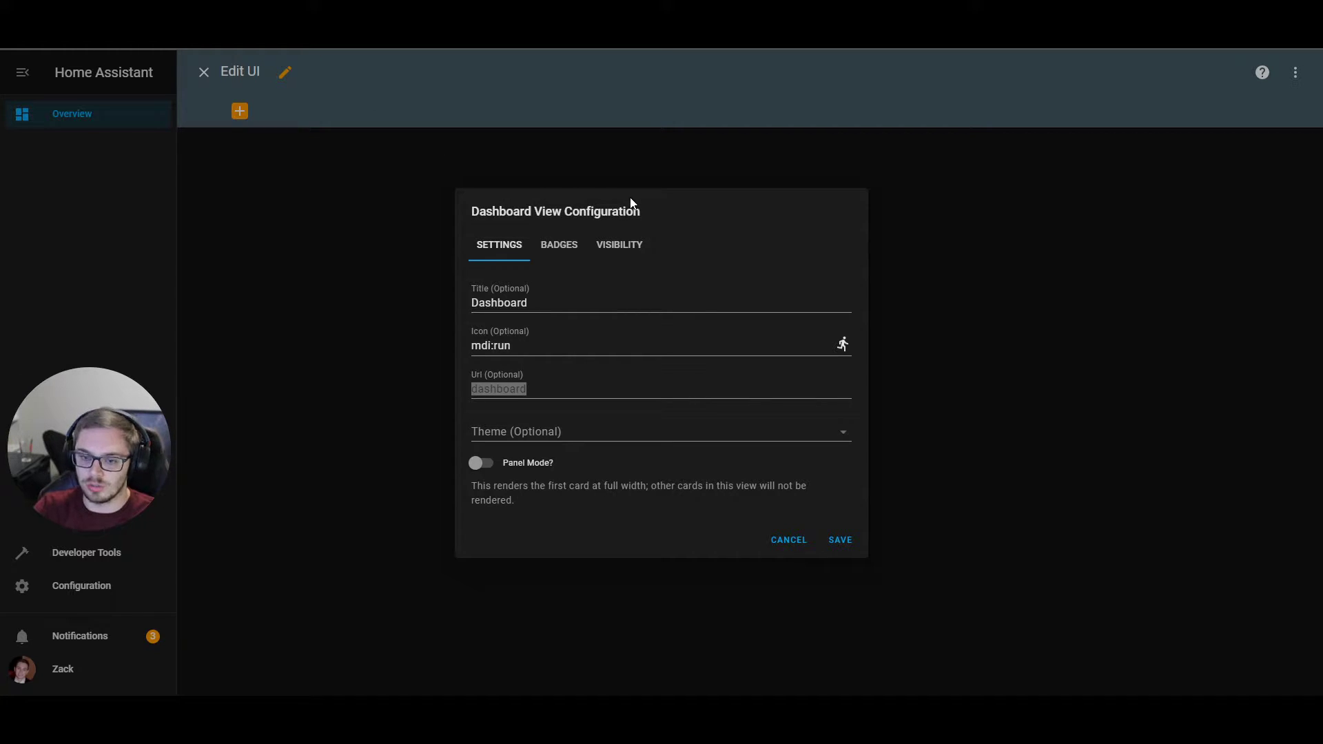
- Review the available themes for the view, leave the theme unset, and save the new view
left_click(556, 393)
left_click(581, 434)
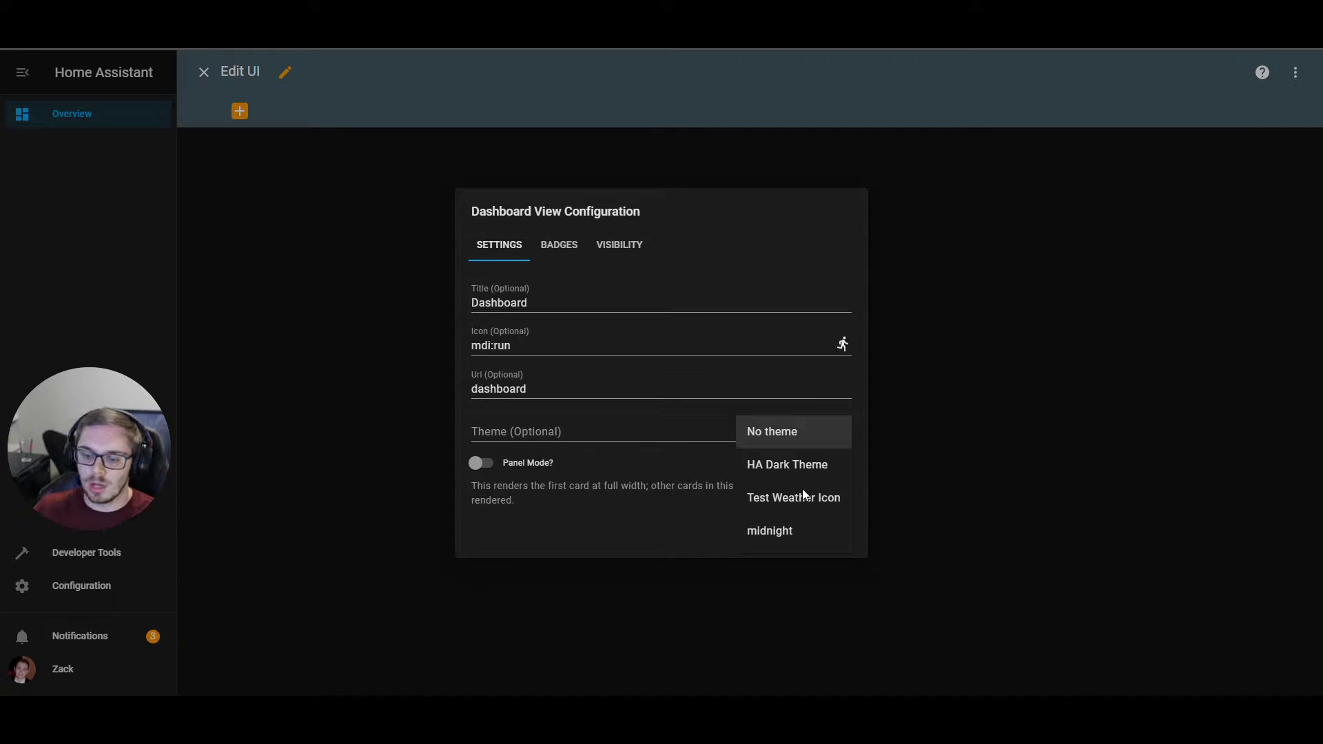
left_click(766, 439)
left_click(765, 446)
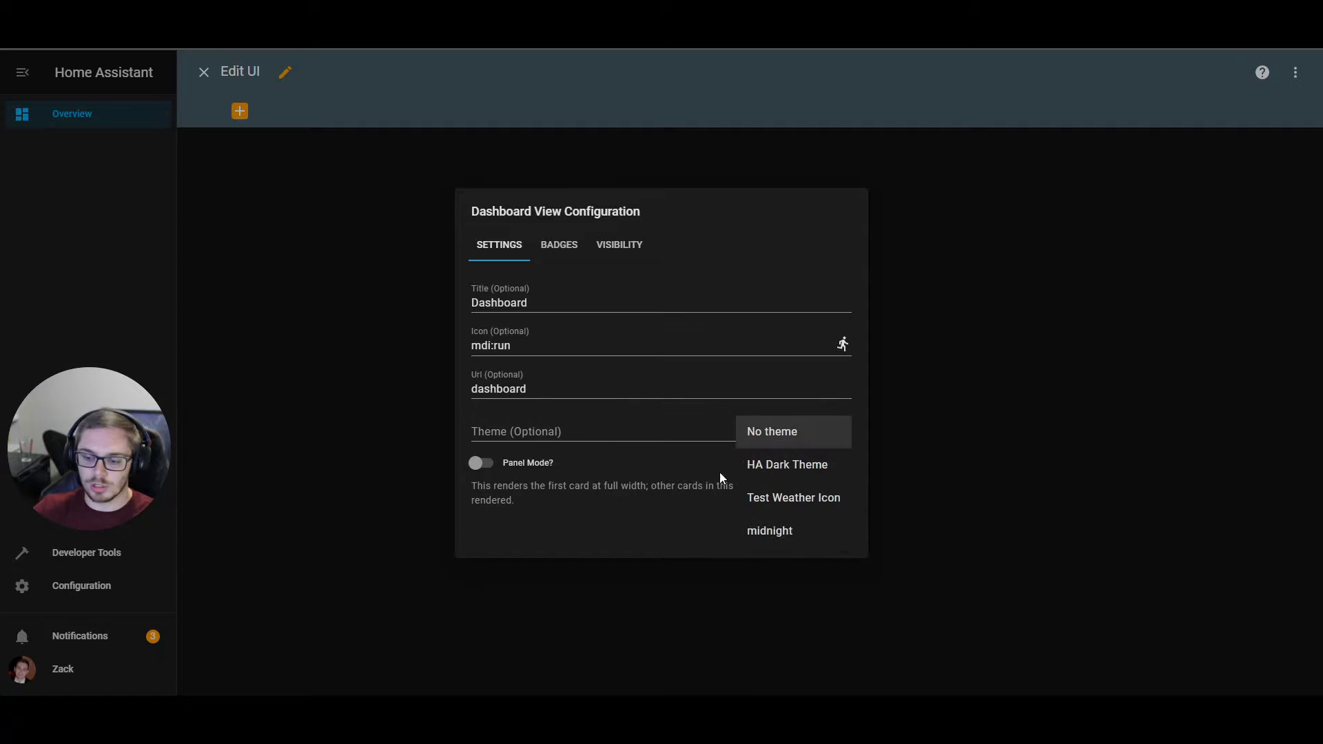
left_click(700, 511)
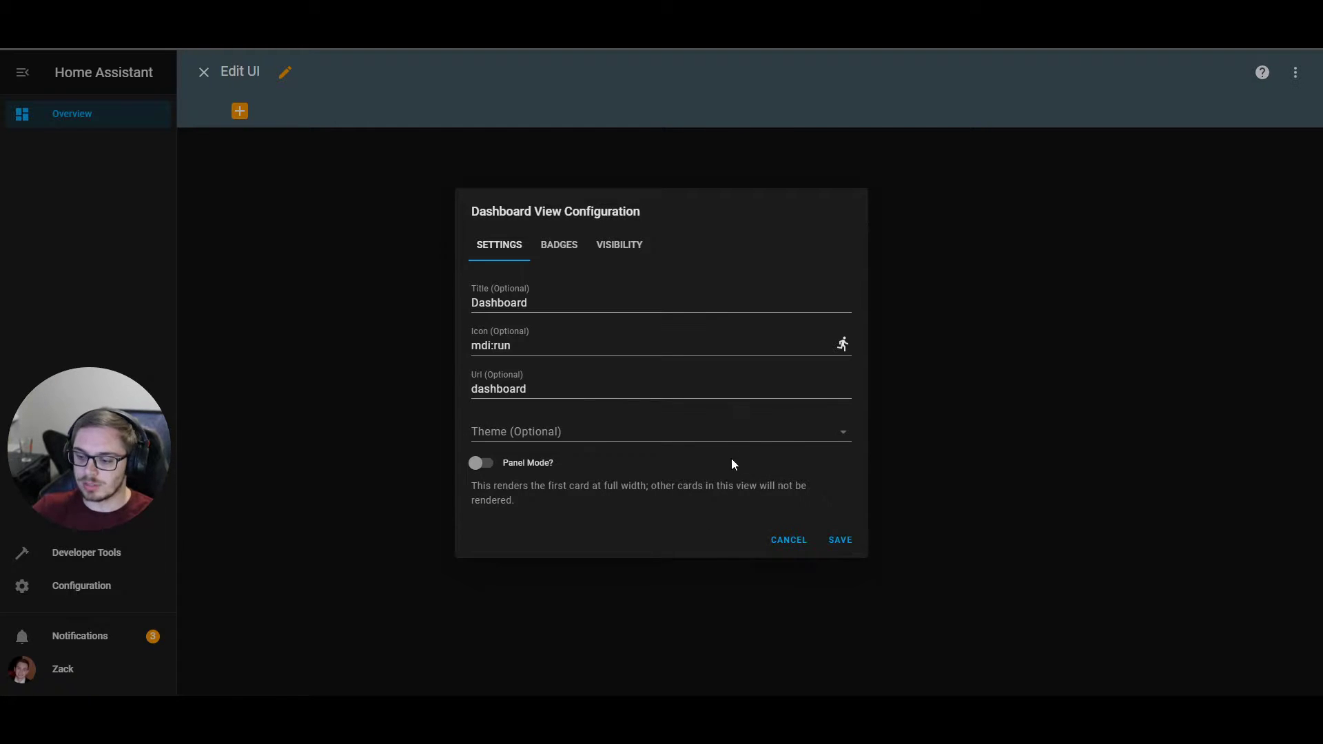
left_click(766, 425)
left_click(649, 514)
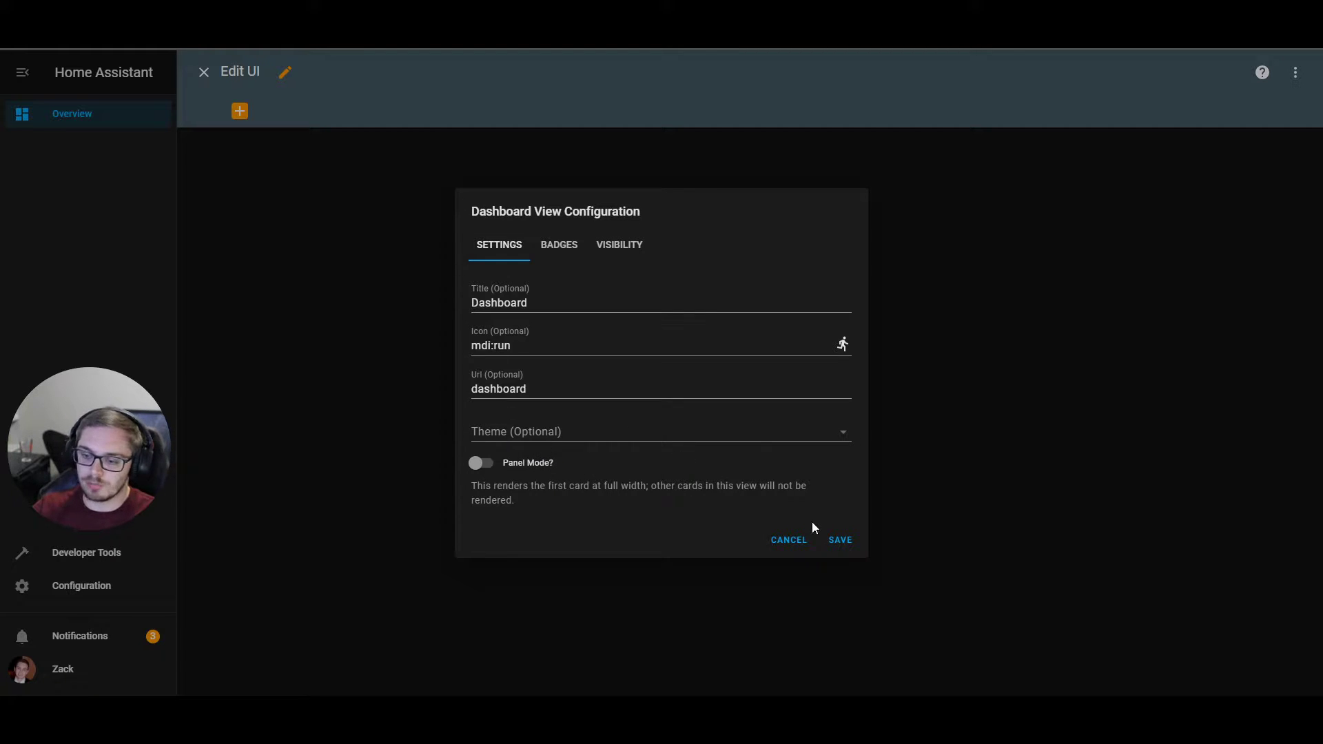
left_click(840, 544)
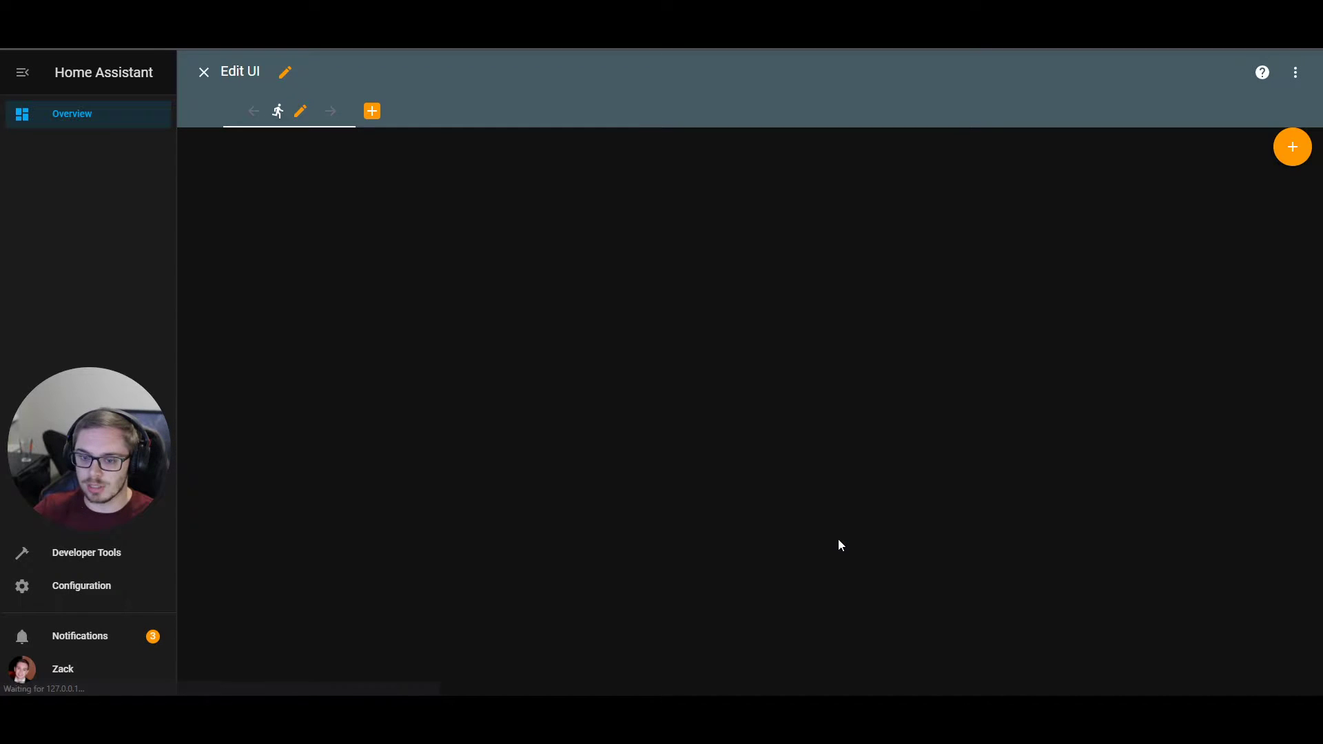
- Remove the icon from the Dashboard view's configuration and save the view
left_click(300, 113)
double_click(536, 343)
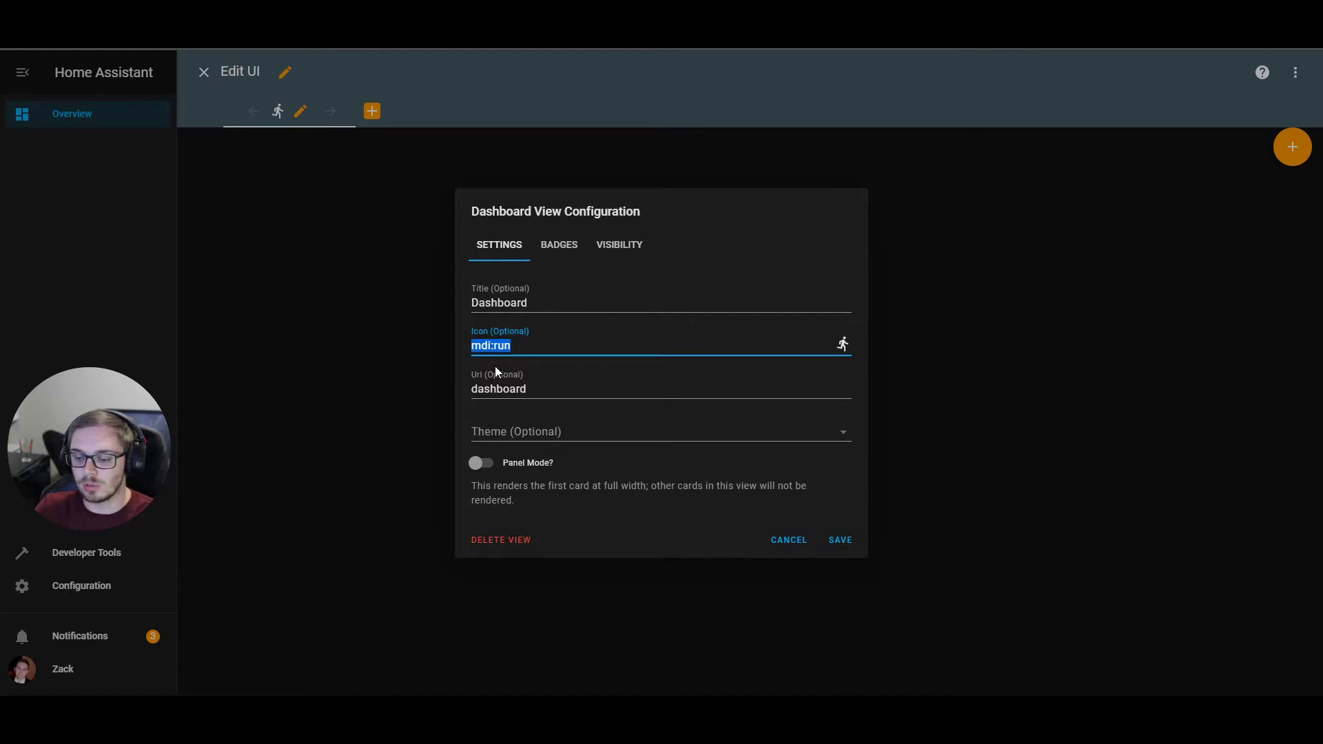
key("BackSpace")
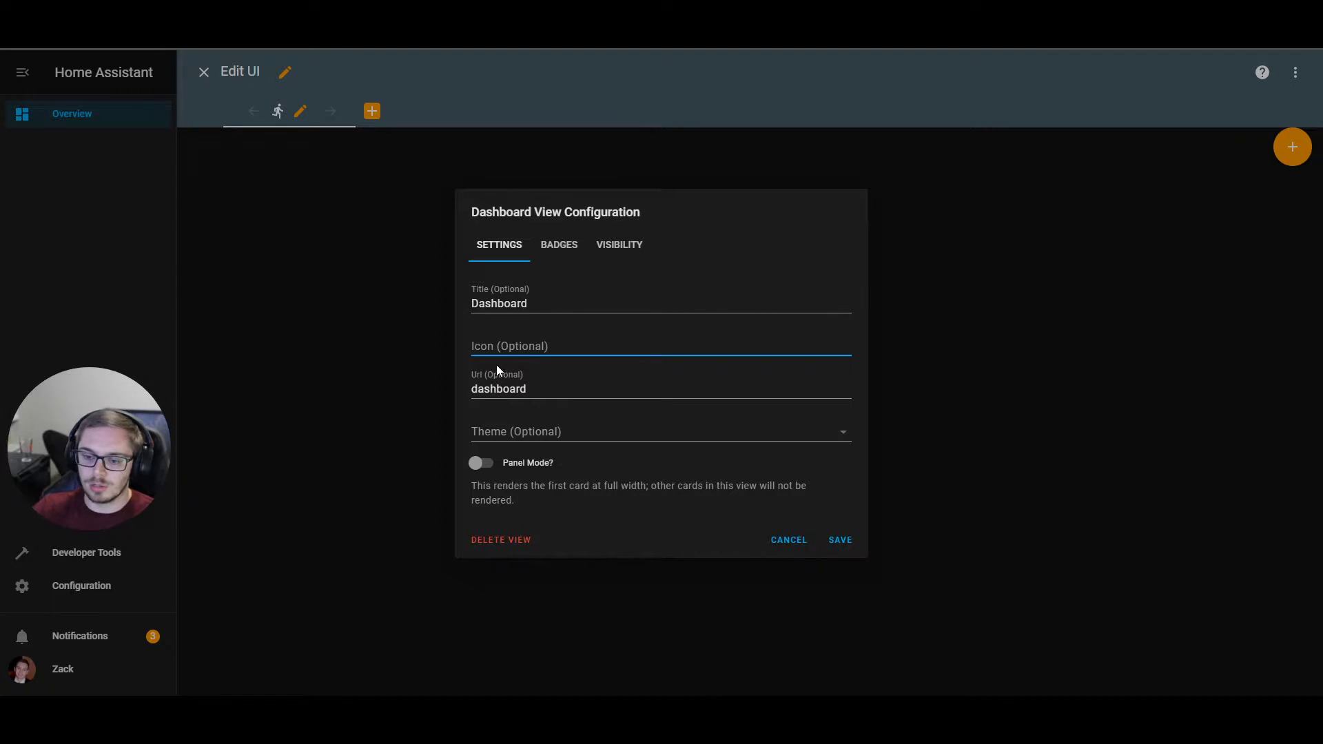
left_click(842, 545)
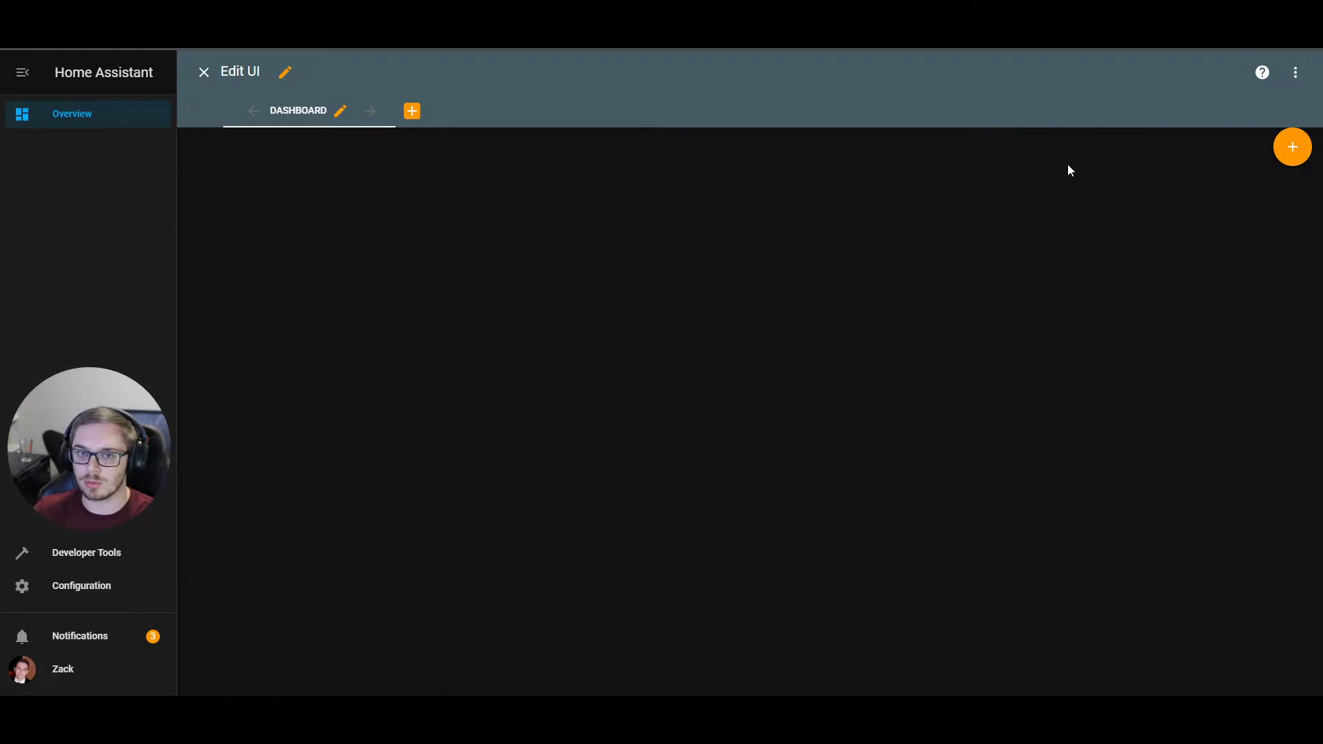
- Start an Entities card for the Dashboard view and remove all of its prefilled sensor entities
left_click(1282, 142)
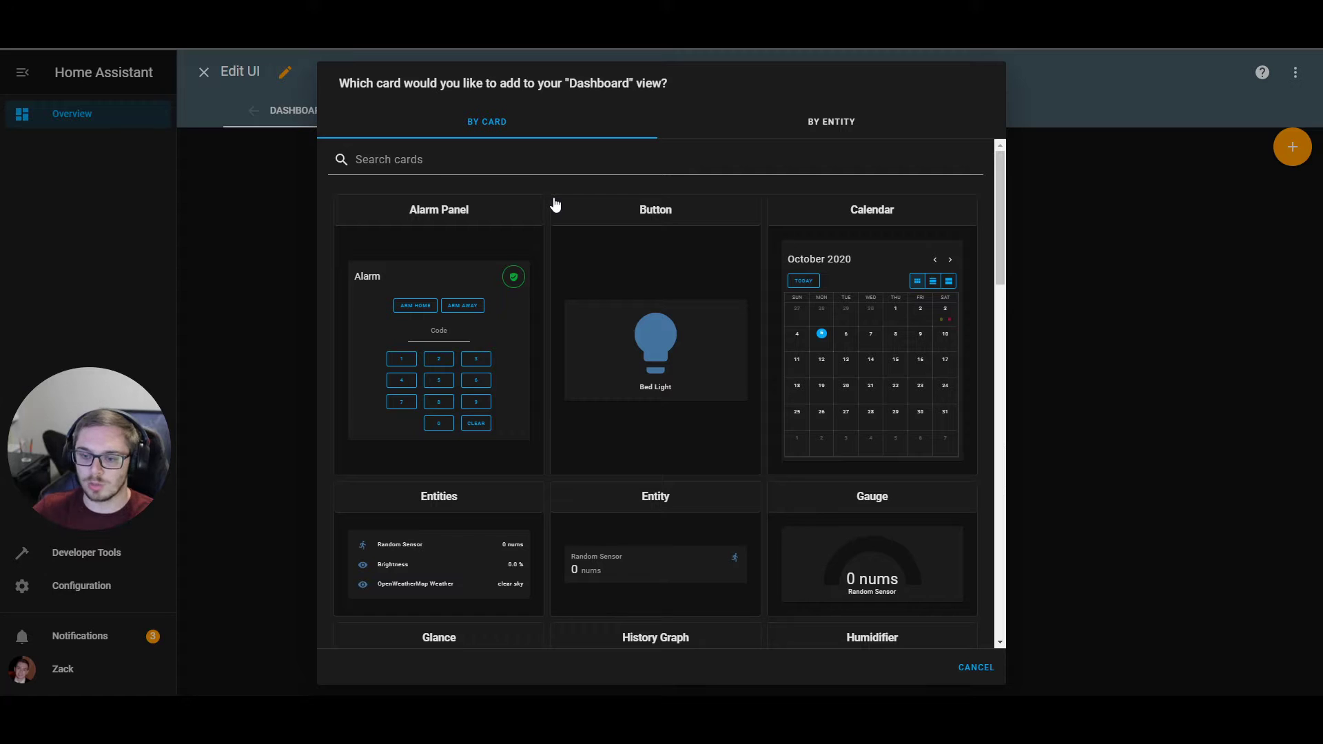
left_click_drag(999, 216, 986, 243)
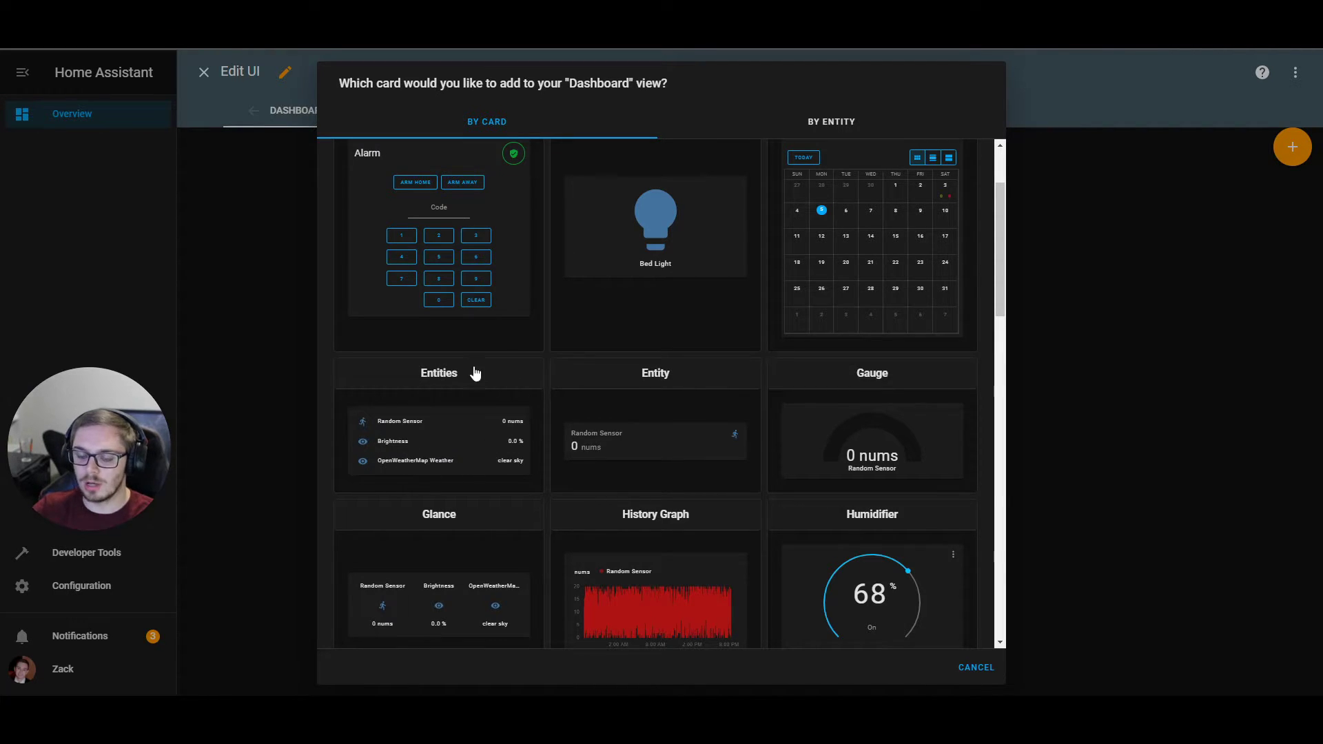
left_click(457, 441)
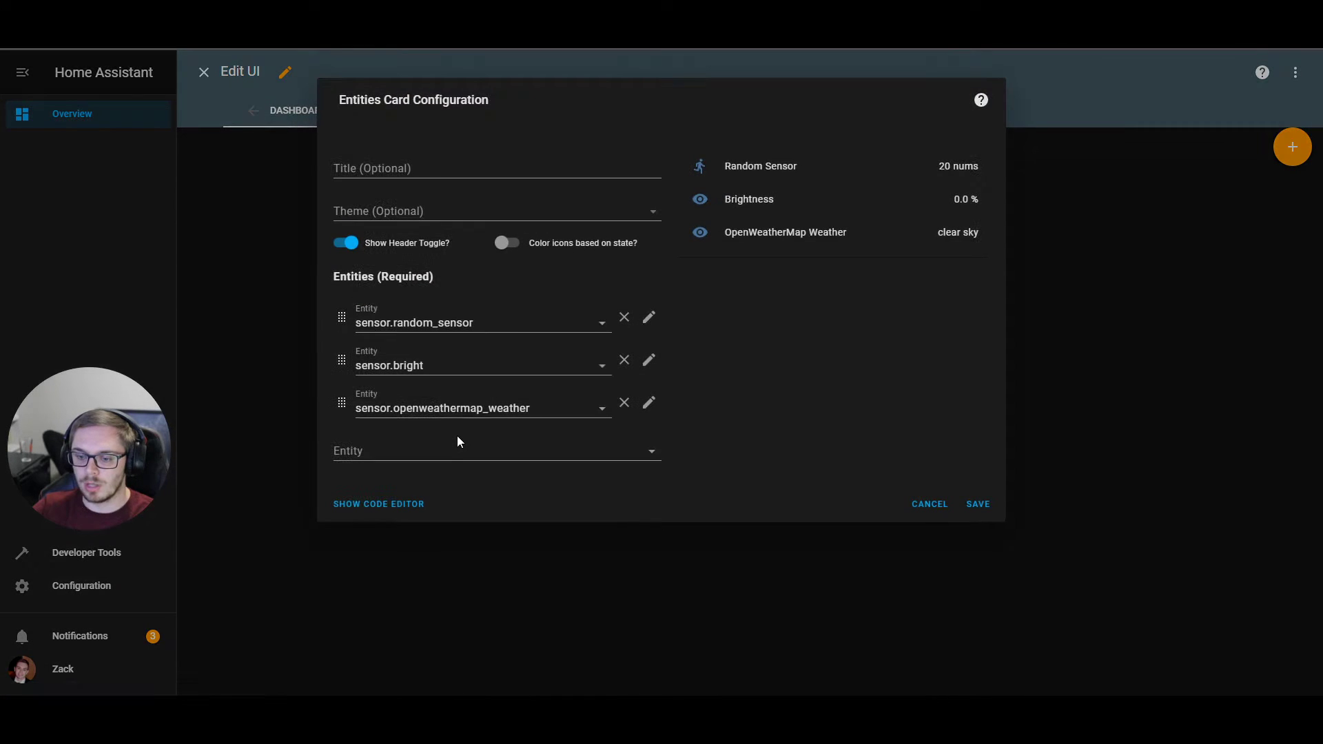
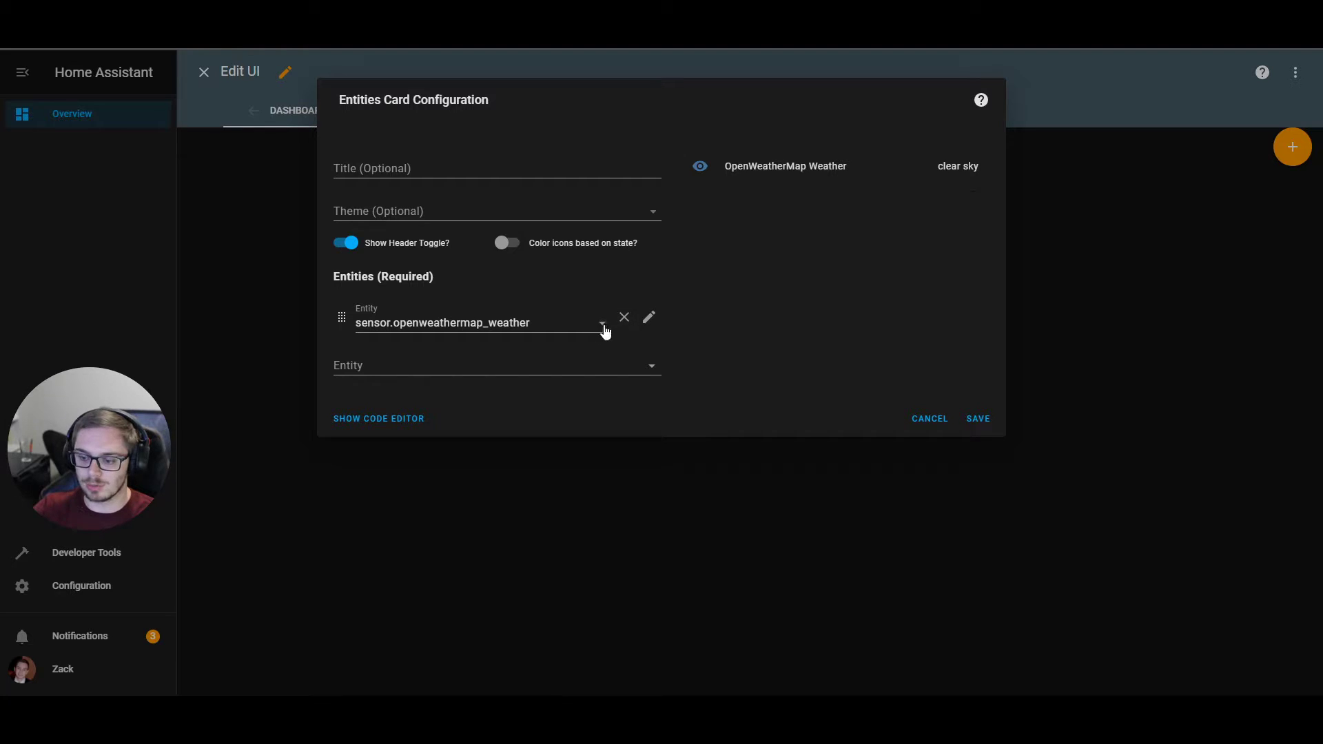
left_click(624, 317)
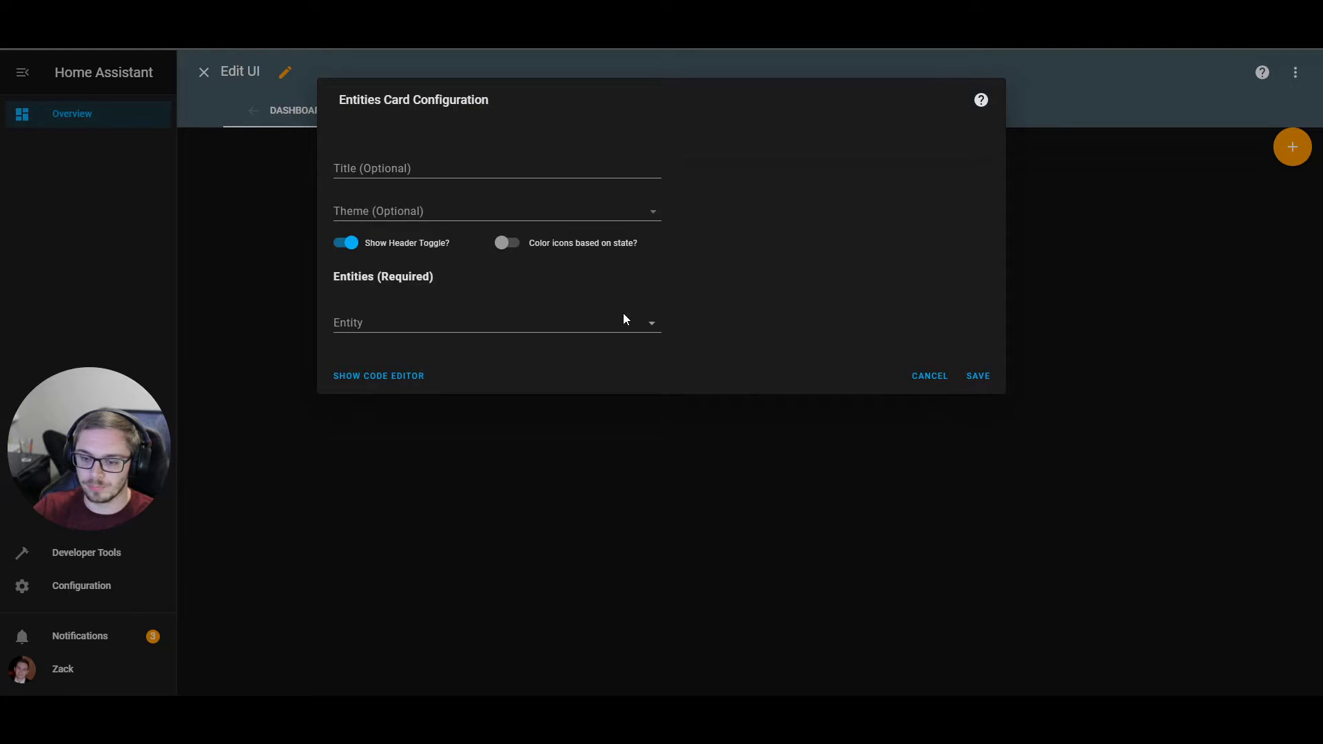
- Add light.bed_light, light.kitchen_lights and switch.decorative_lights to the Entities card
left_click(553, 330)
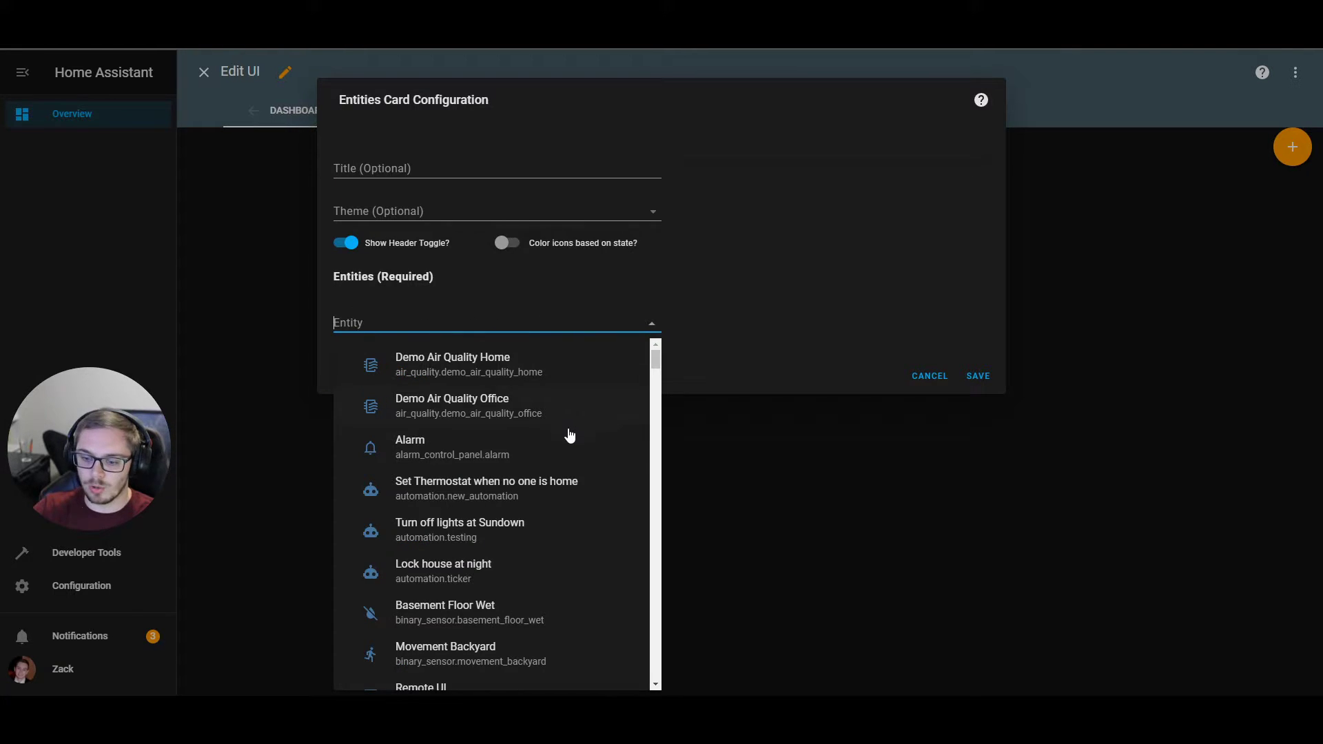
type("light")
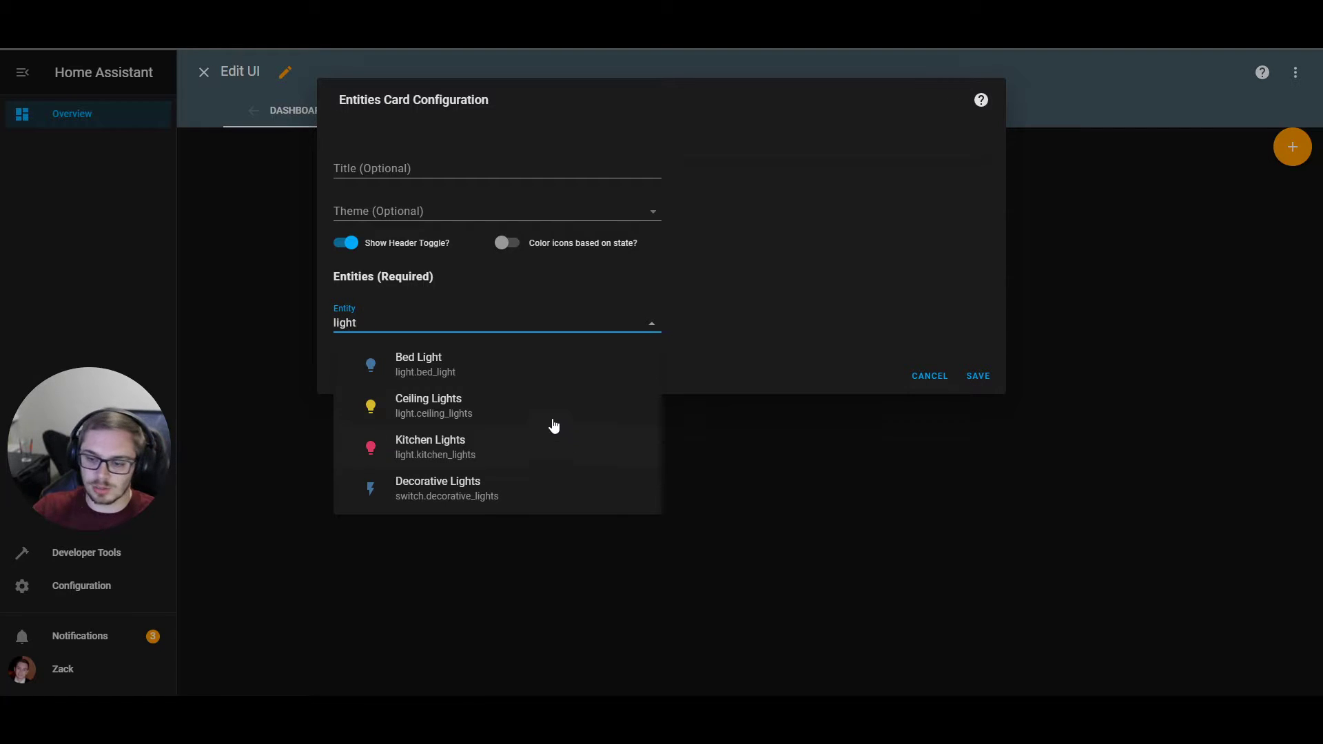
left_click(482, 367)
left_click(506, 364)
type("light")
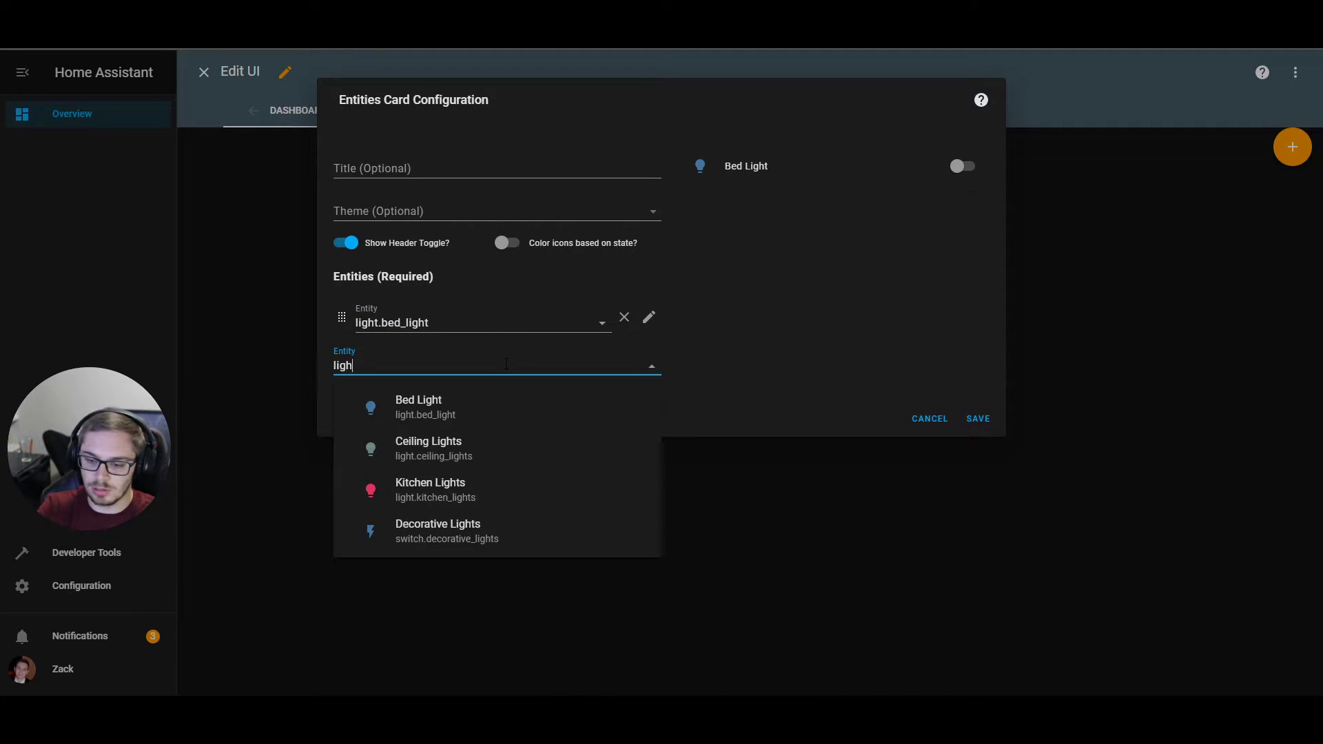
left_click(460, 487)
left_click(427, 403)
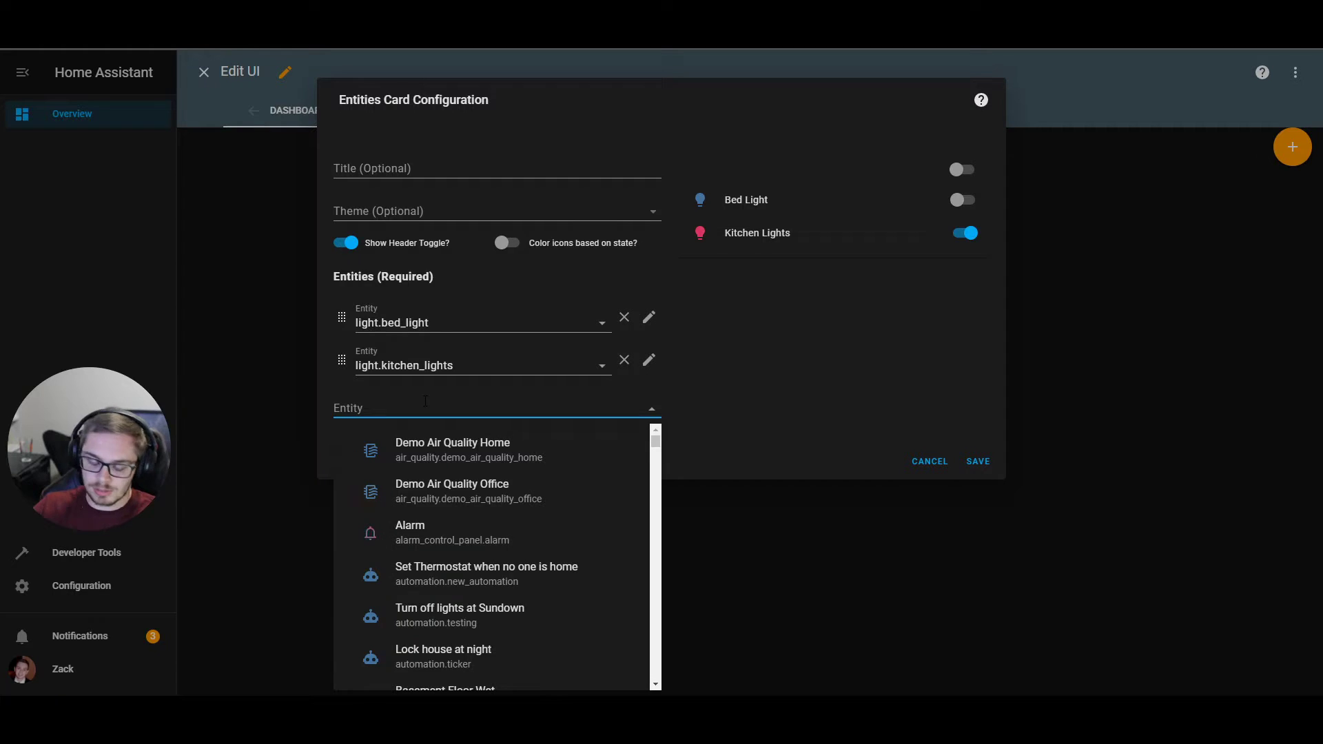
type("light")
left_click(434, 579)
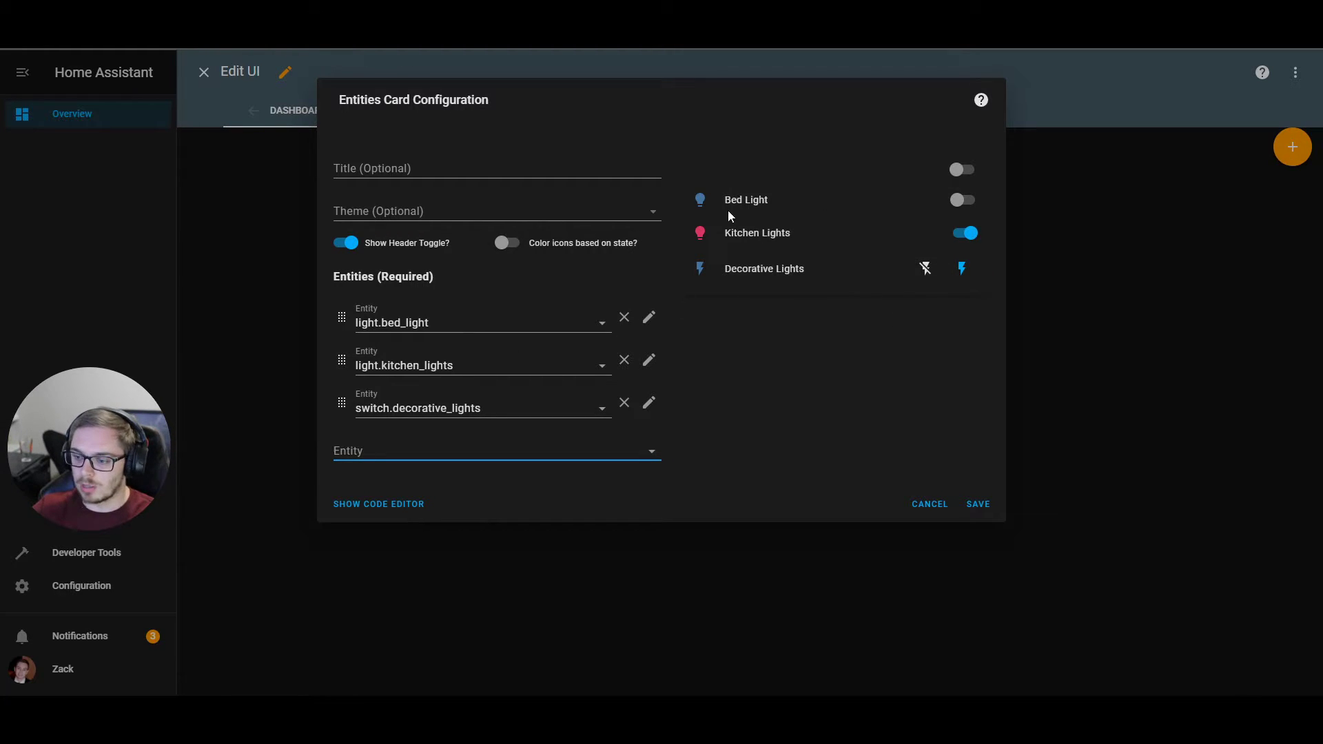
- Test the Kitchen Lights toggle in the card preview by switching it off and on again
left_click(963, 236)
left_click(961, 236)
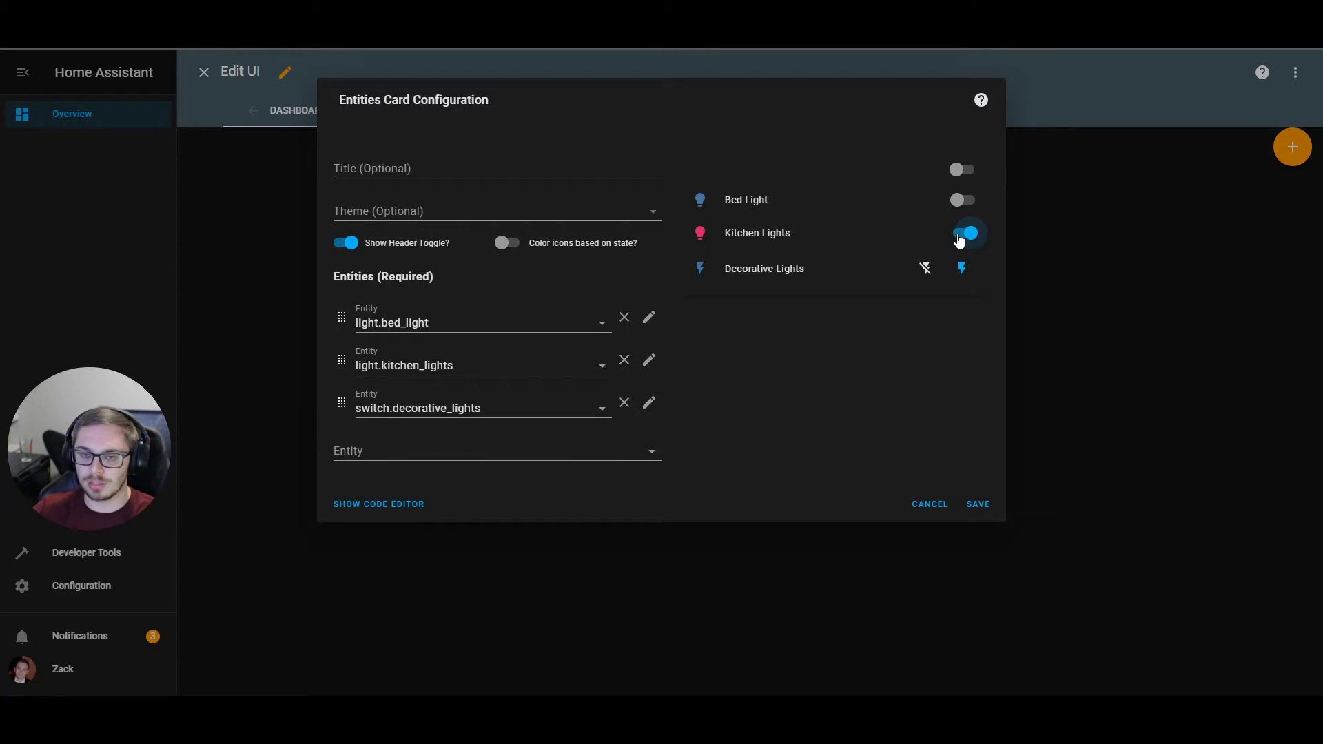
- Switch Kitchen Lights off and on in the card preview and check the Bed Light's details
left_click(959, 238)
left_click(960, 238)
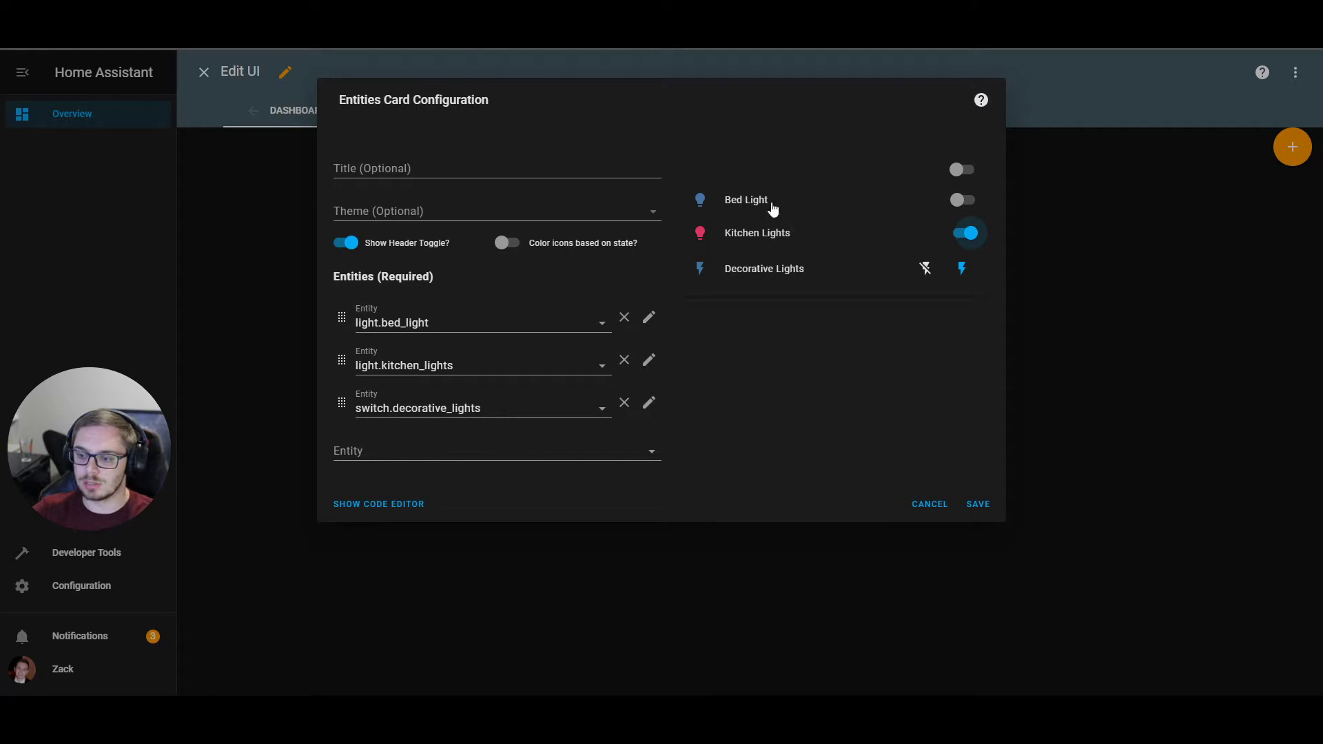
left_click(809, 205)
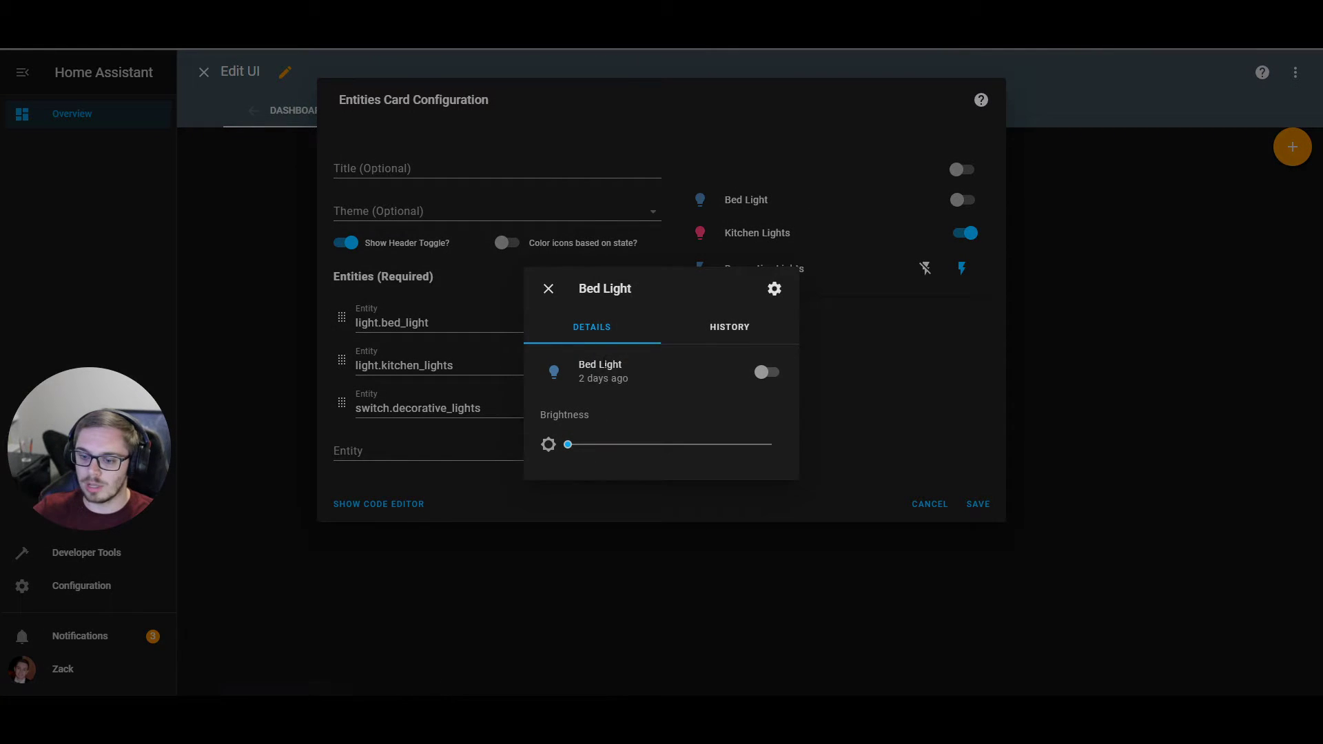
left_click(919, 381)
- Reorder the card's entities to switch.decorative_lights, light.kitchen_lights, light.bed_light
left_click_drag(341, 317, 342, 357)
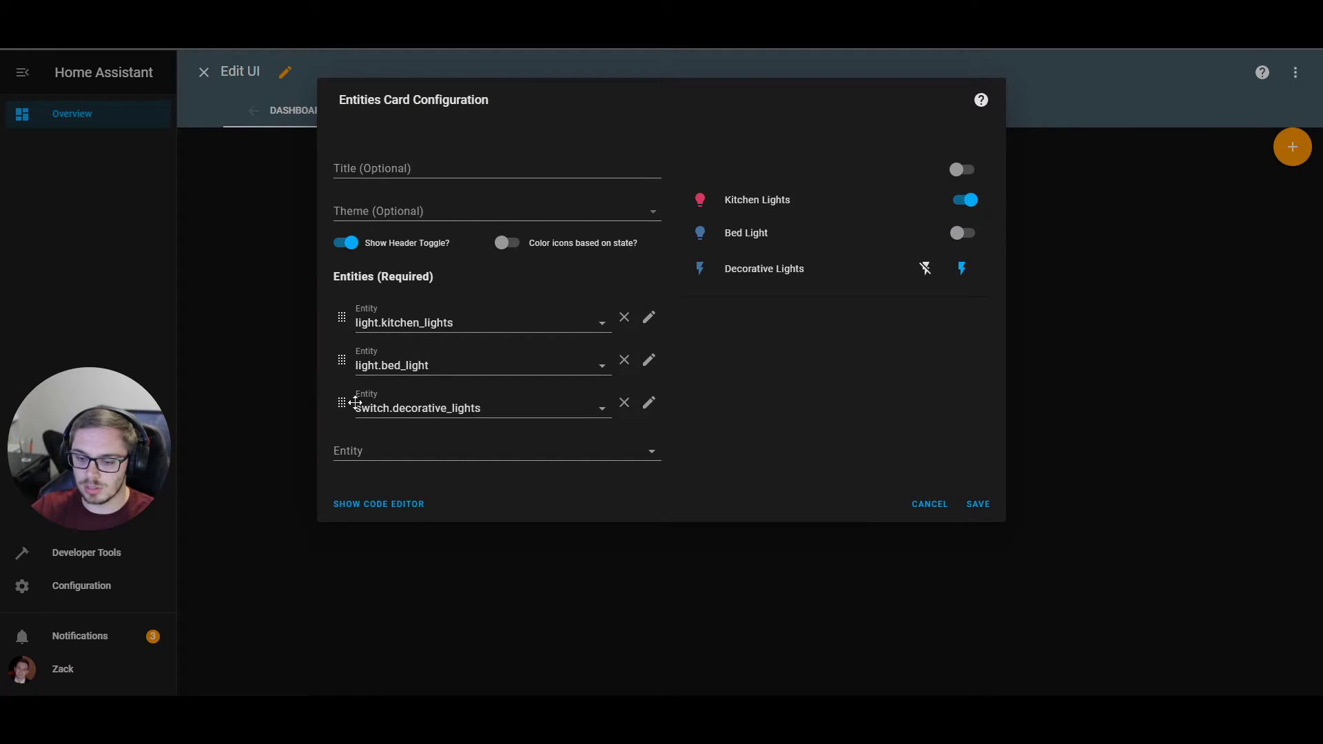
left_click_drag(347, 405, 352, 321)
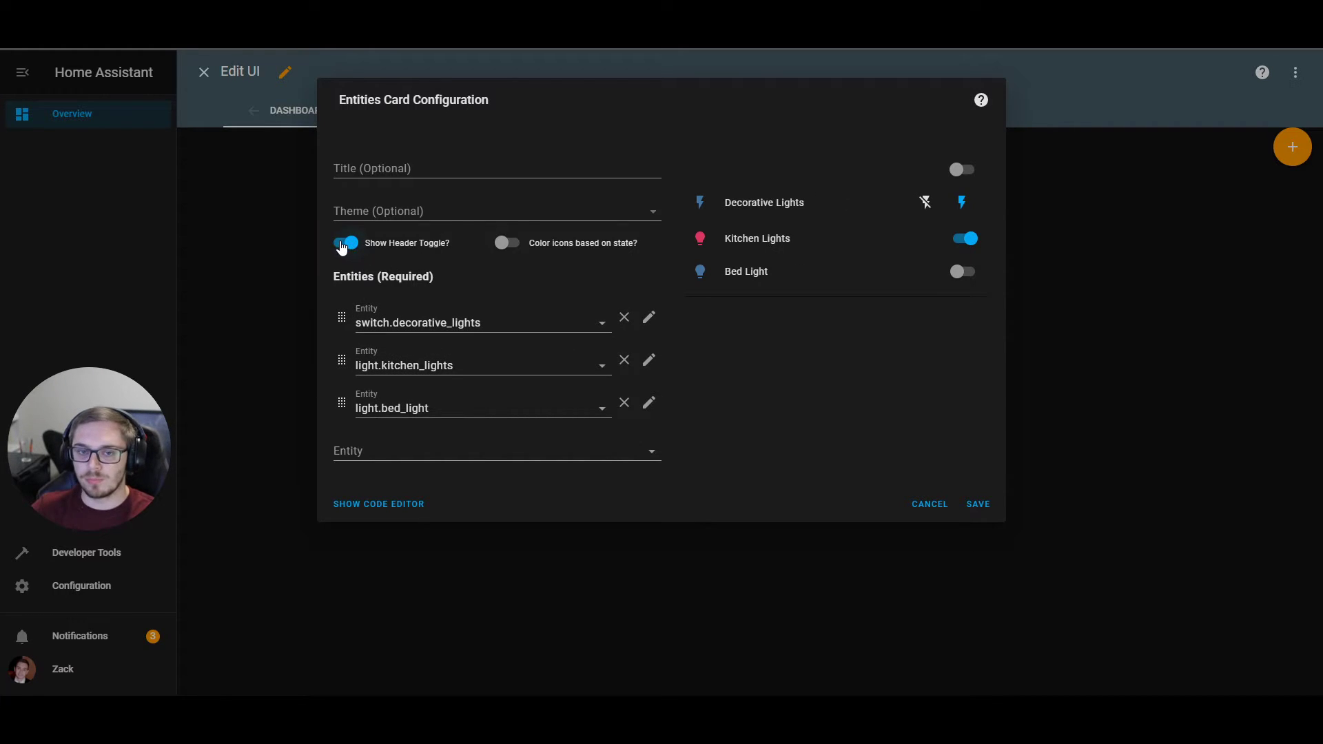
- Test the header toggle on and off in the preview and disable Show Header Toggle for the card
left_click(959, 181)
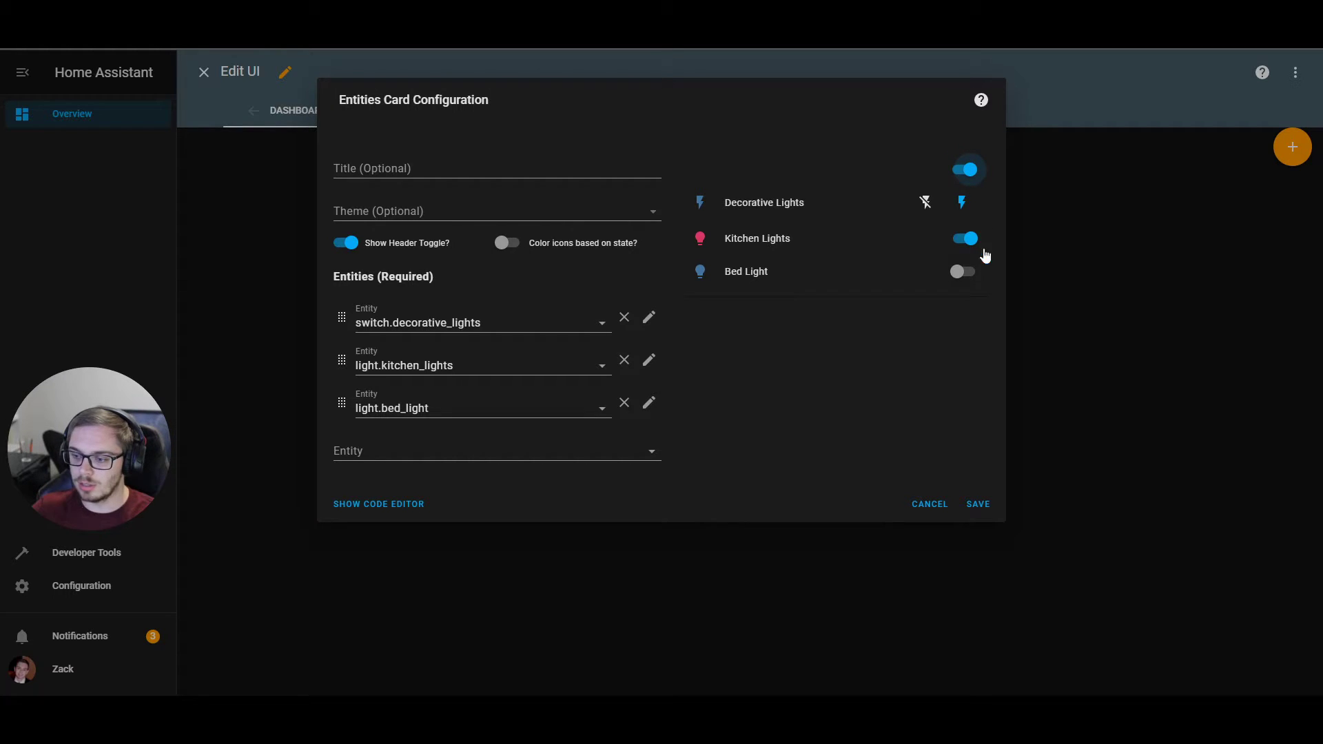
left_click(967, 173)
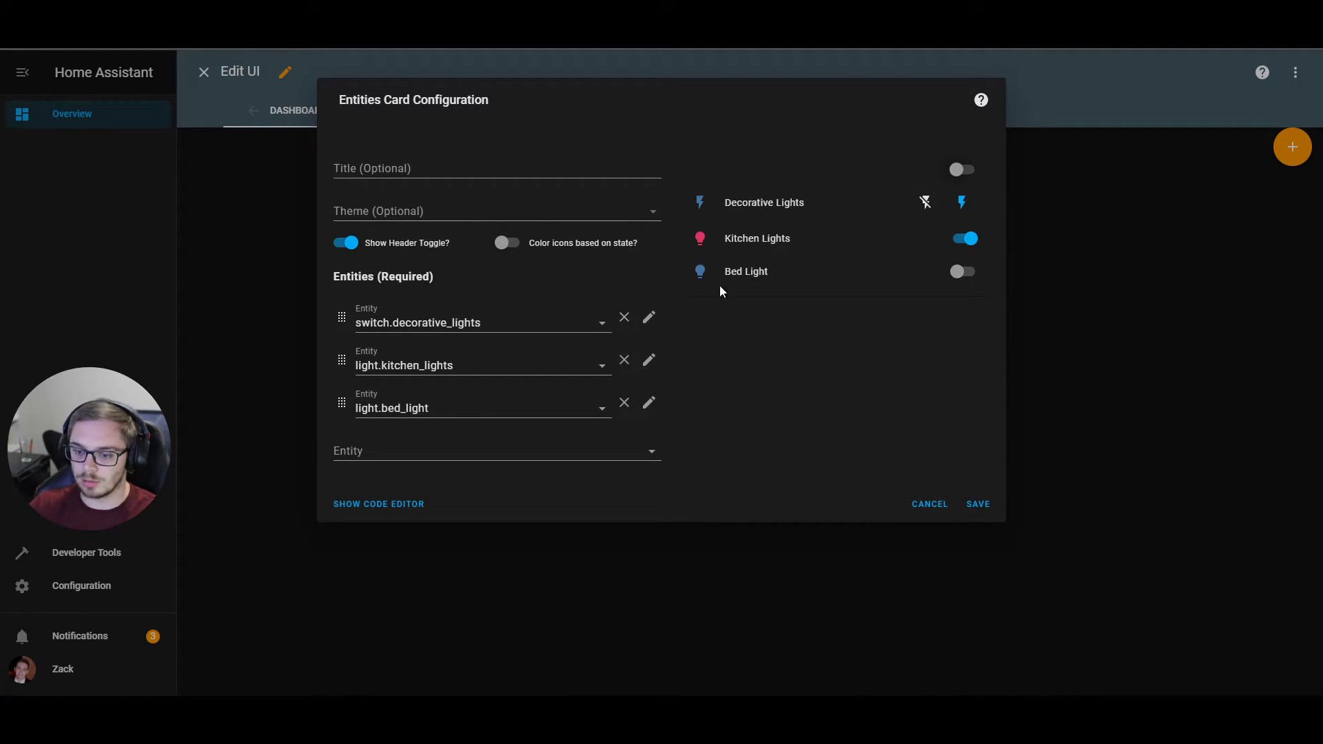
left_click(358, 240)
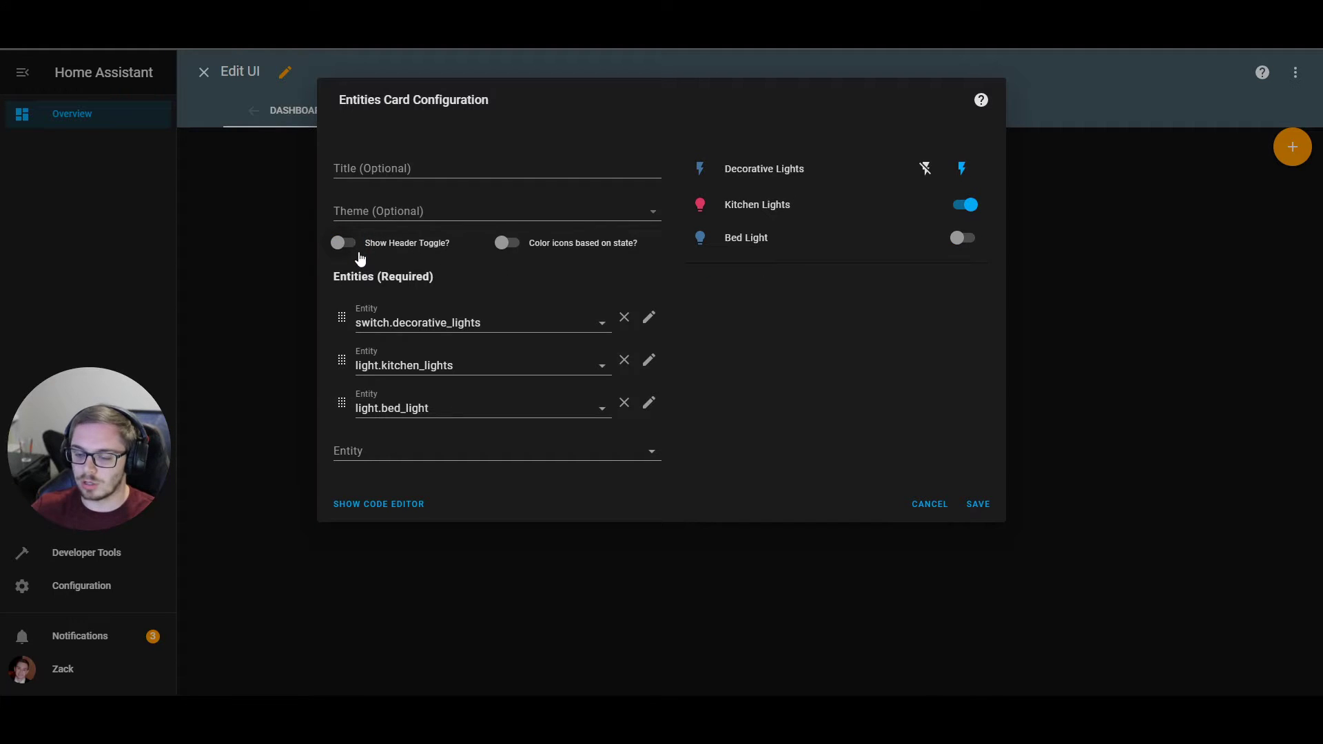
- Title the card "Entities Card" and save it to the Dashboard view
left_click(492, 172)
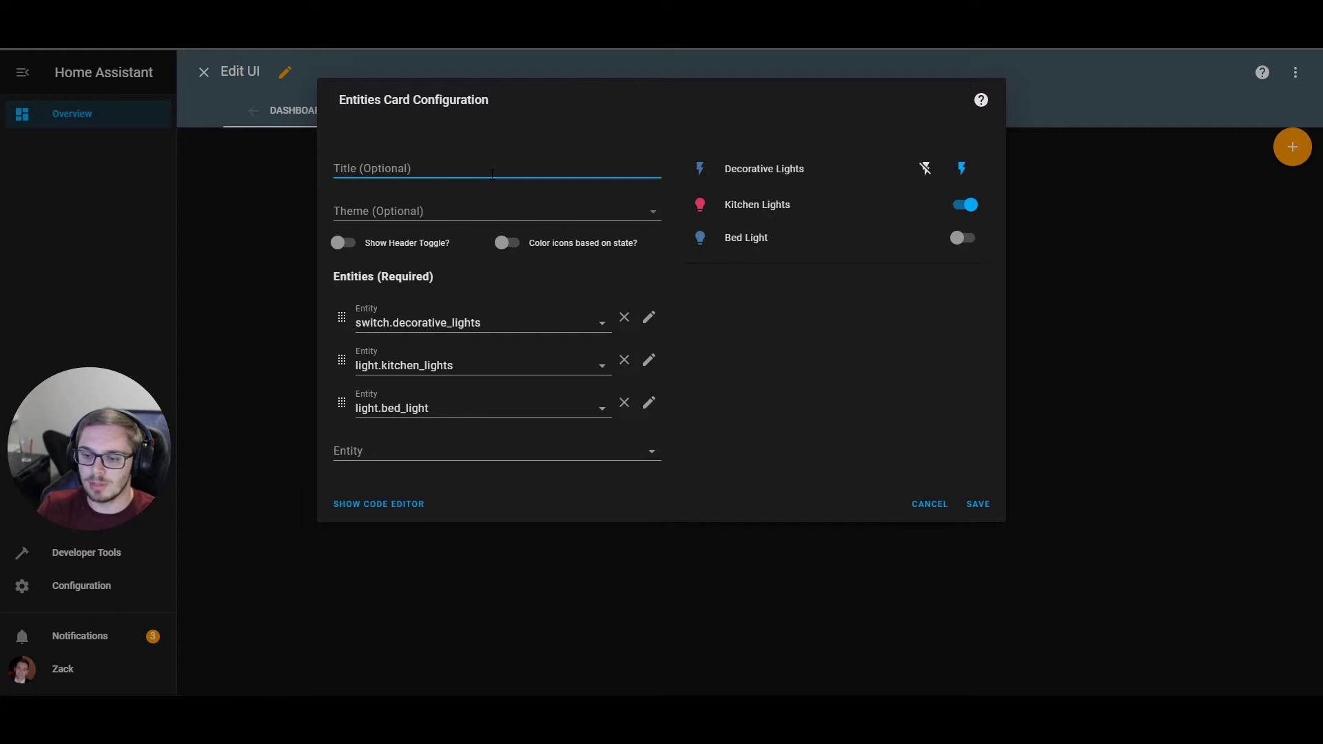
type("Entityt")
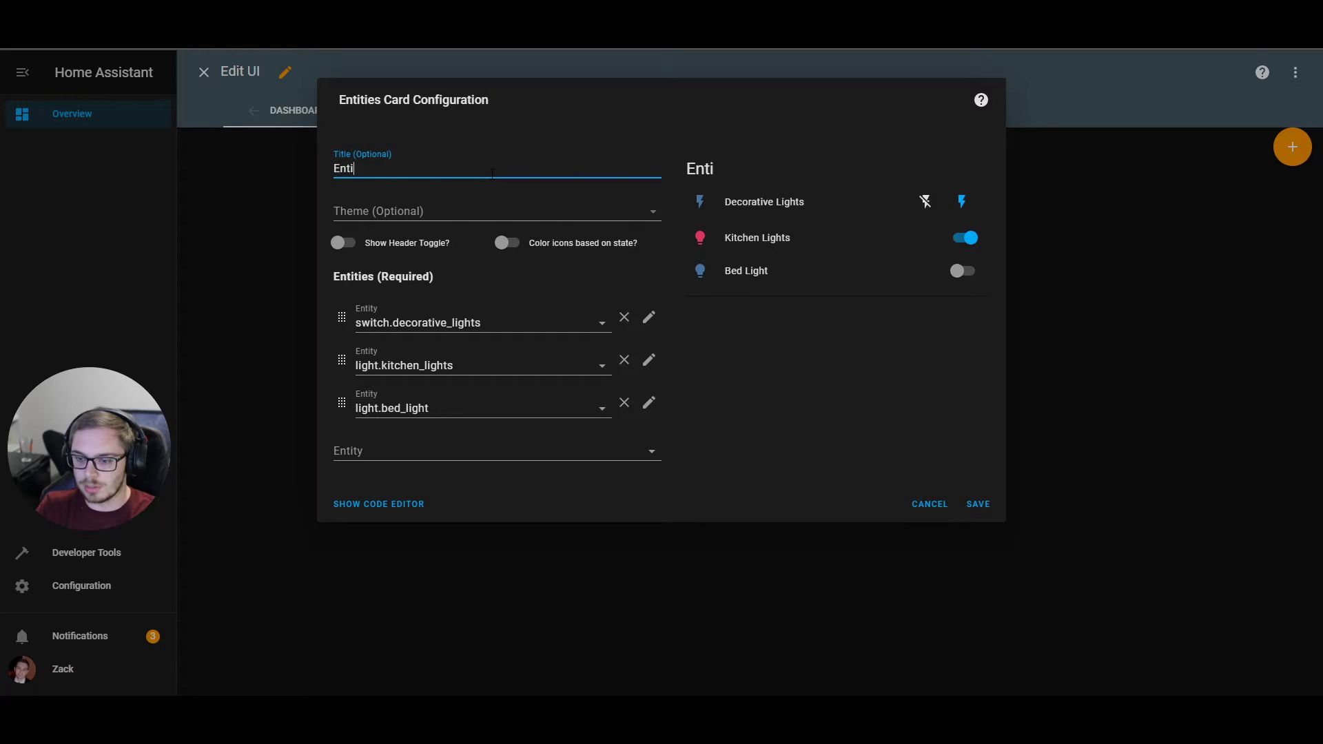
key("BackSpace")
key("BackSpace")
type("ies Card")
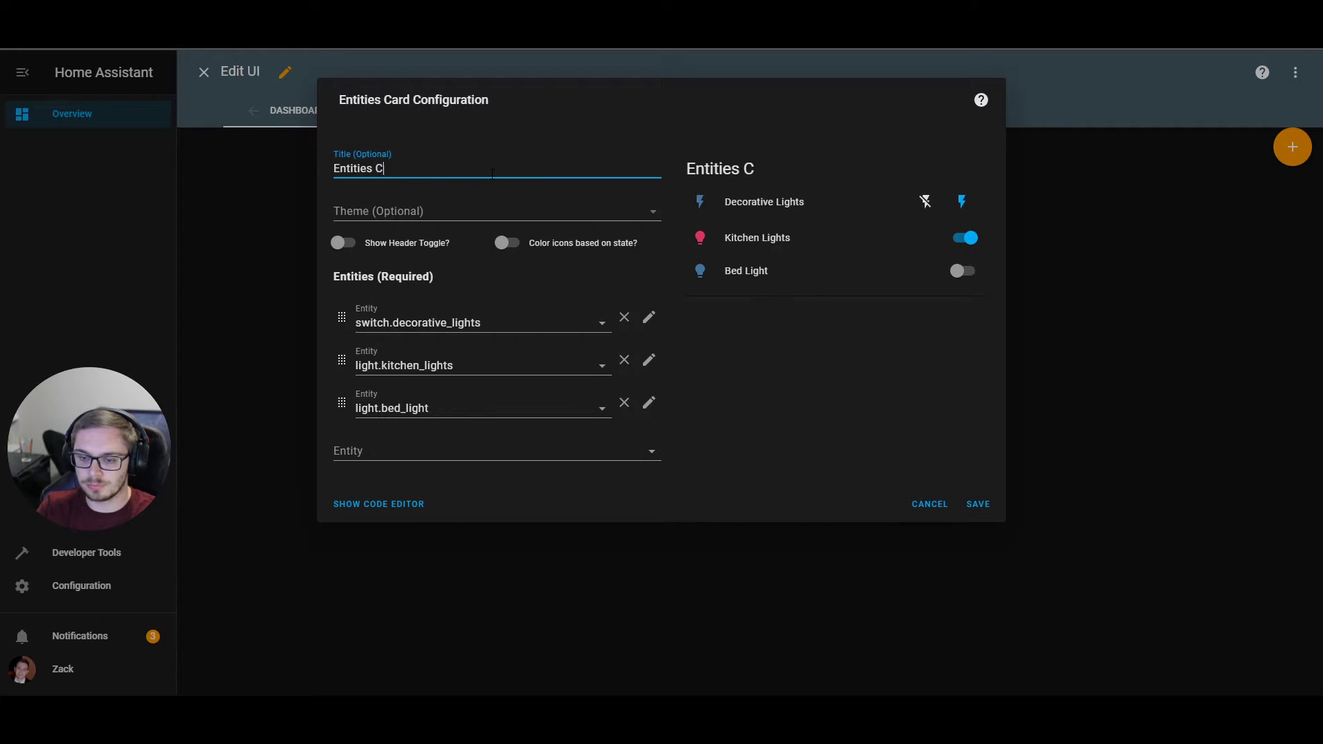
left_click(914, 381)
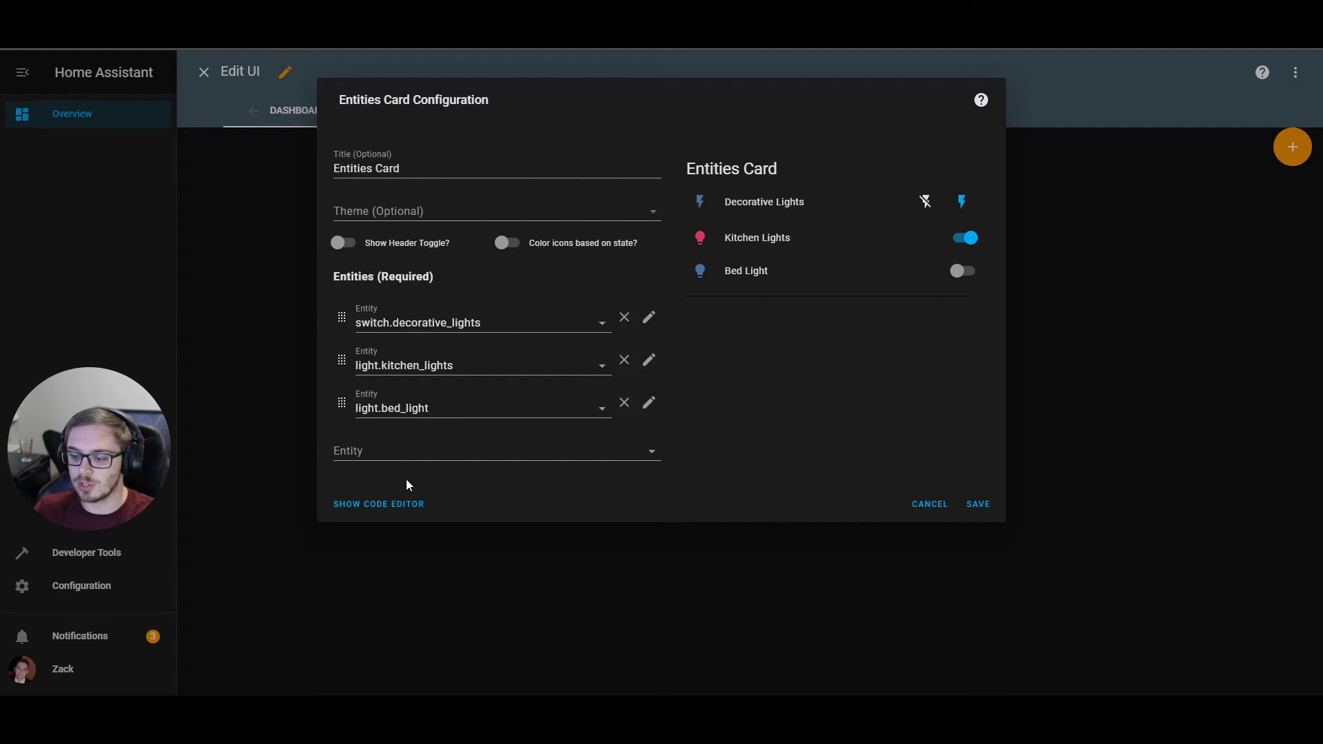
left_click(985, 509)
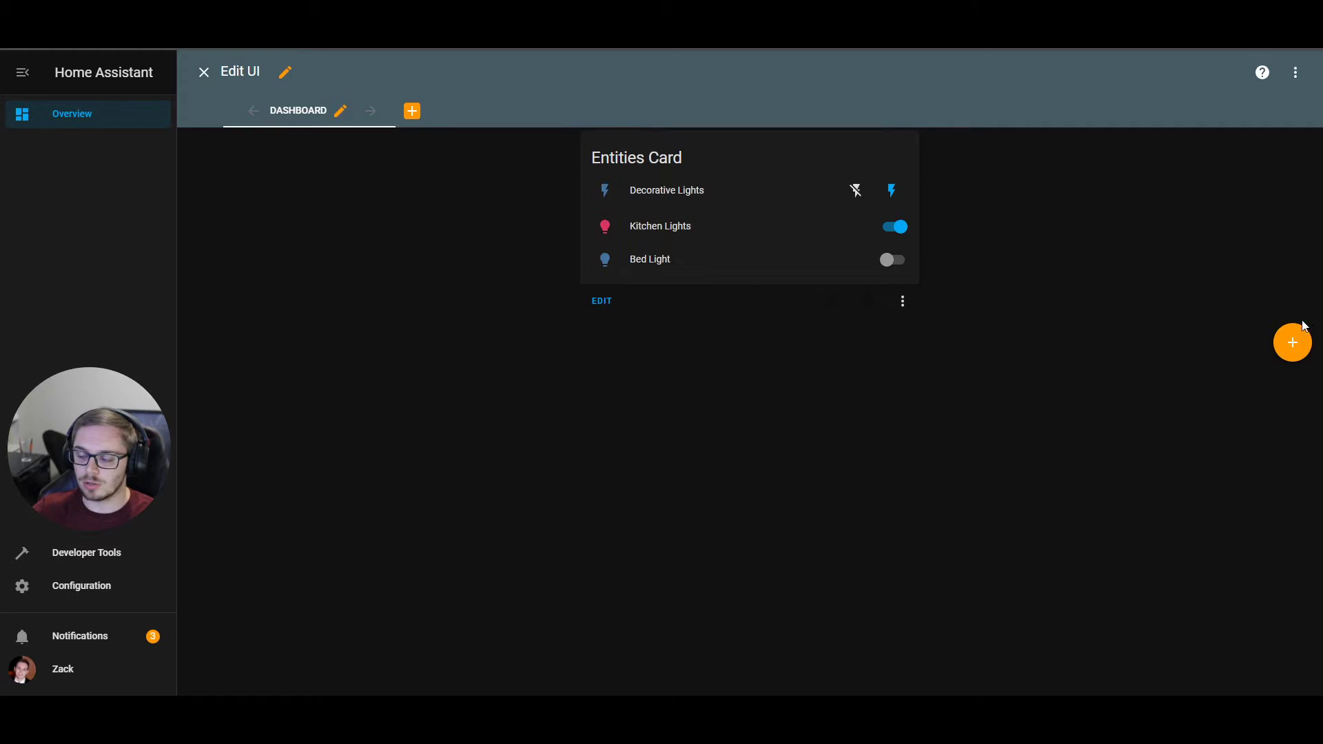
- Add a Button card for light.ceiling_lights to the Dashboard view with its default settings
left_click(1292, 342)
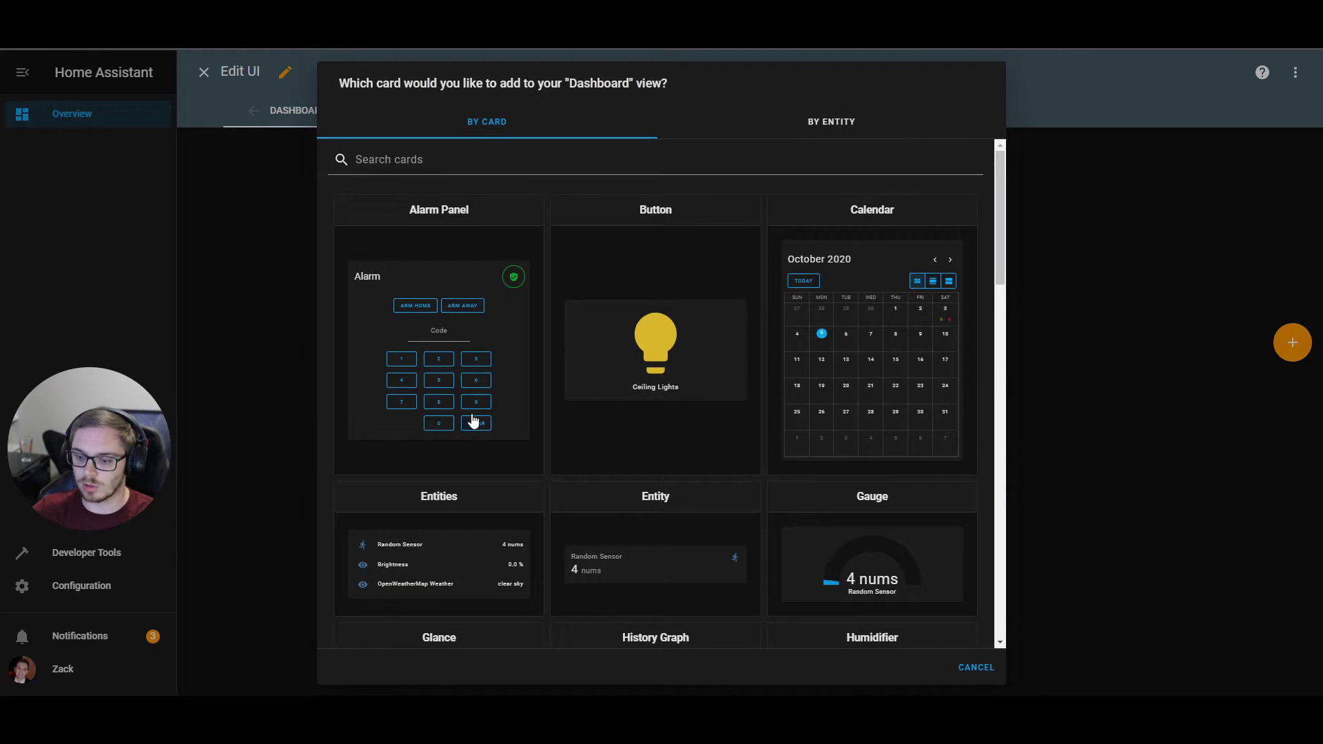
scroll(483, 428, "down", 3)
scroll(622, 394, "up", 5)
left_click(658, 330)
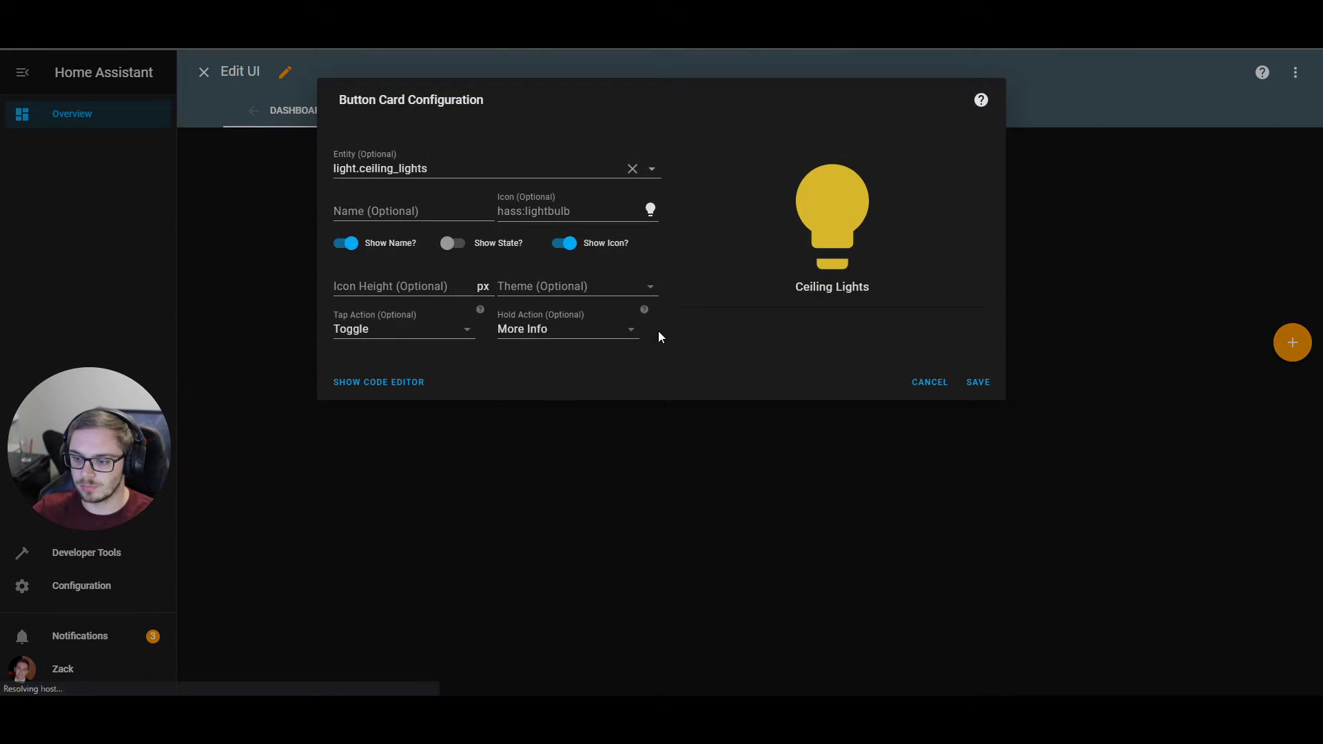
left_click(986, 381)
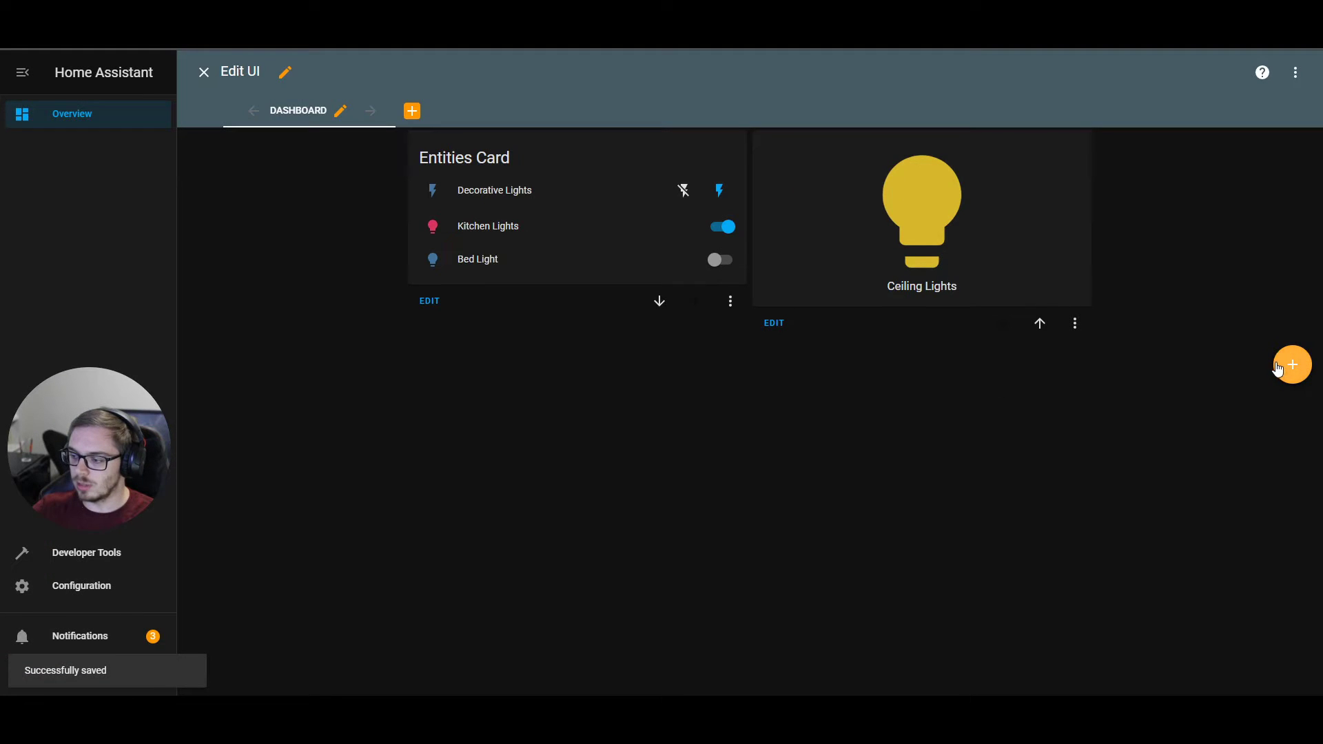
- Add an Alarm Panel card for alarm_control_panel.alarm to the Dashboard view with its default settings
left_click(1292, 364)
scroll(538, 370, "down", 4)
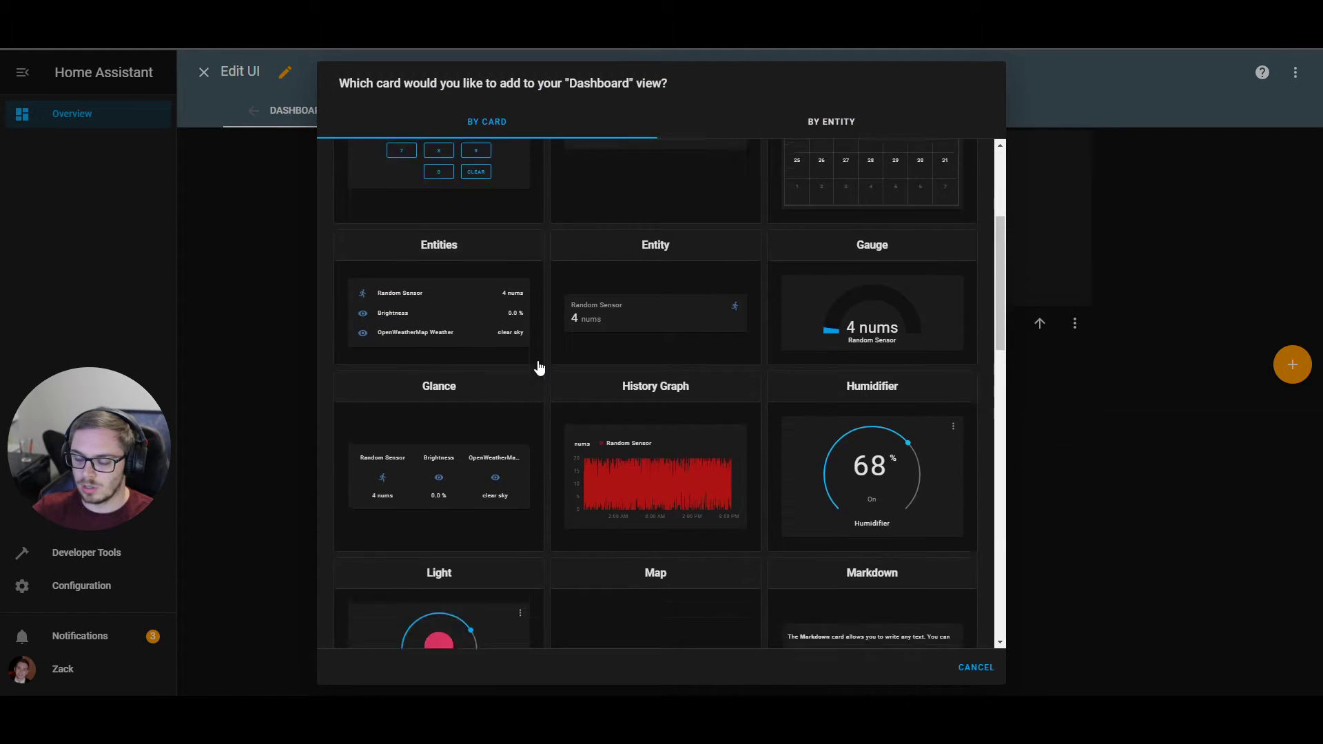
scroll(458, 330, "up", 3)
left_click(459, 331)
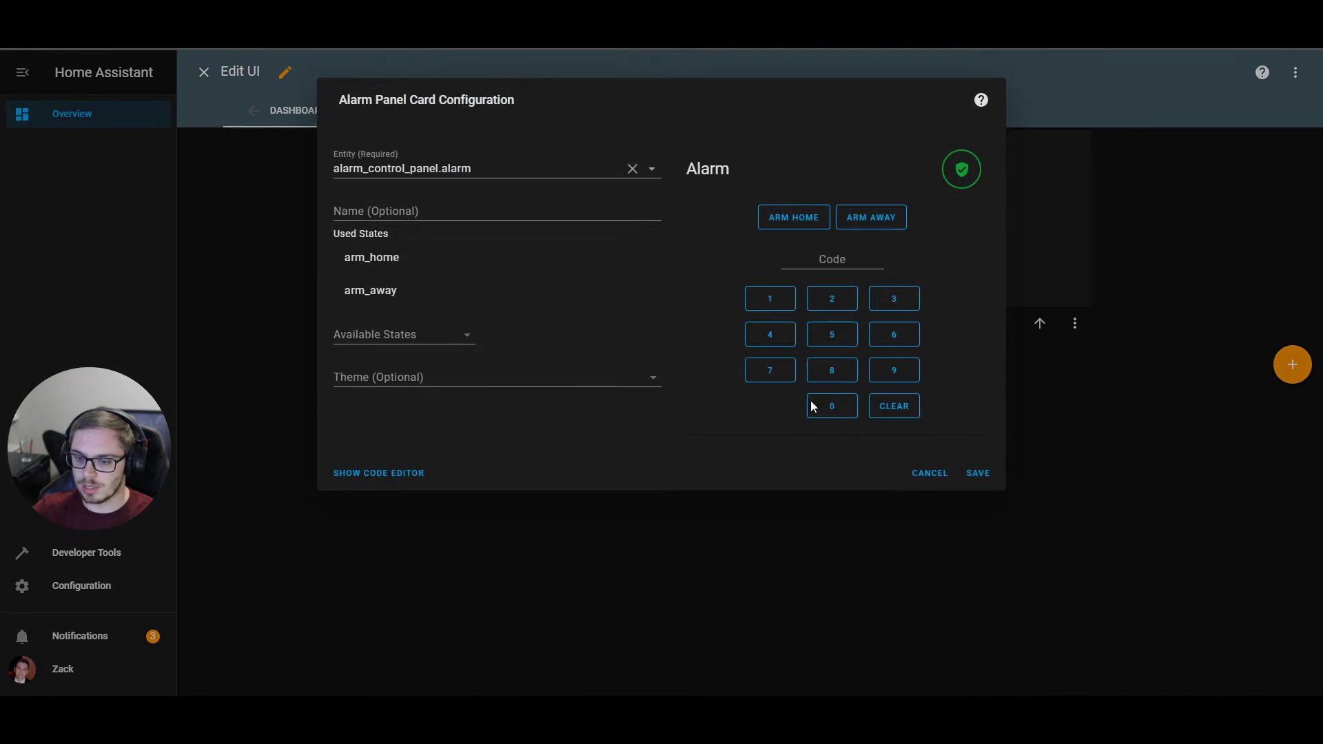
left_click(977, 471)
- Add a Picture Entity card for switch.ac with the default bedroom image to the Dashboard view
left_click(1305, 482)
scroll(679, 443, "down", 10)
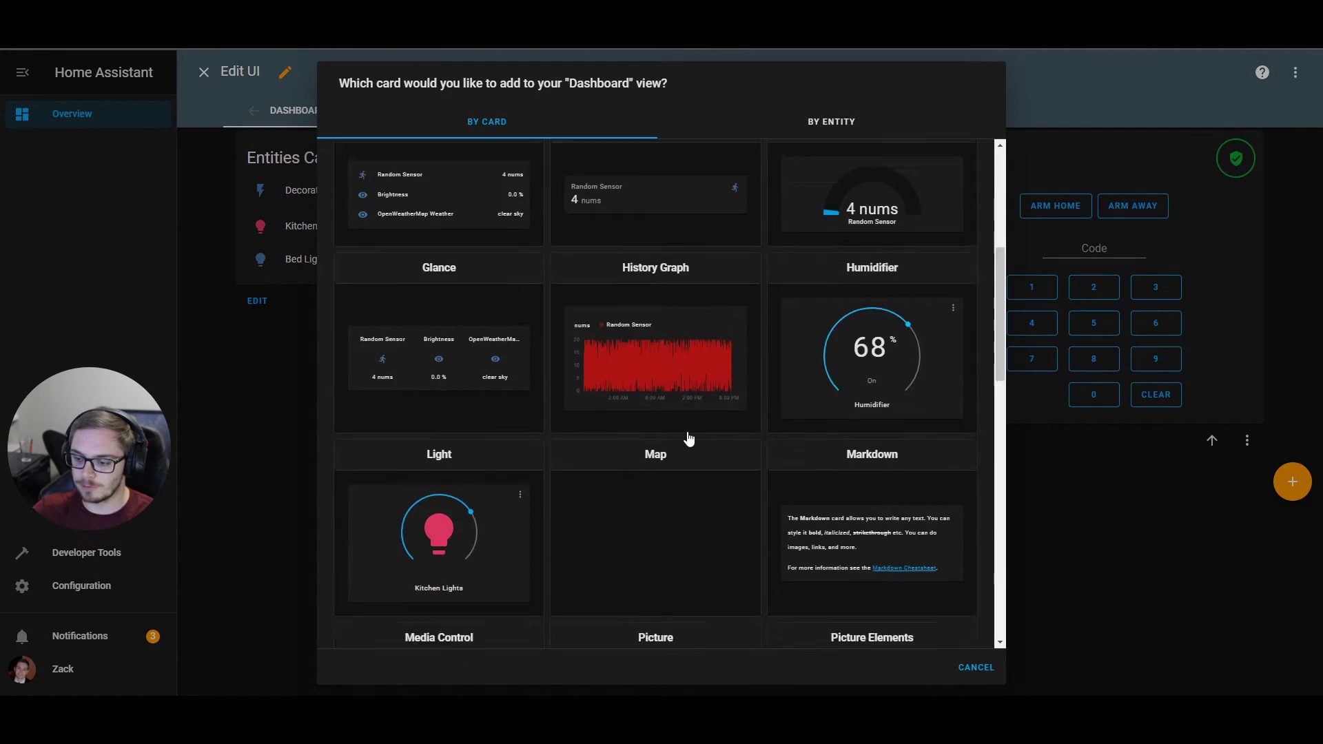
scroll(686, 437, "down", 6)
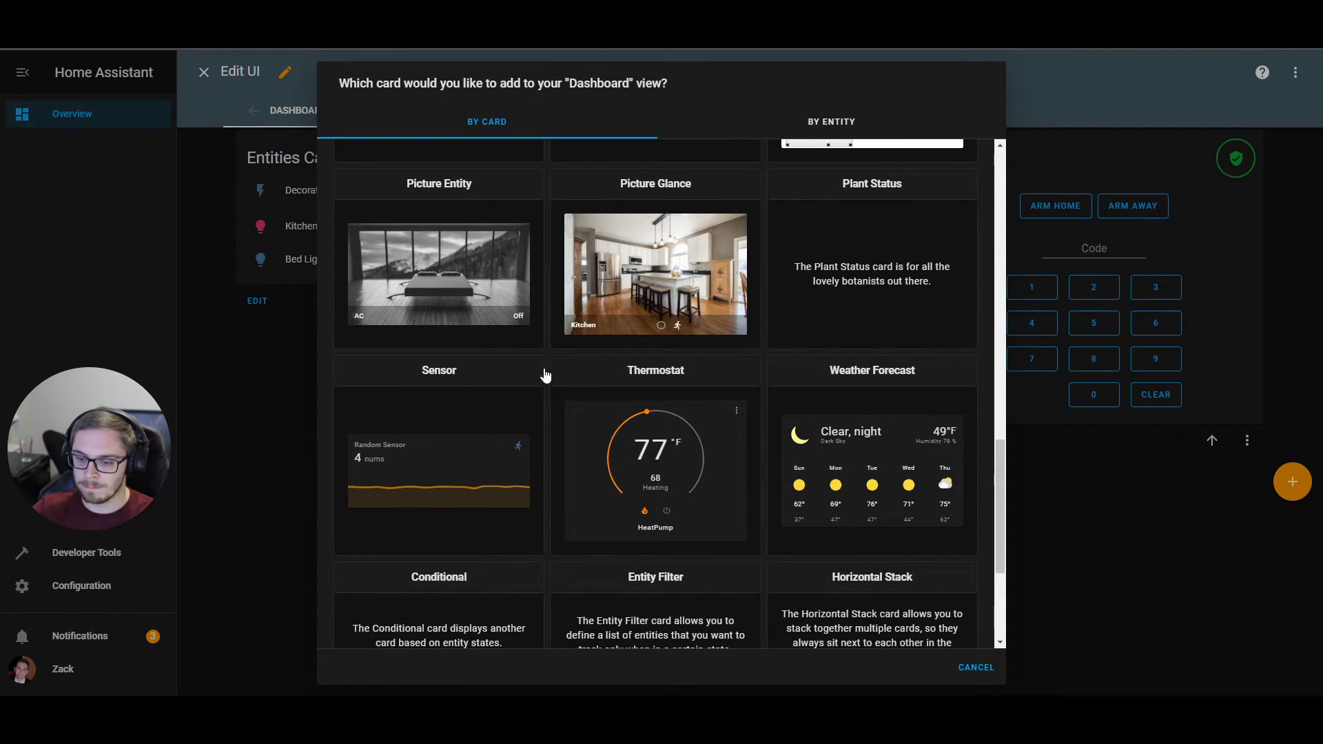
left_click(436, 284)
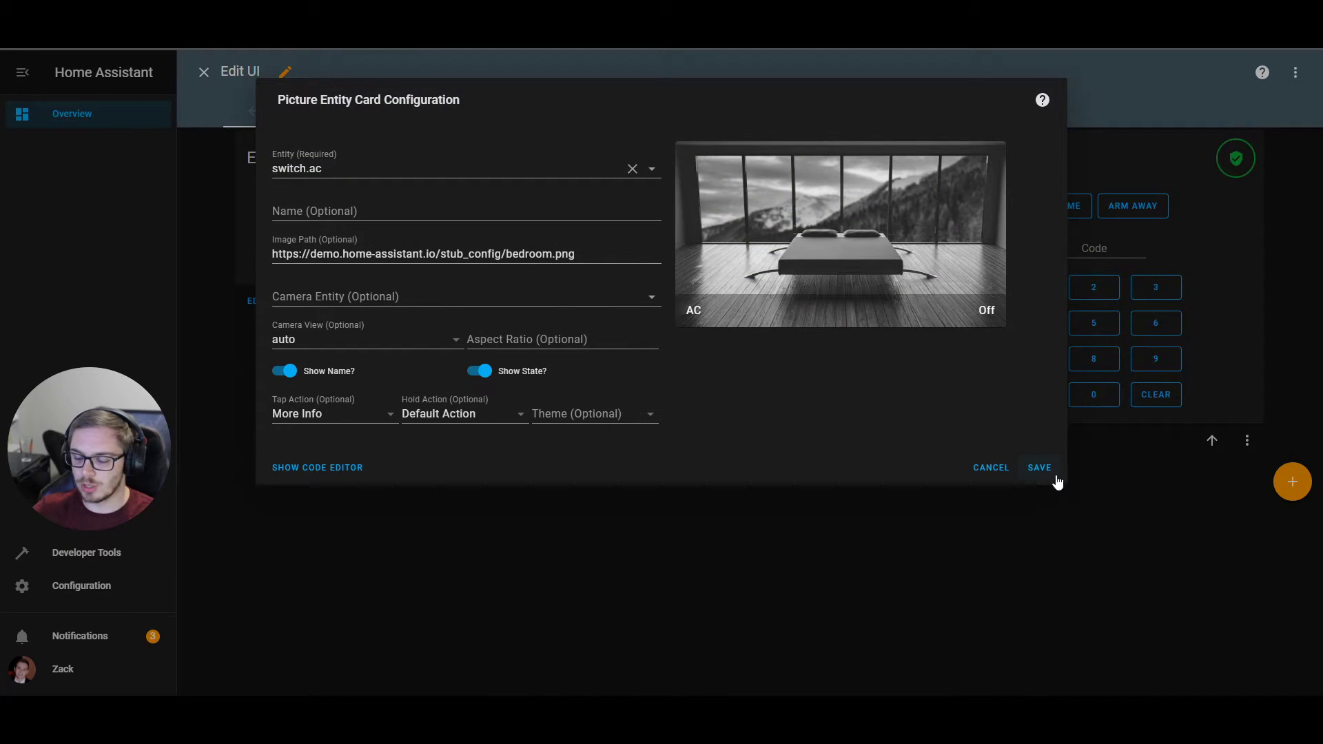
left_click(1035, 467)
- Add a Sensor card showing the Random Sensor graph to the Dashboard view with its default settings
left_click(1294, 573)
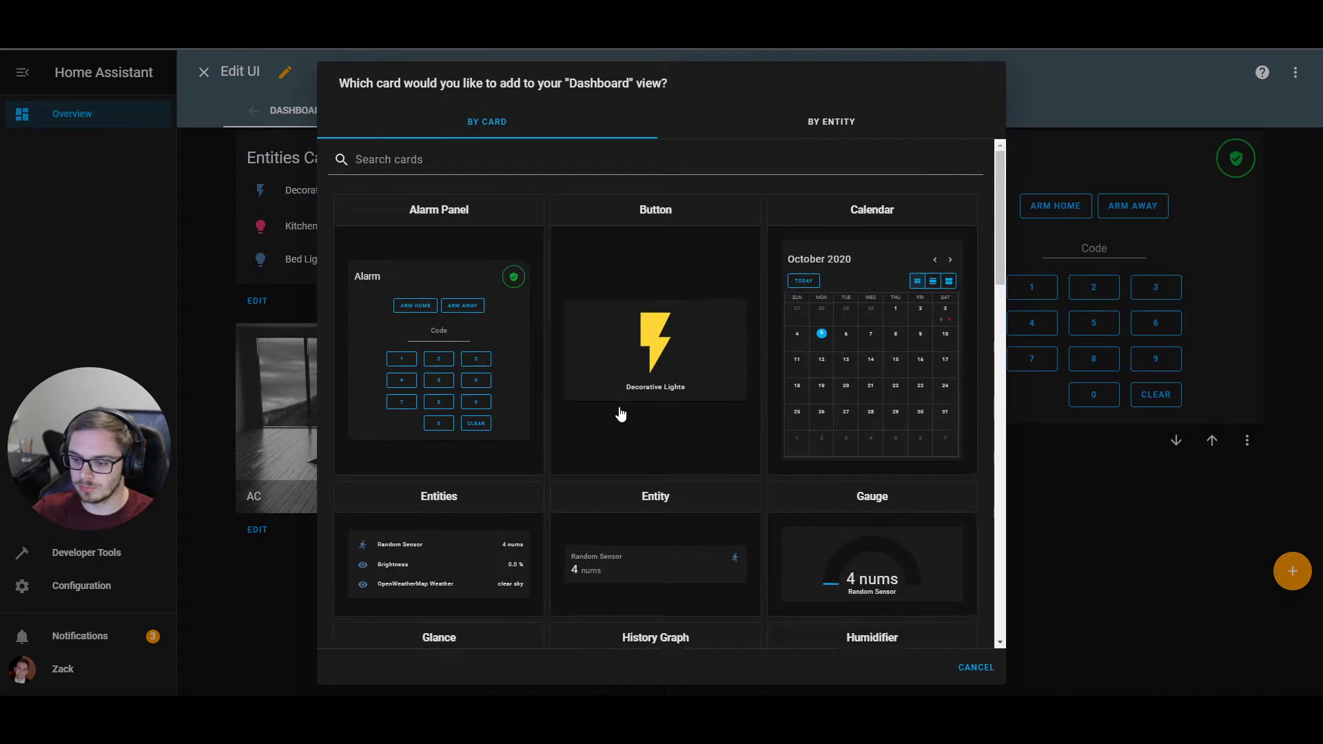
scroll(620, 413, "down", 10)
scroll(620, 412, "down", 10)
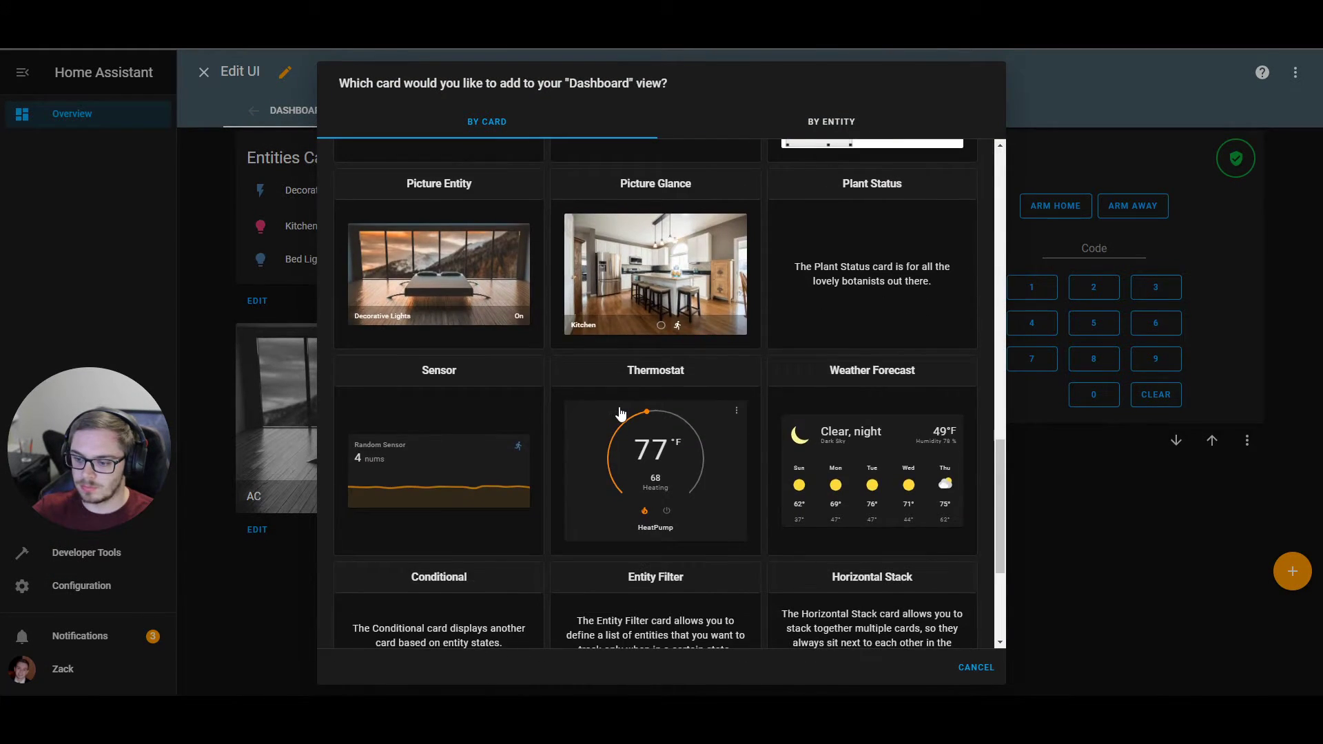
scroll(620, 413, "down", 1)
scroll(456, 358, "up", 2)
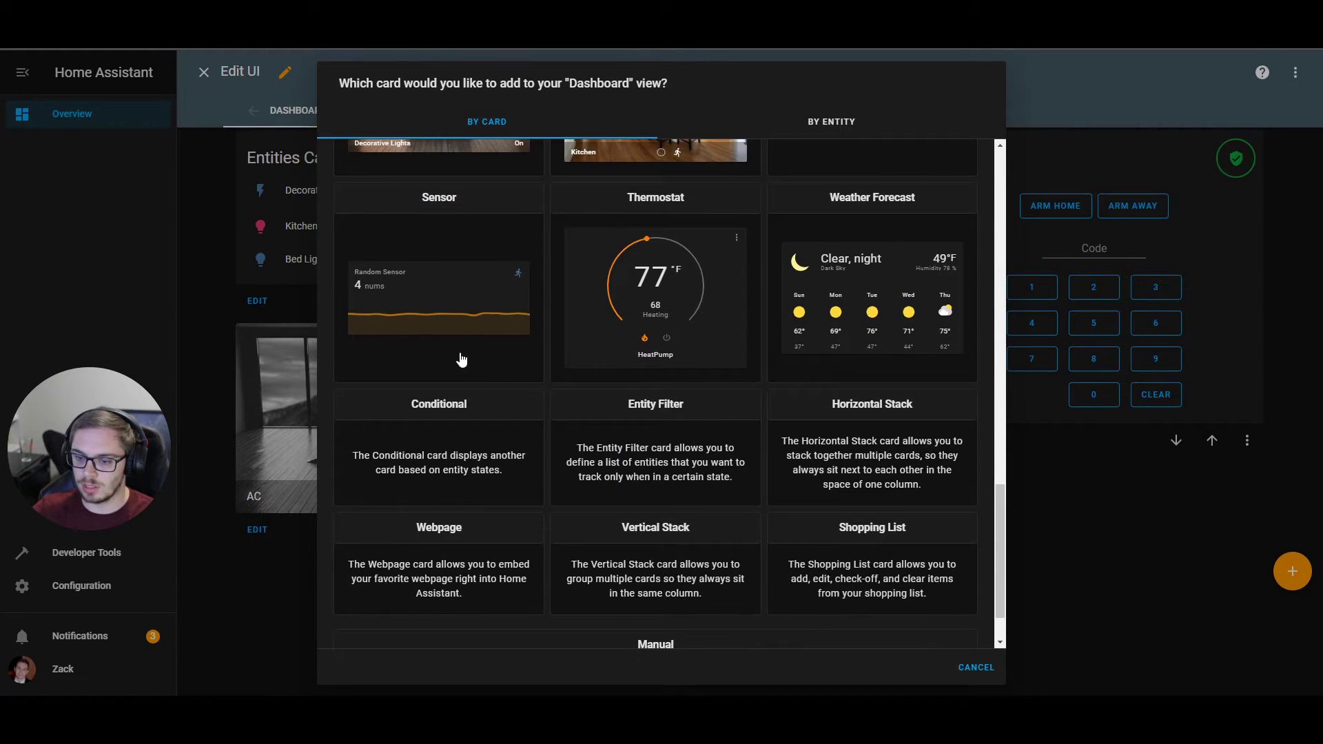
left_click(456, 359)
left_click(979, 390)
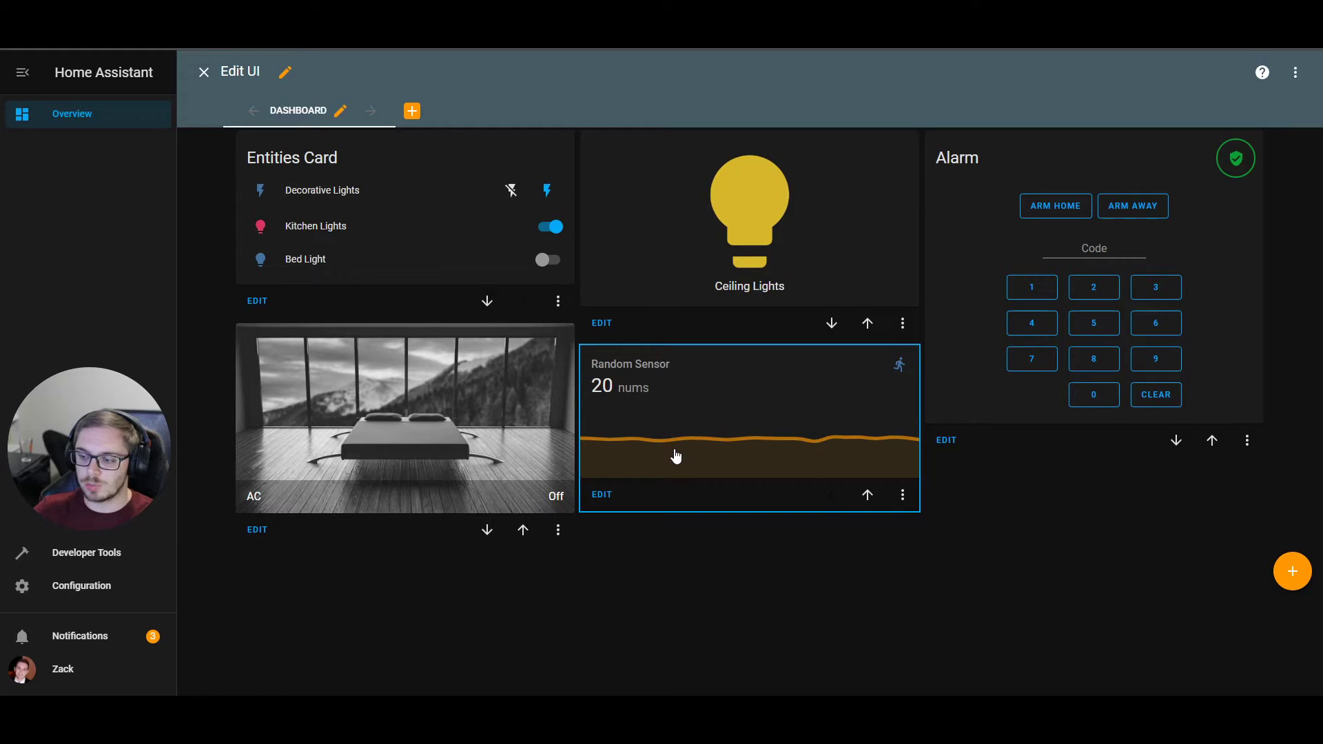
- Move the AC picture card two places earlier in the card order, ahead of the Ceiling Lights card
left_click(522, 530)
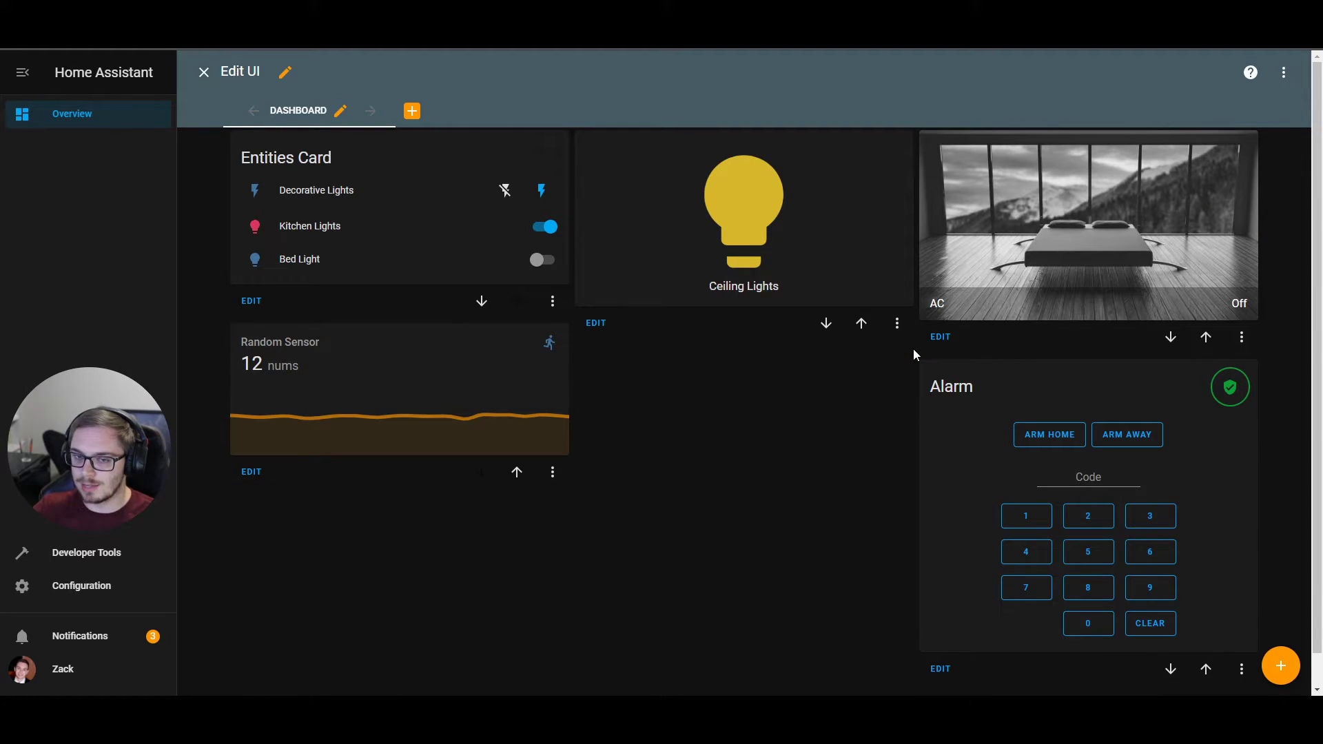
left_click(1206, 337)
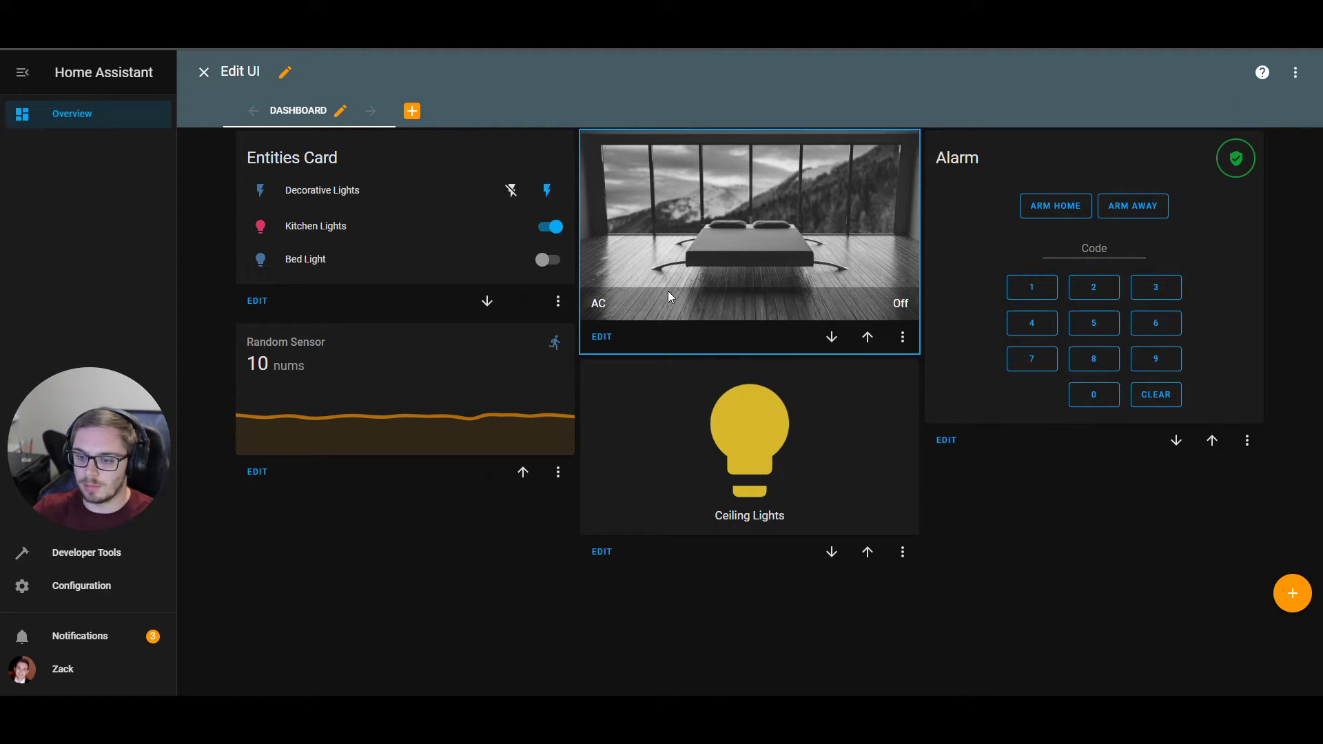
- Duplicate the Entities Card, title the copy "Entities Card 2" and save it
left_click(558, 301)
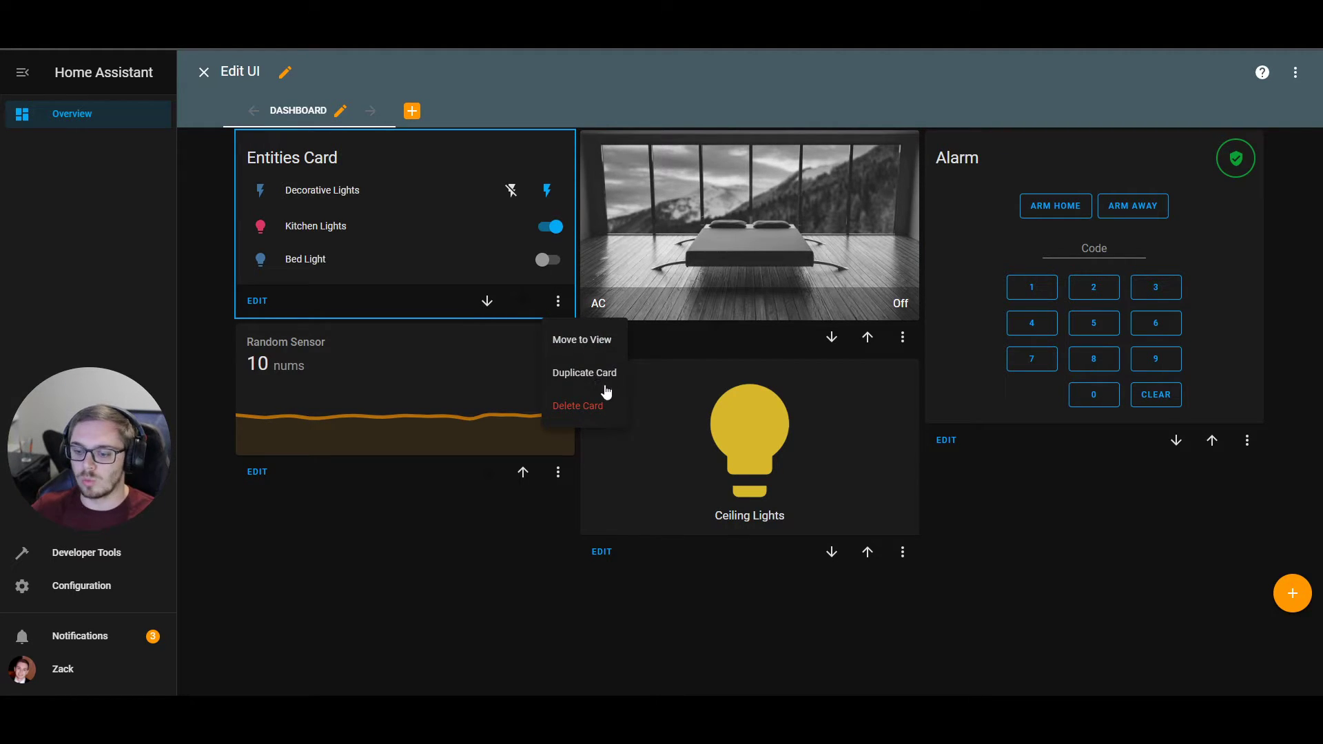
left_click(569, 375)
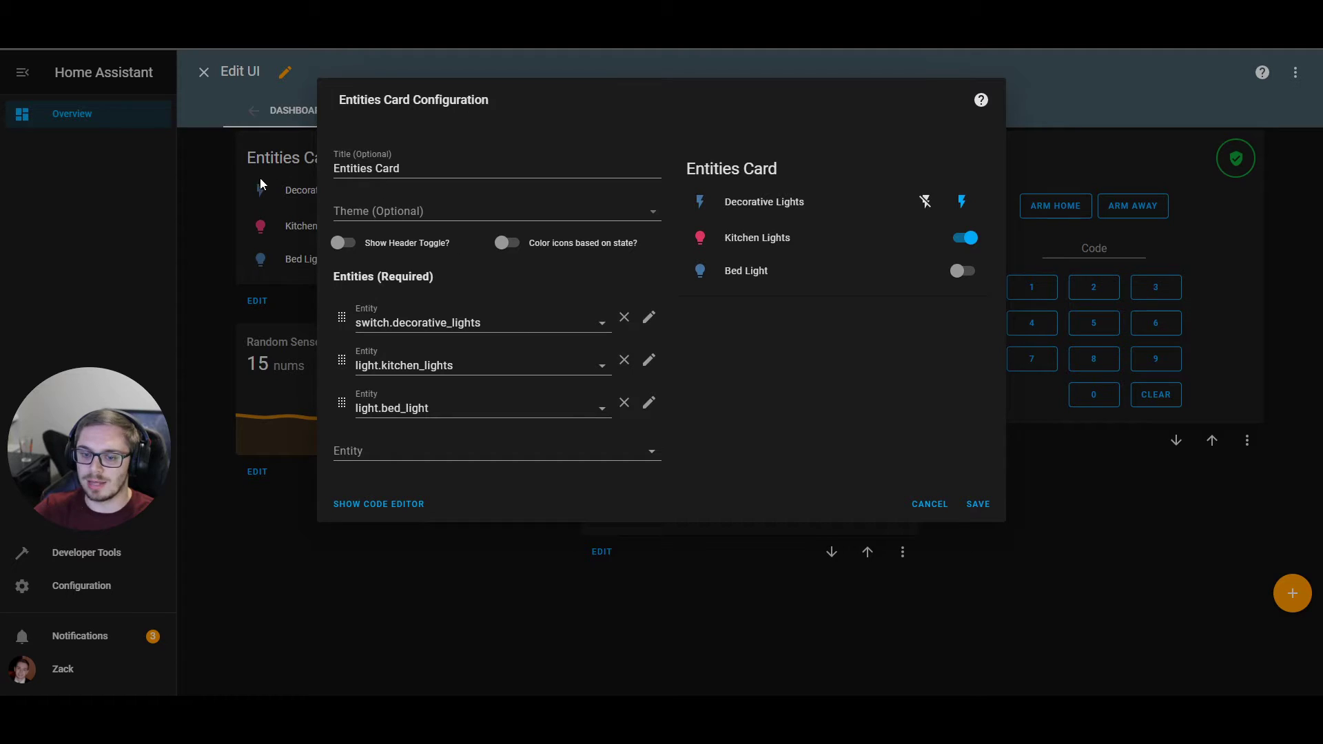
left_click(517, 171)
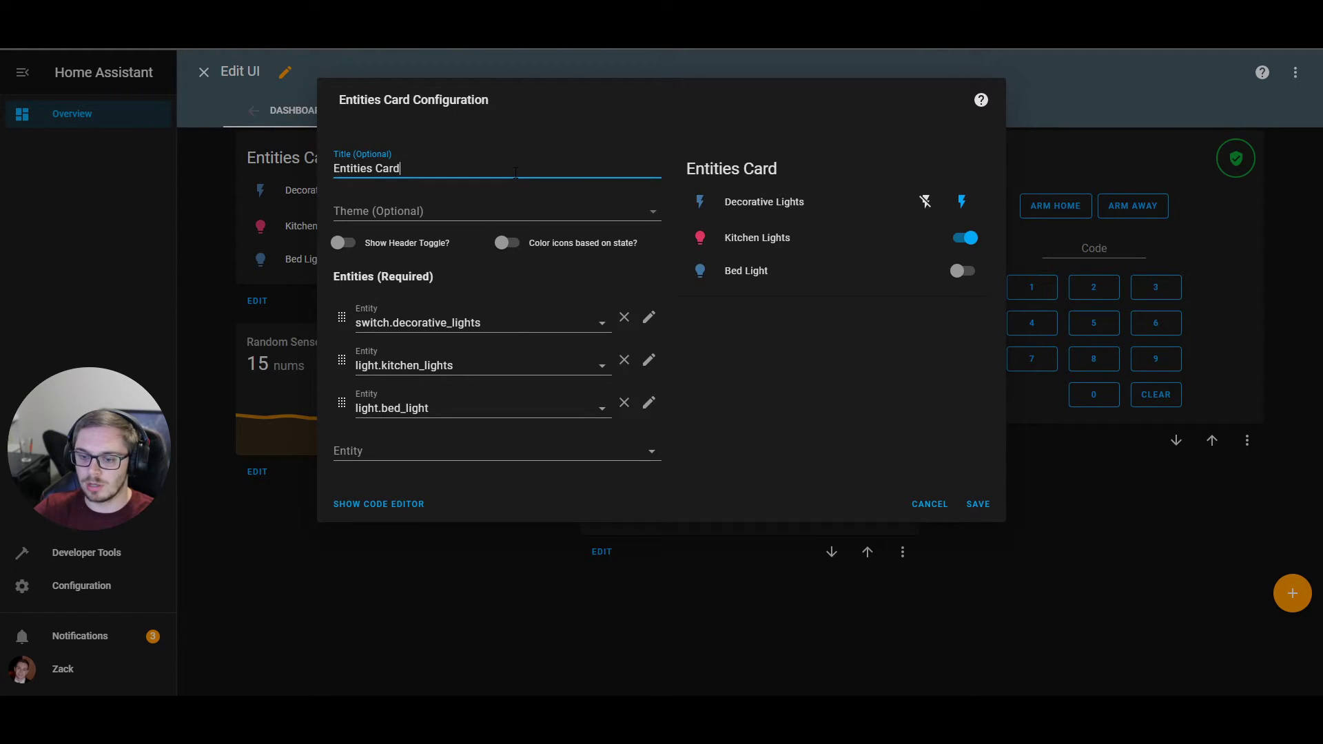
type("2")
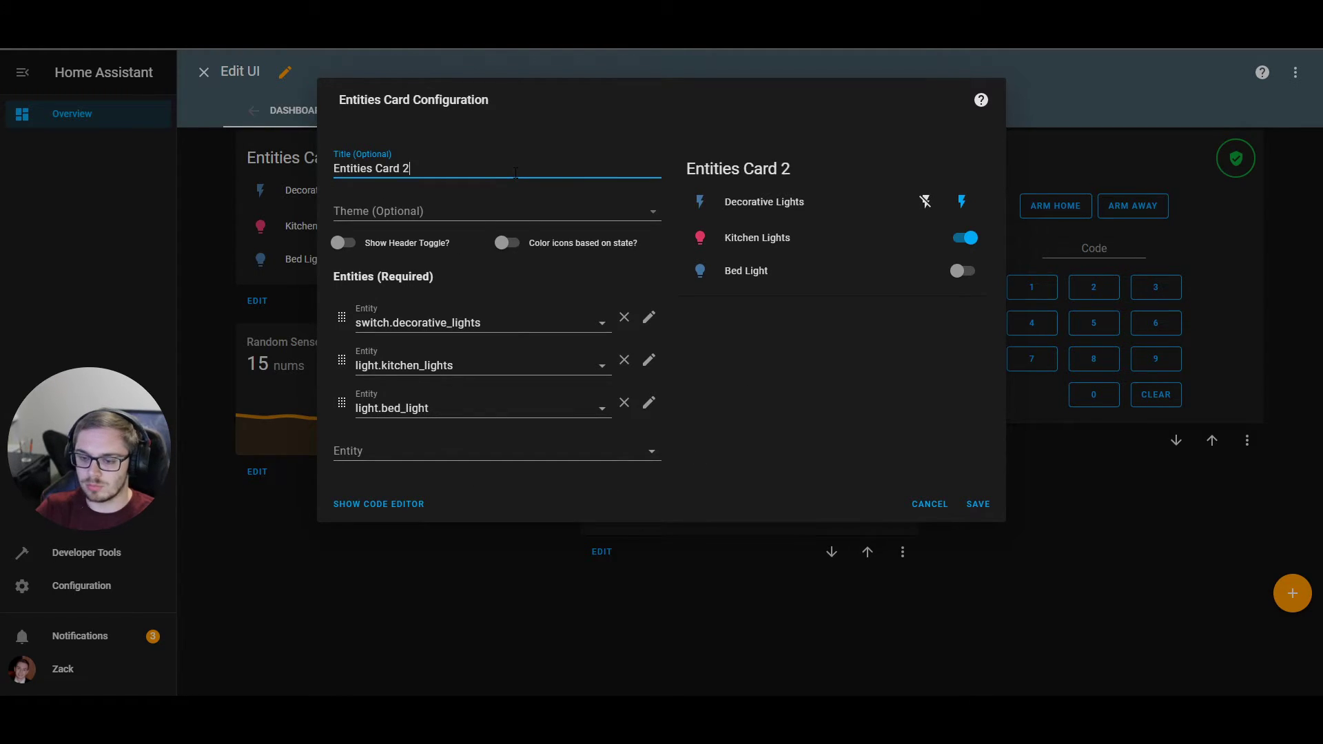
left_click(981, 505)
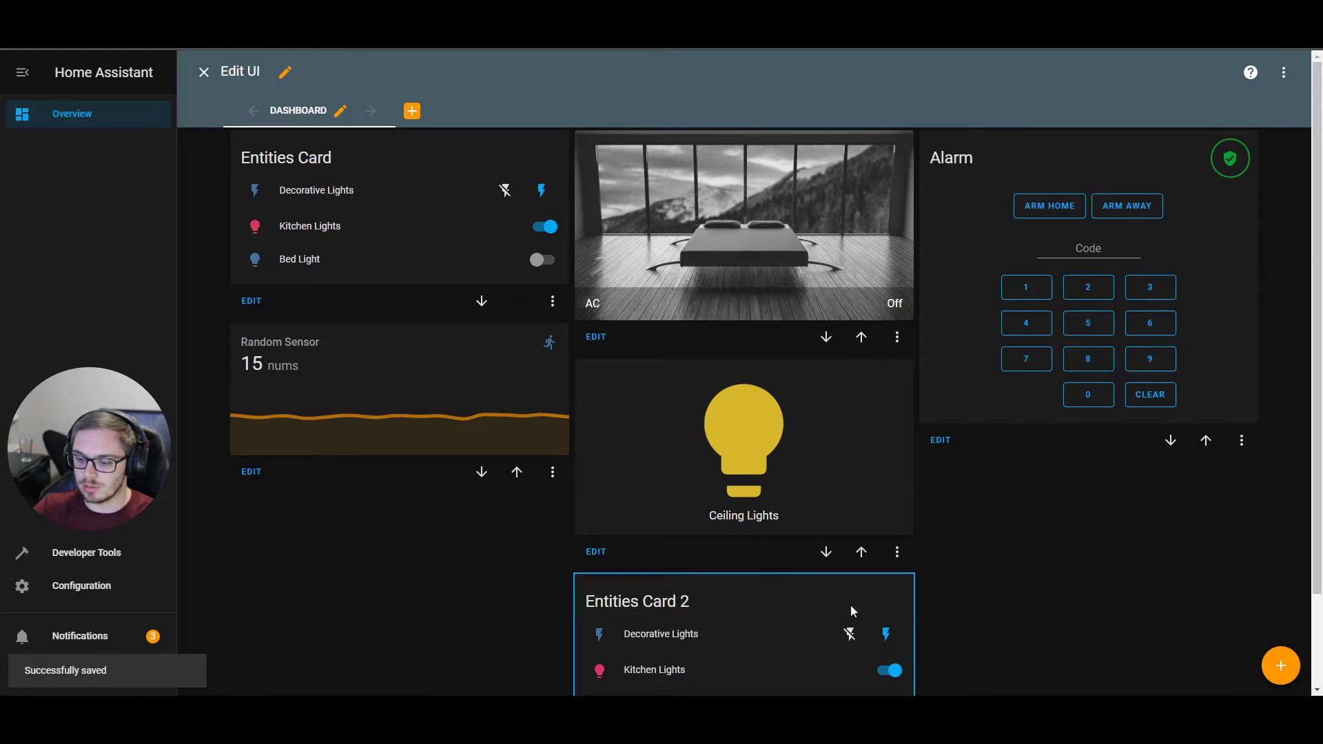
scroll(850, 605, "down", 2)
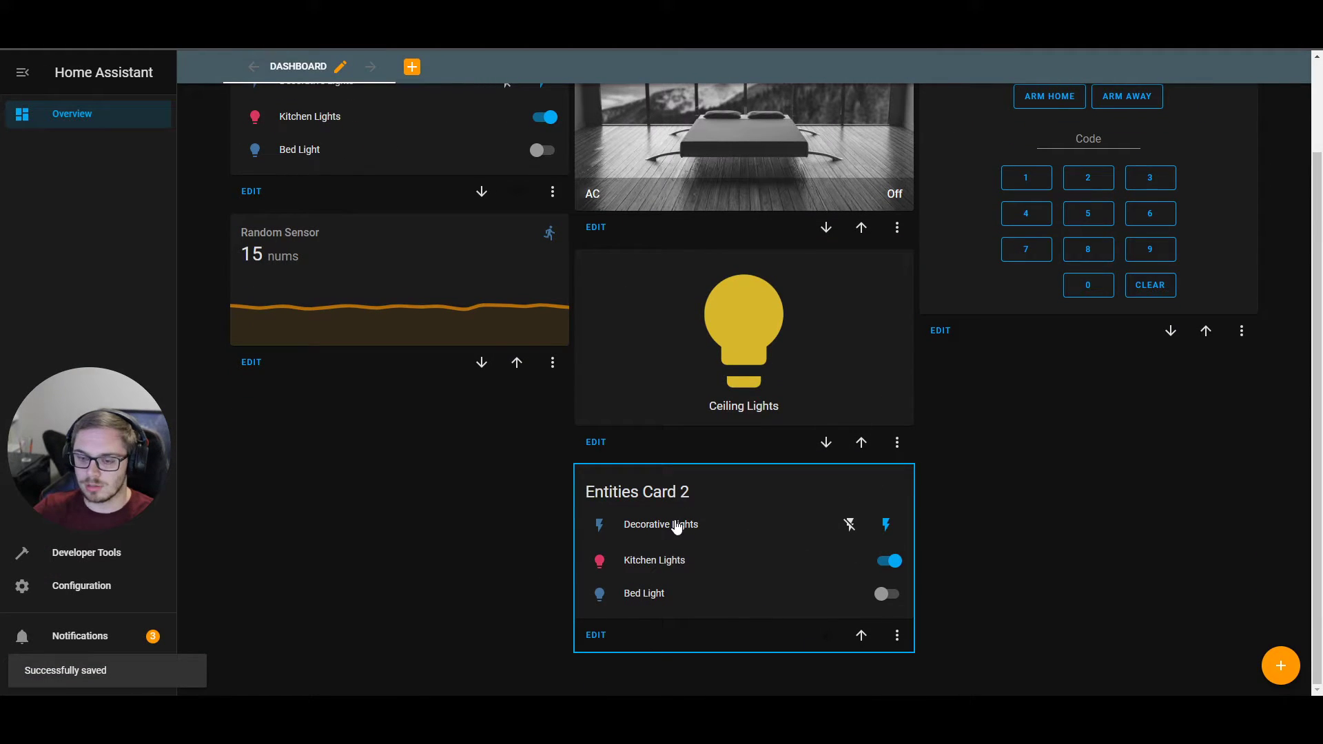
scroll(710, 540, "up", 2)
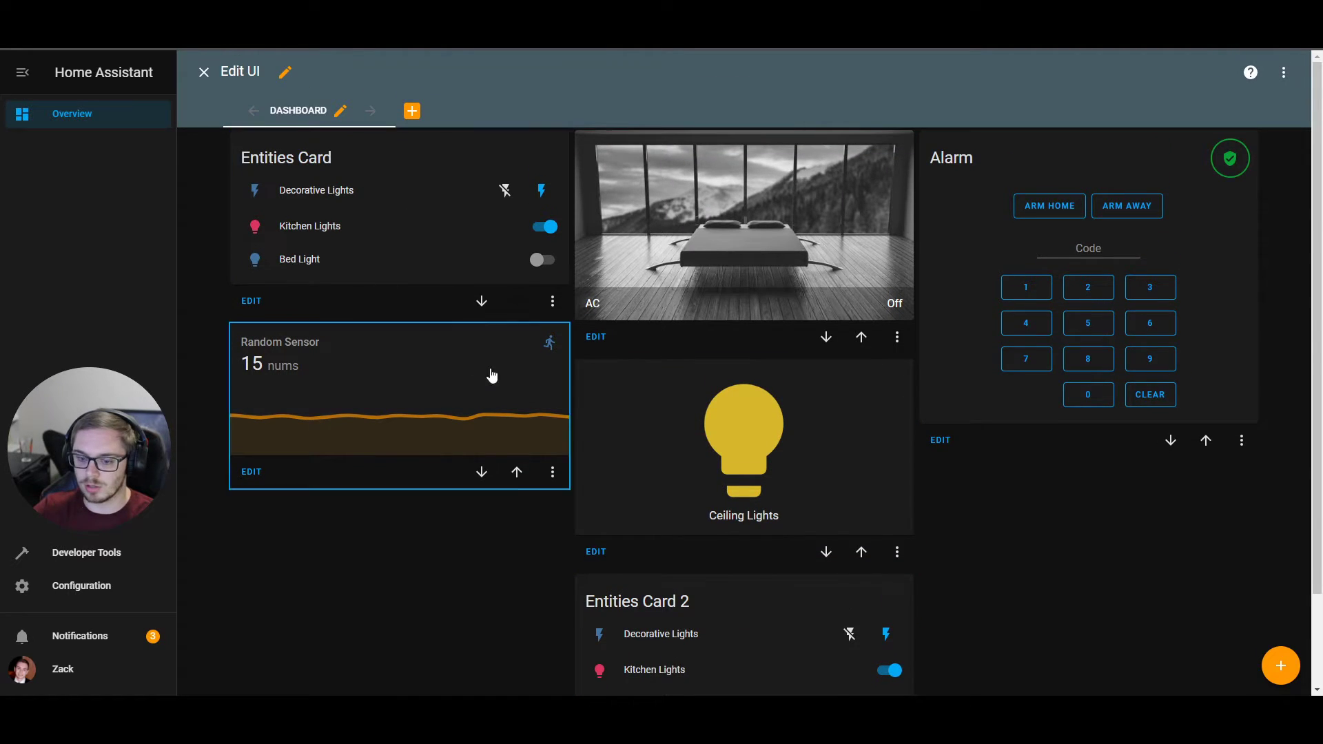
- Delete the Entities Card 2 card from the Dashboard view, trying its Kitchen Lights and Bed Light toggles in the confirmation preview first
scroll(746, 591, "down", 2)
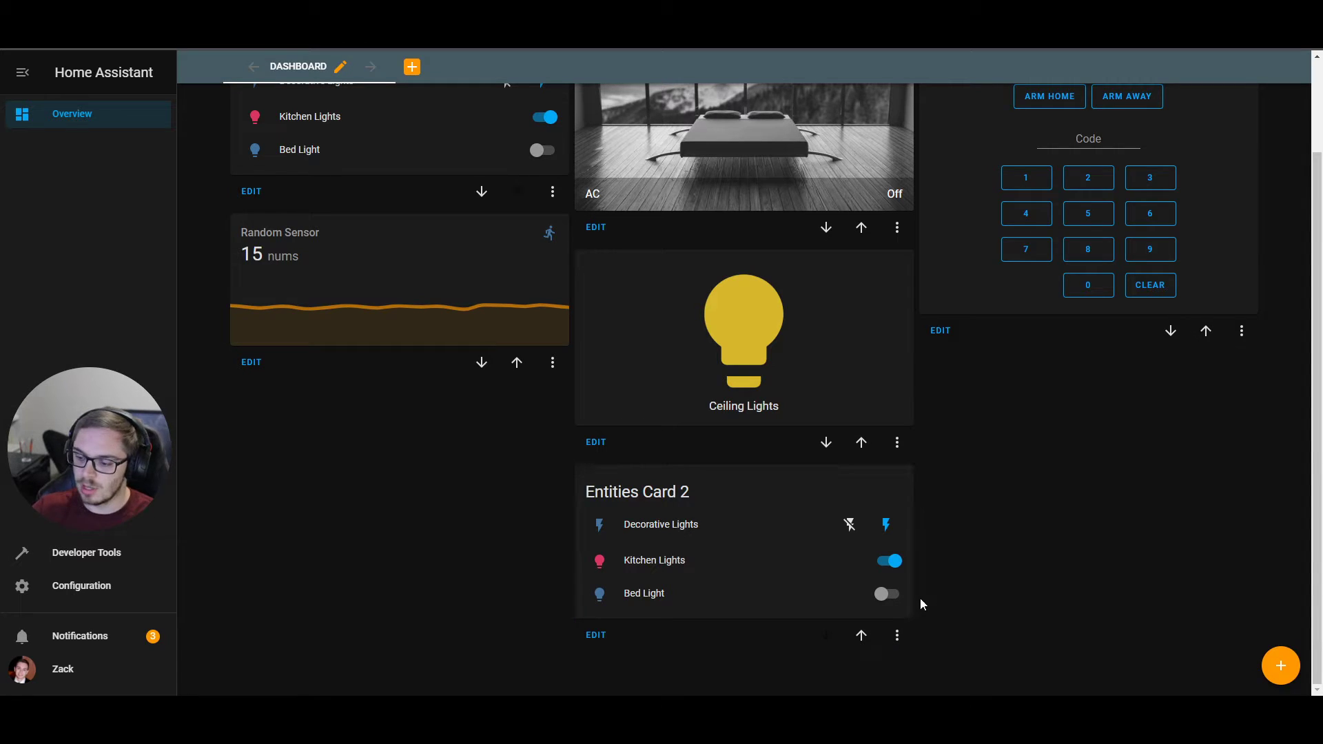
left_click(897, 646)
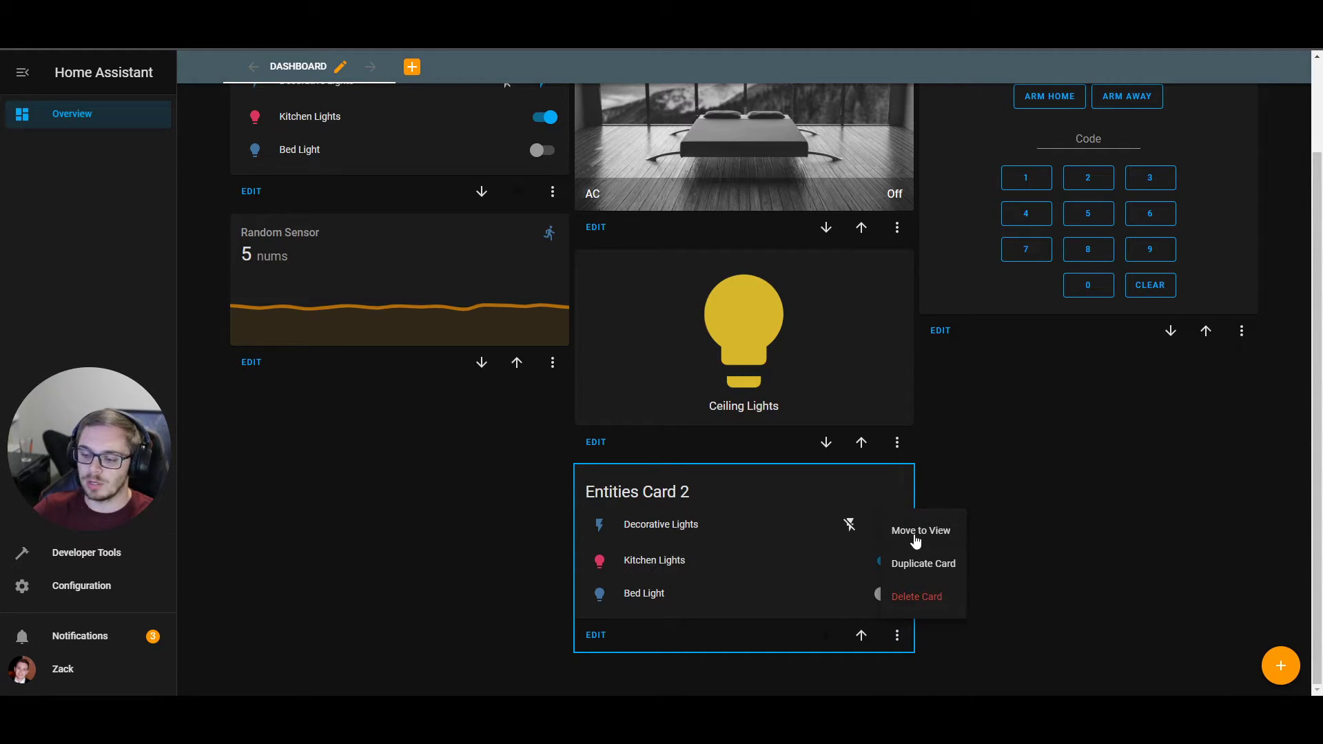
left_click(920, 601)
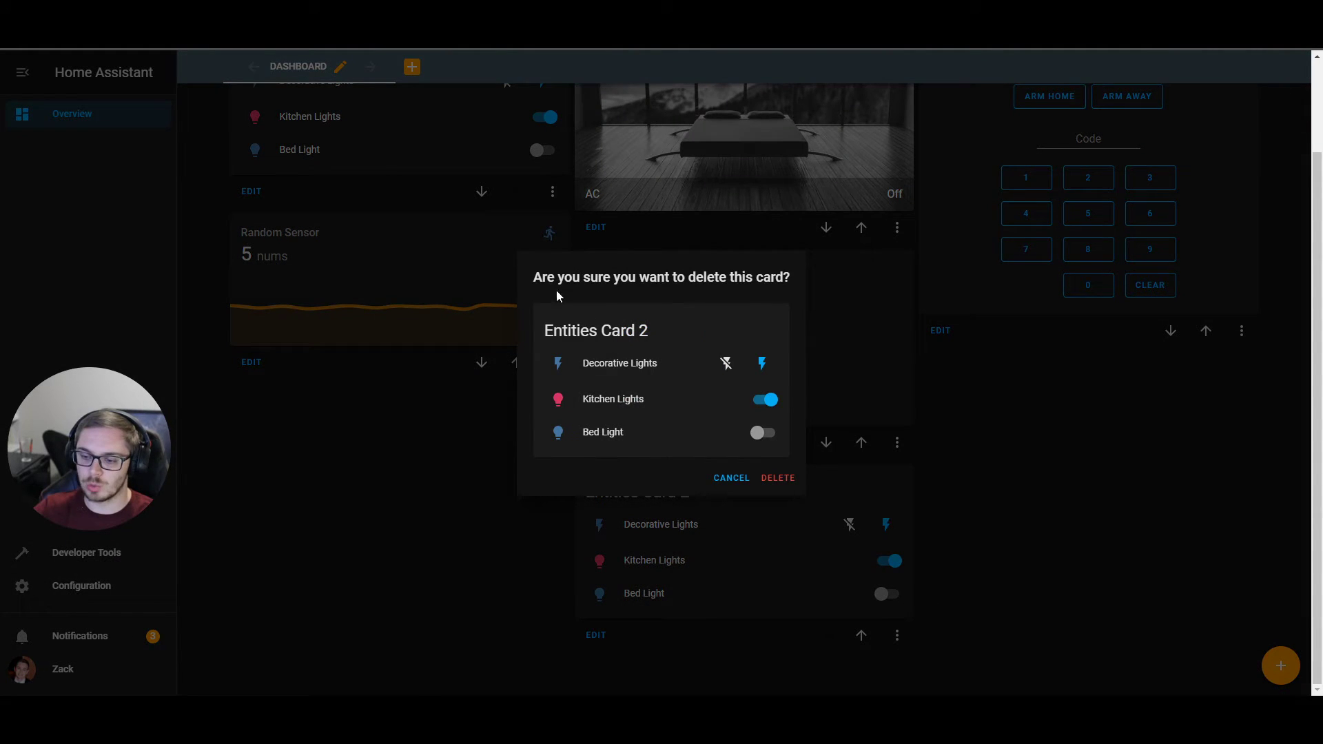
left_click(771, 402)
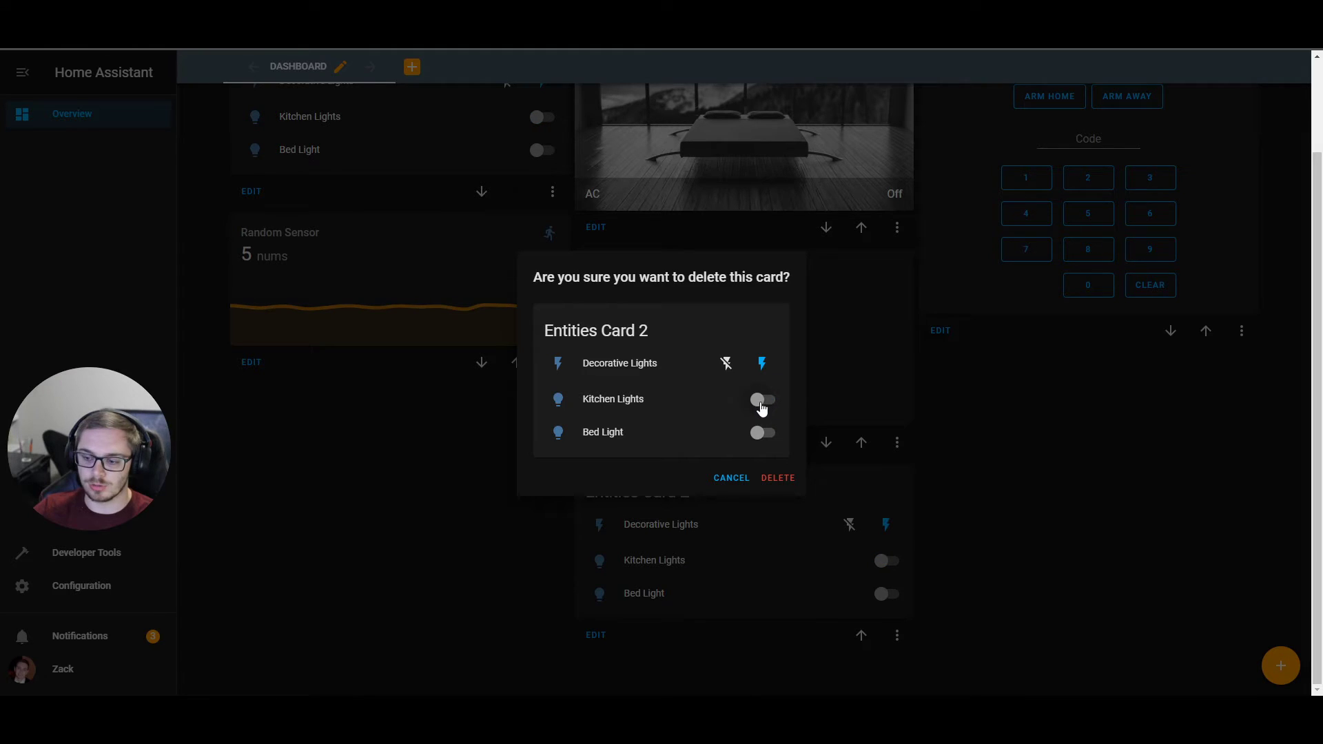
left_click(765, 401)
left_click(762, 441)
left_click(764, 442)
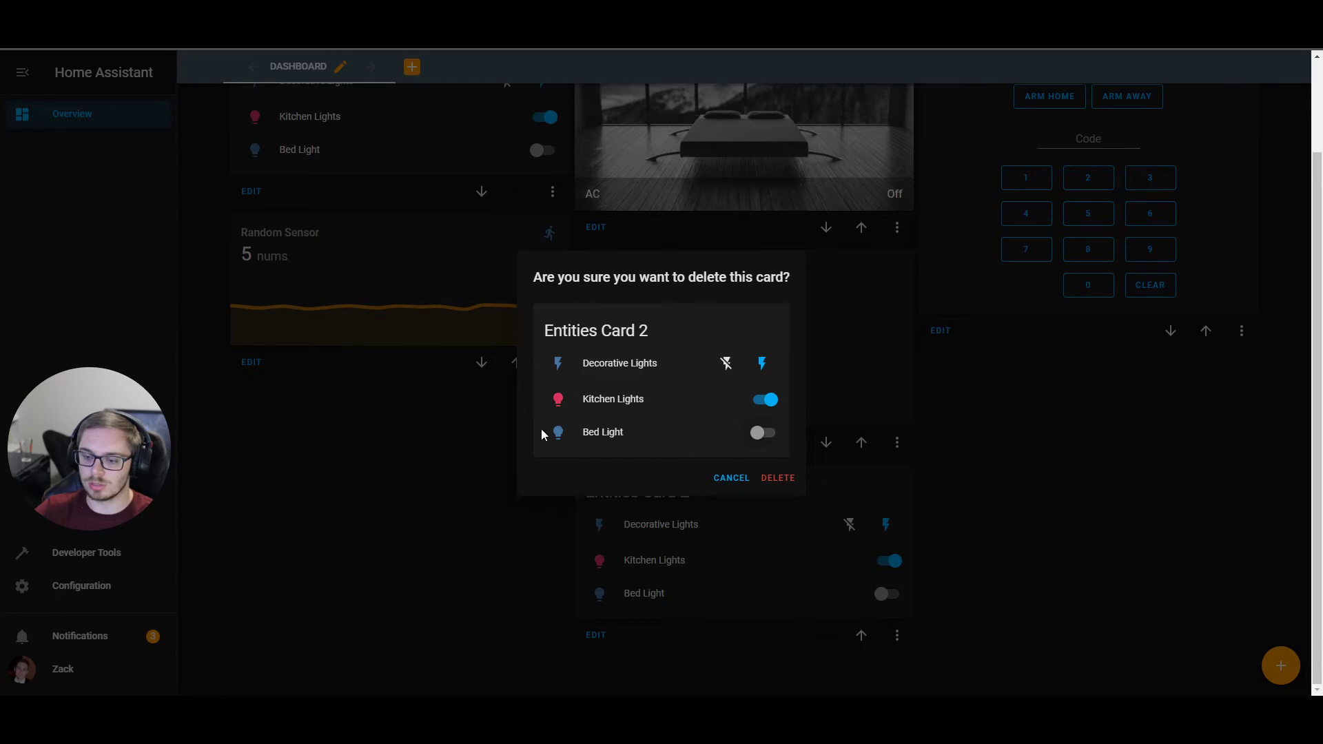
left_click(773, 490)
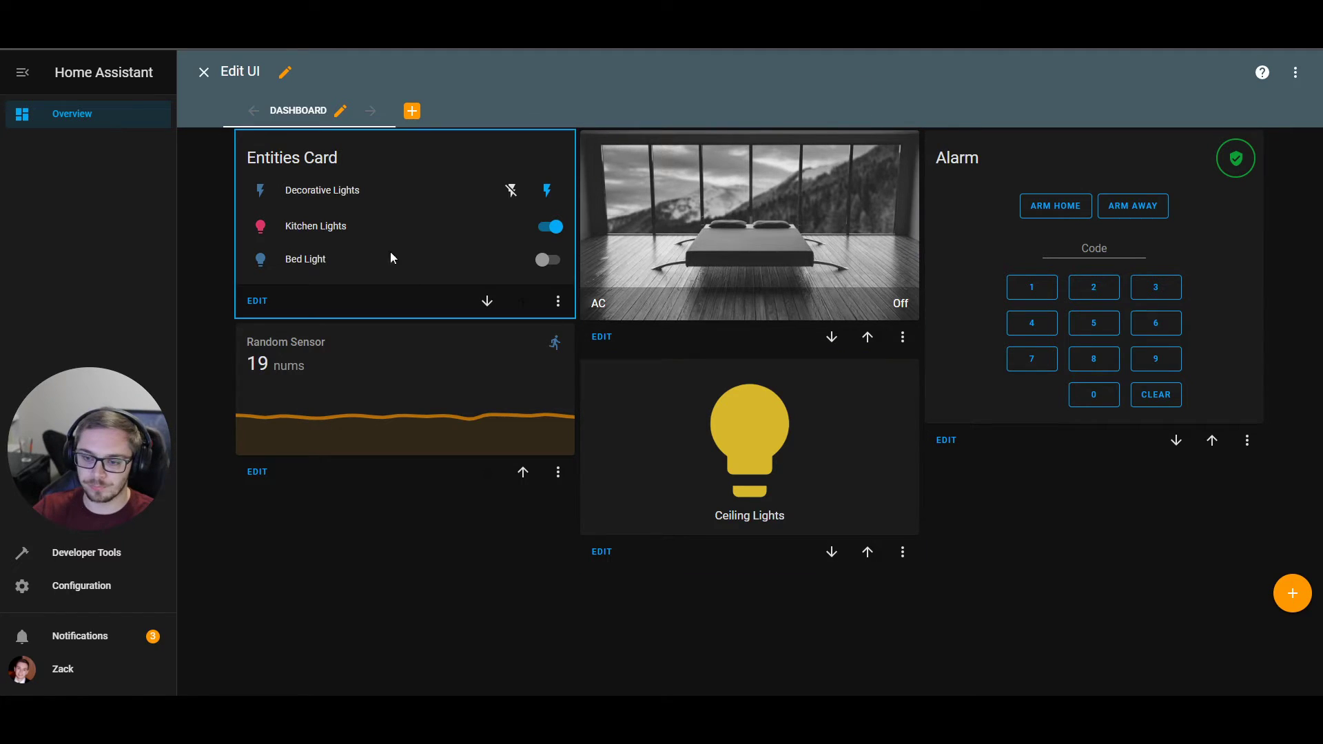
- Add a new view titled "Dashboard 2" and save it
left_click(557, 303)
left_click(616, 120)
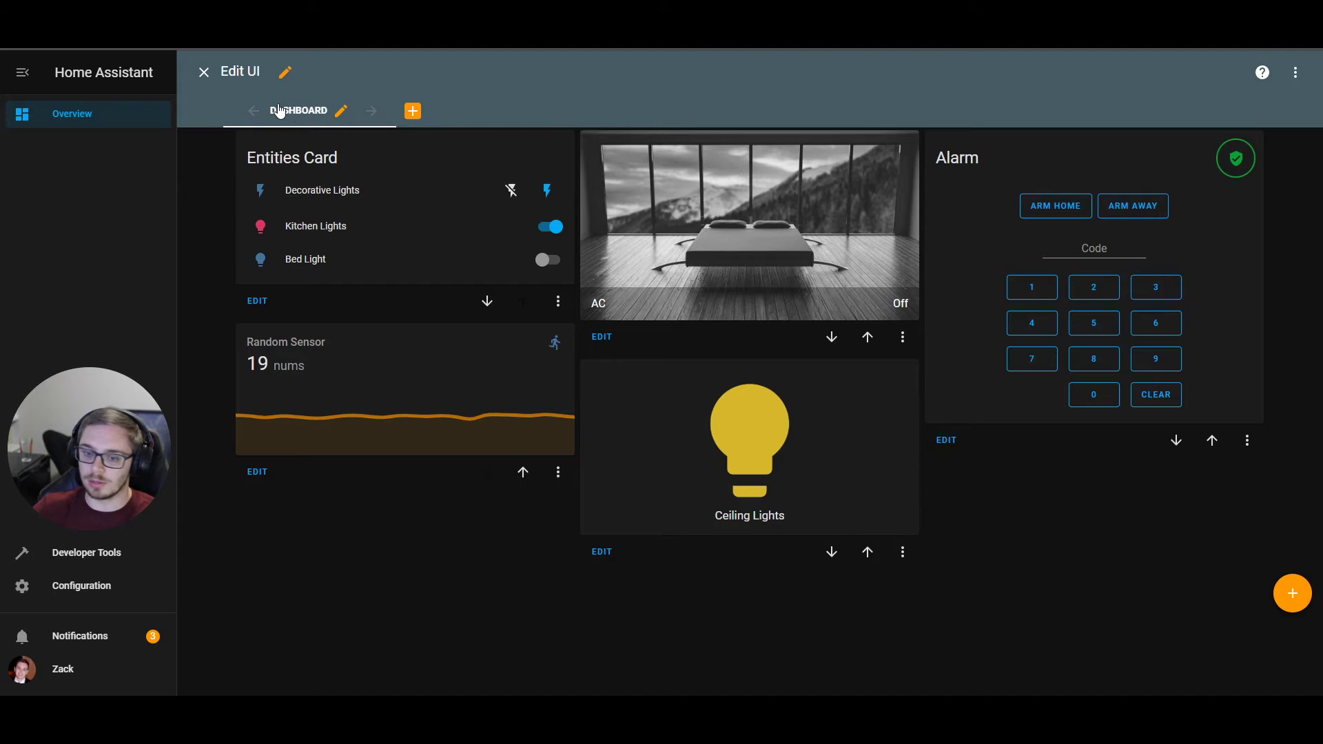
left_click(413, 113)
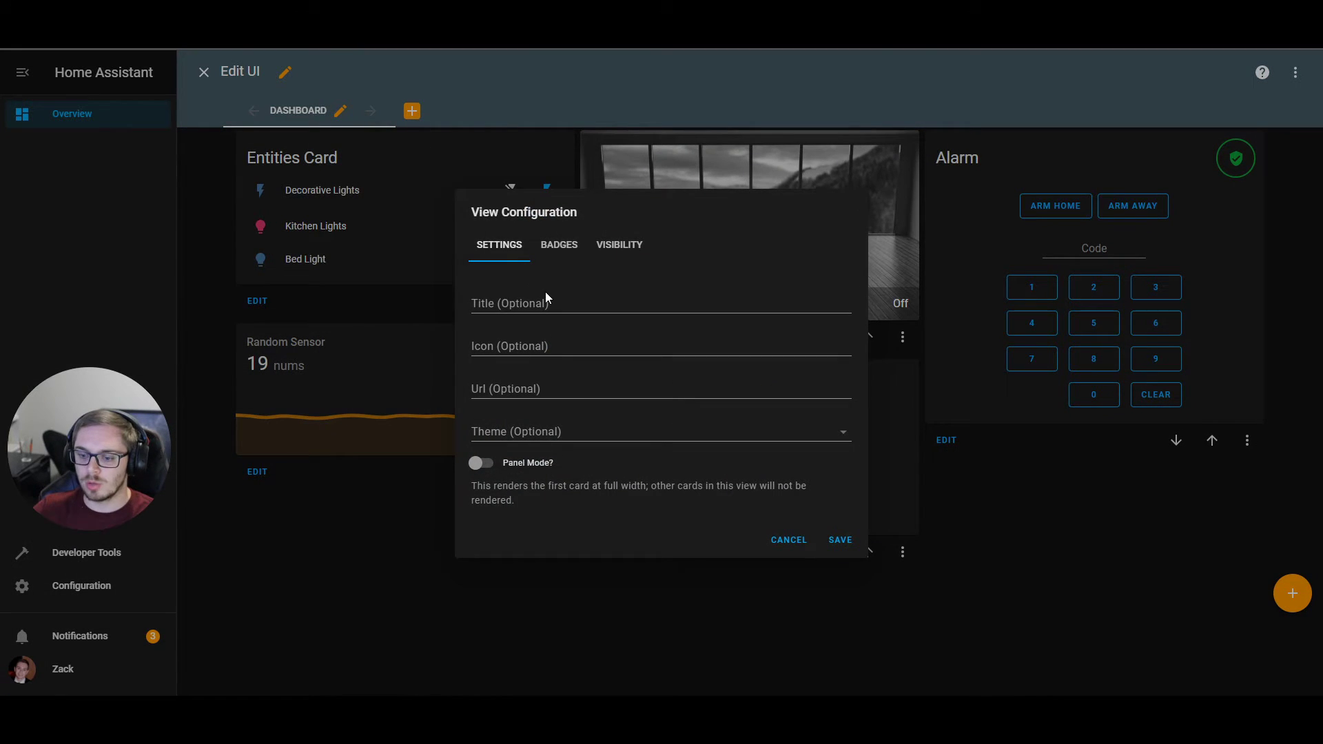
left_click(561, 303)
type("Dashboard 2")
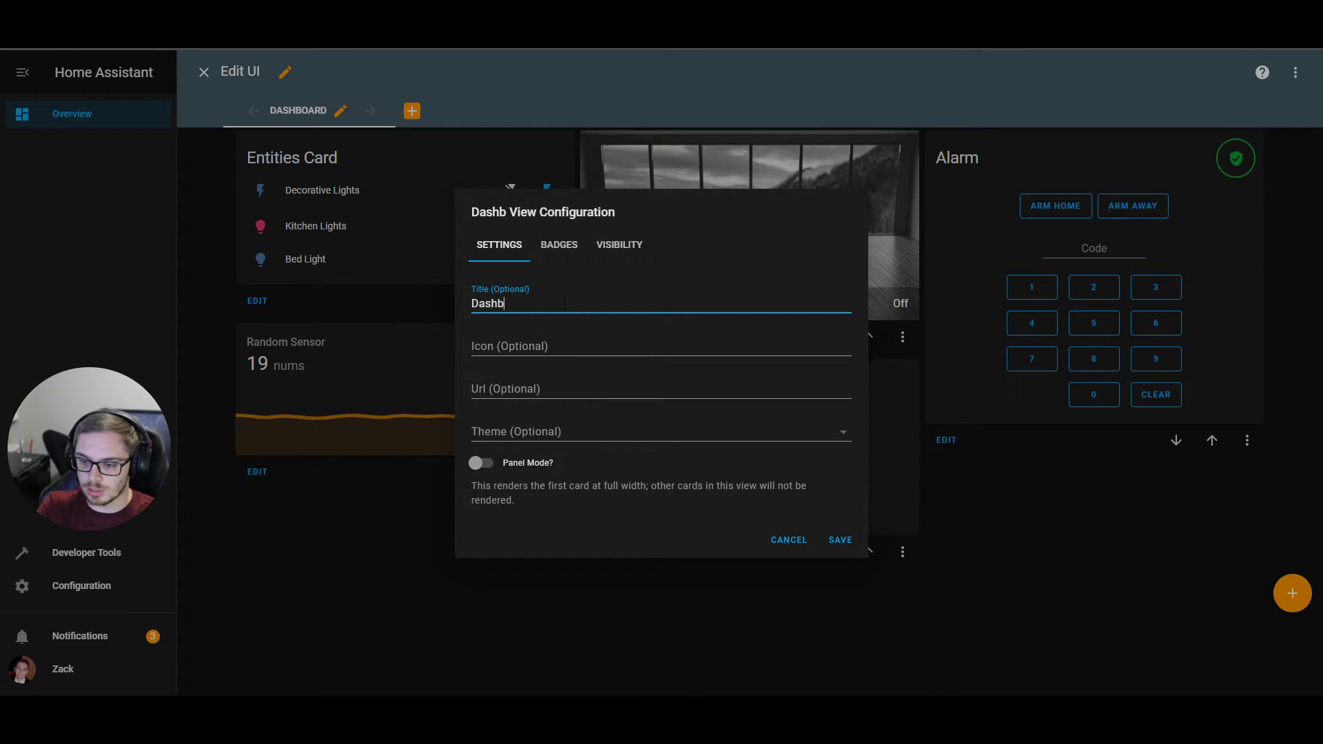
left_click(840, 541)
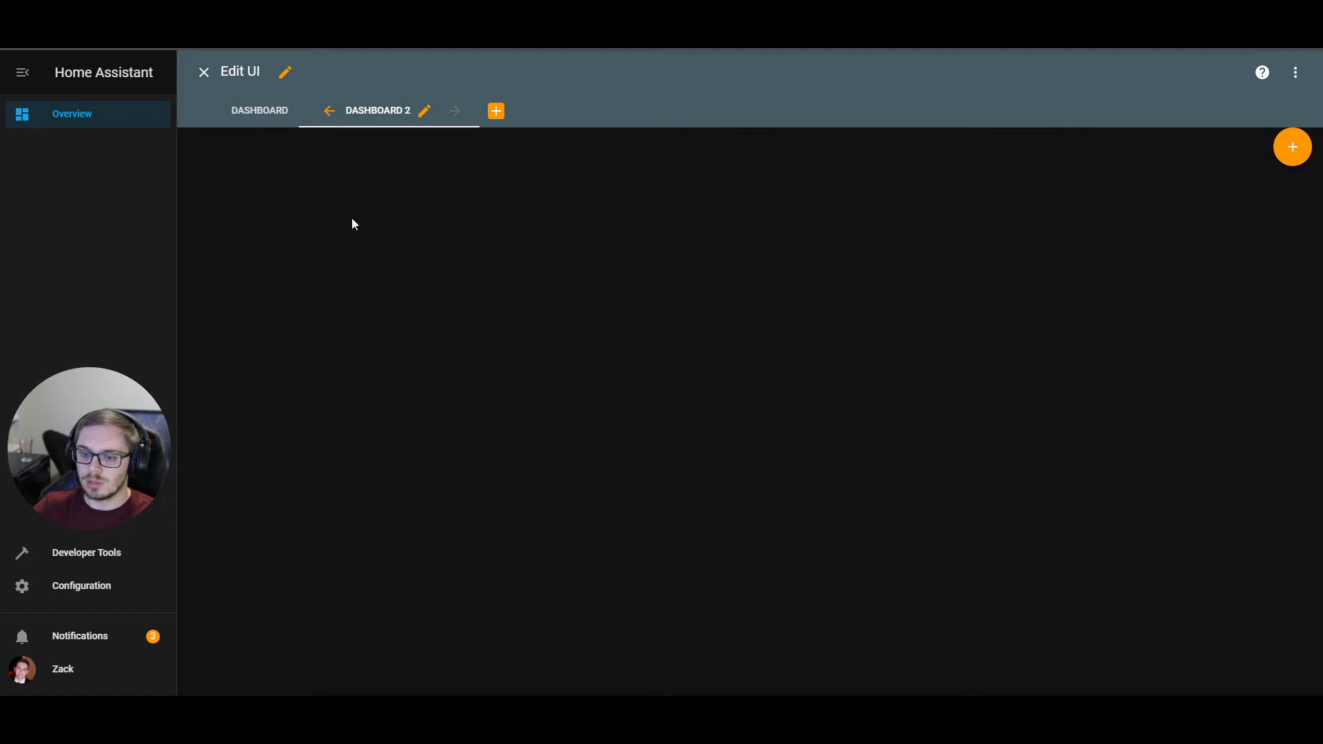
- Move the Ceiling Lights card from the Dashboard view to the Dashboard 2 view and open that view
left_click(272, 113)
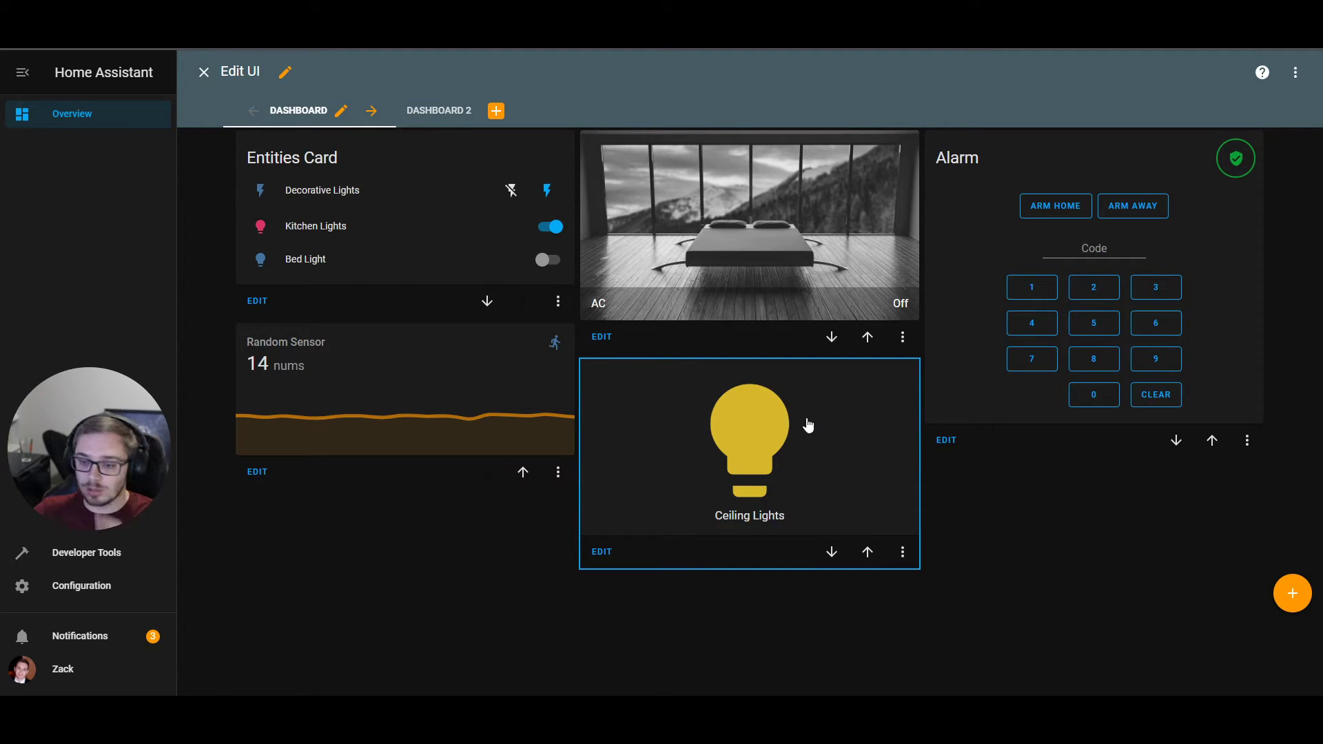
left_click(901, 554)
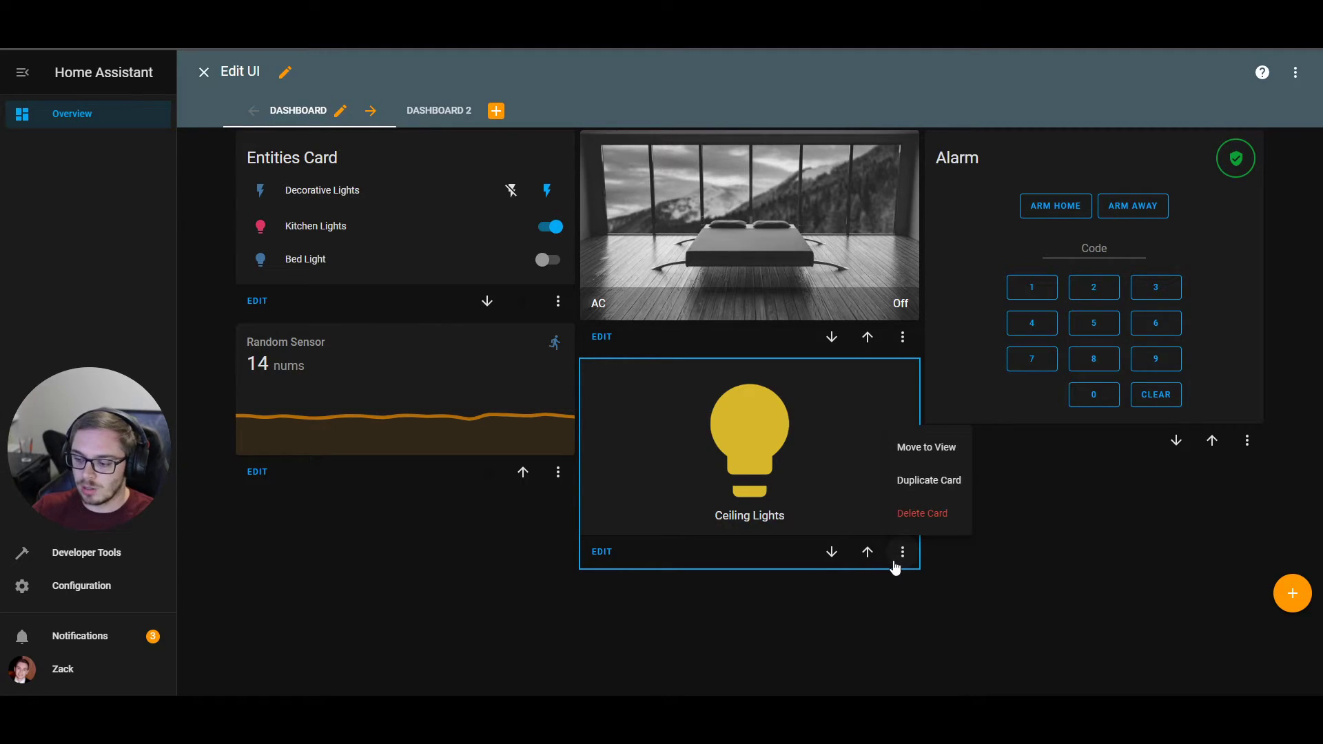
left_click(925, 459)
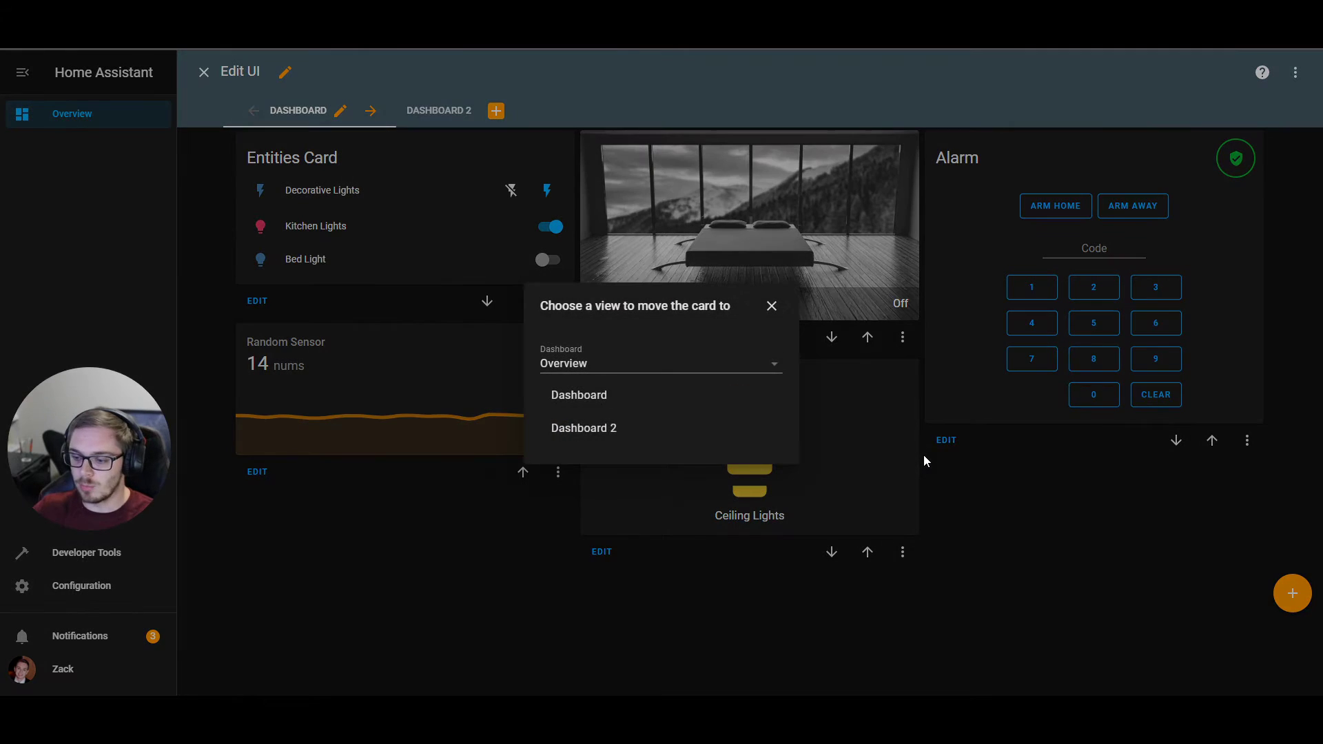
left_click(664, 376)
left_click(645, 366)
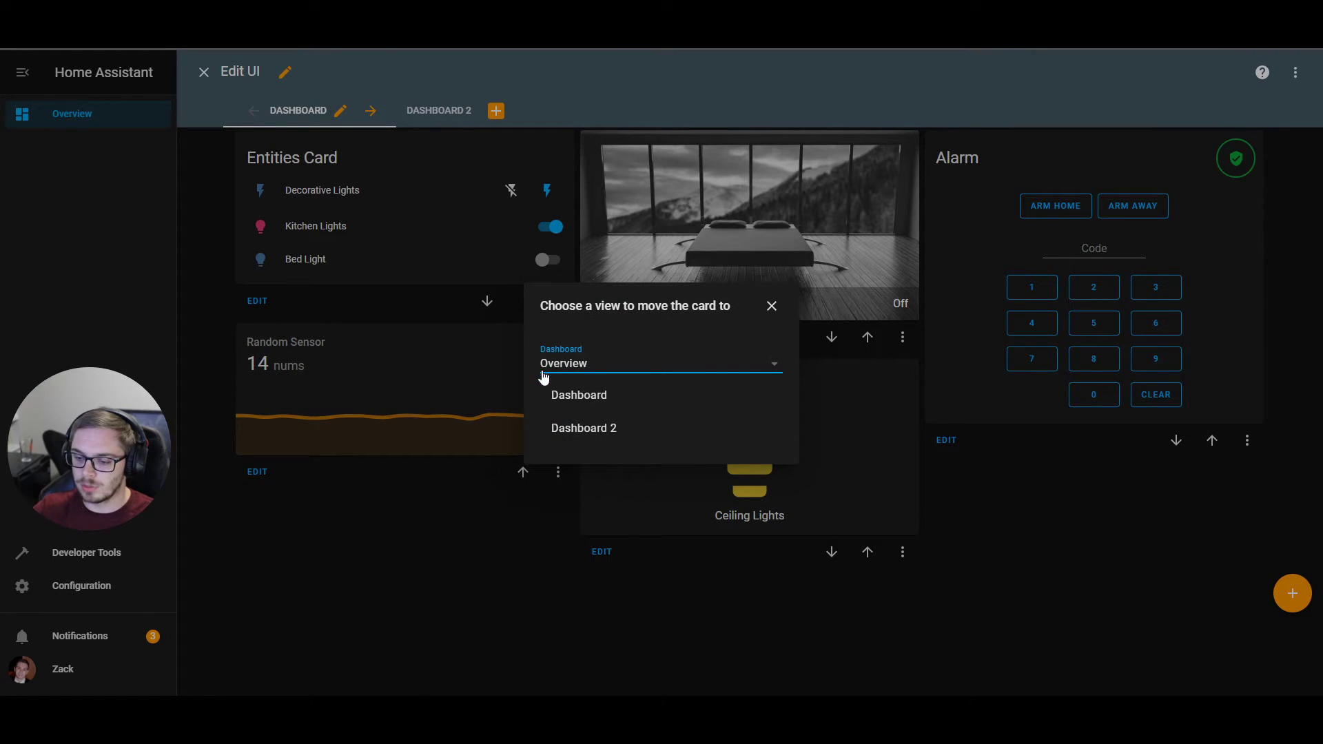
left_click(572, 430)
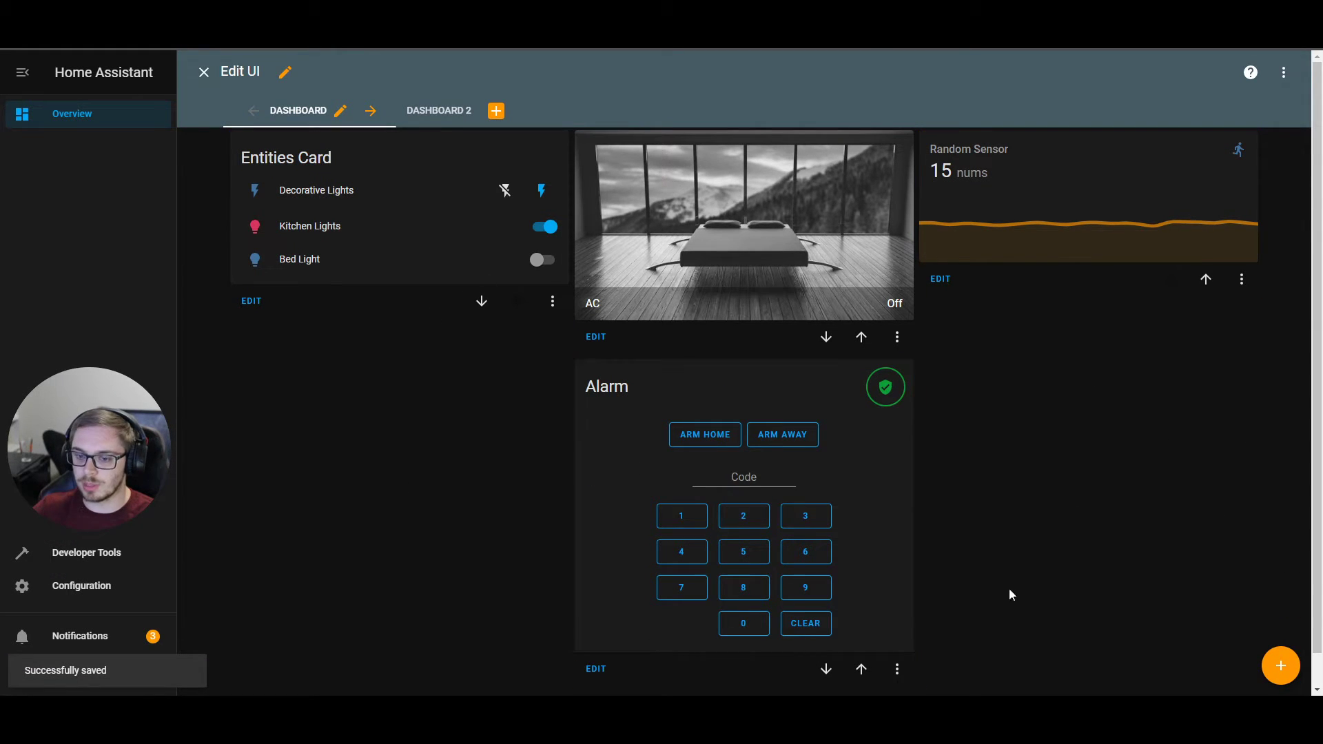
left_click(441, 114)
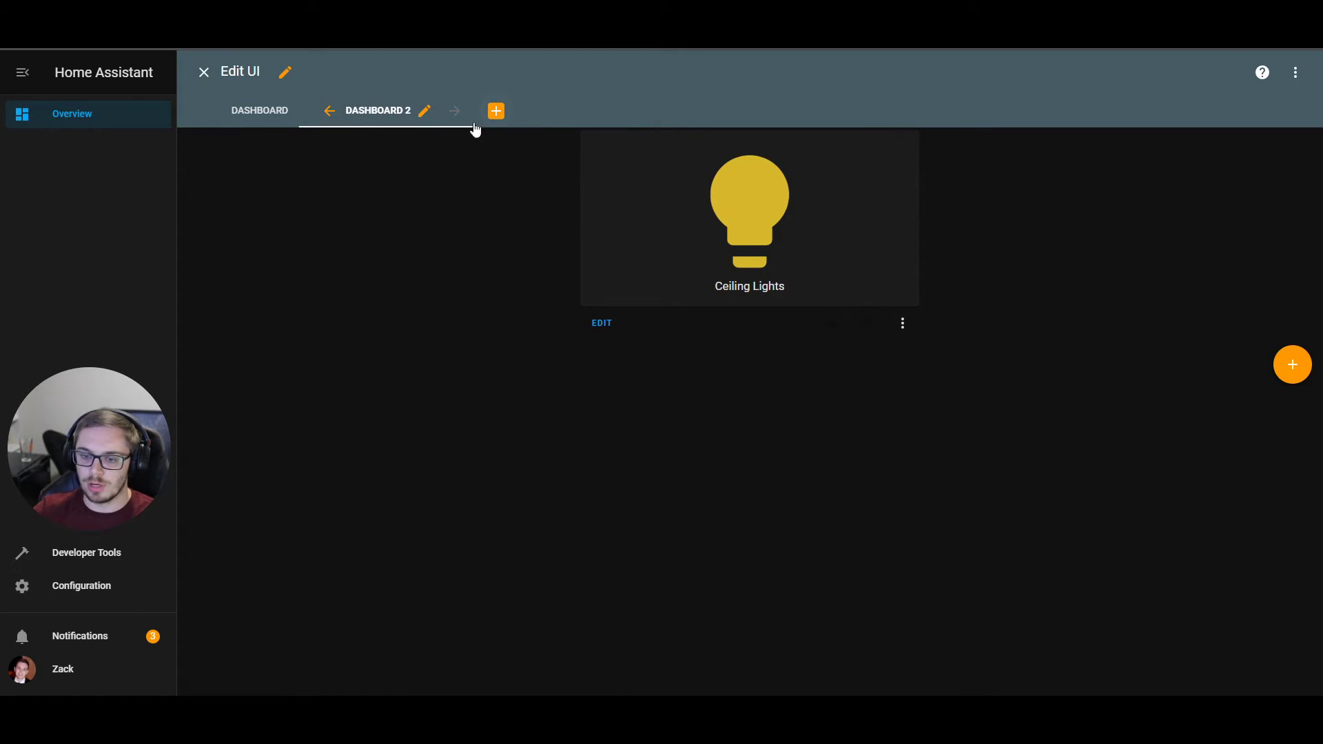
- Swap the order of the two views back and forth, leaving Dashboard 2 placed before Dashboard
left_click(328, 114)
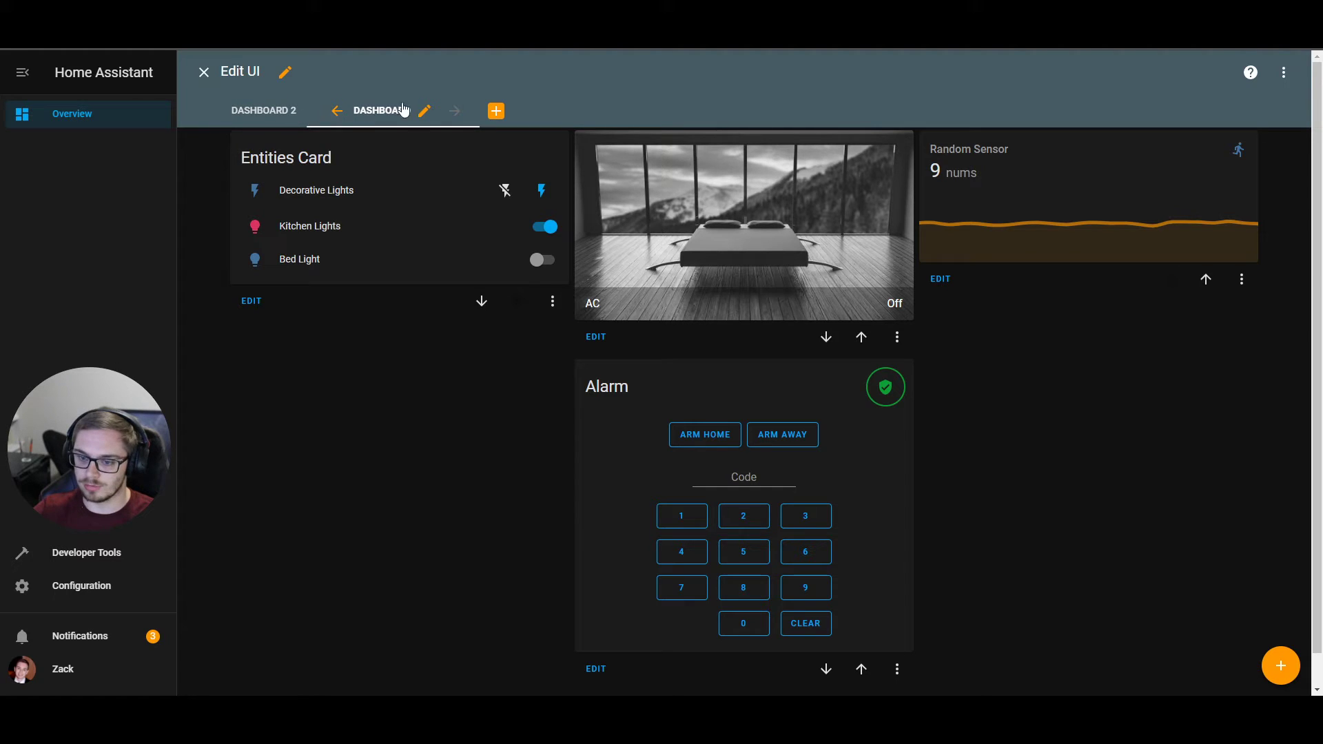
left_click(335, 114)
left_click(272, 116)
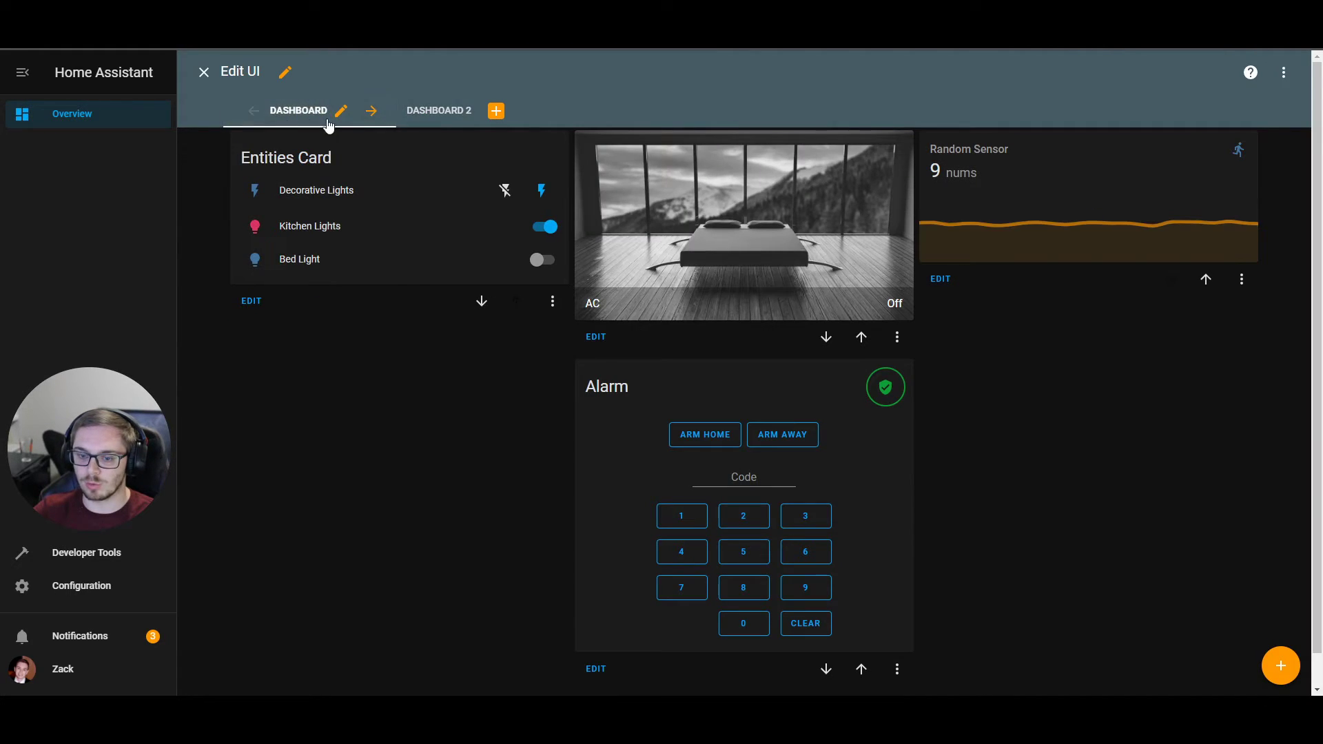
left_click(371, 111)
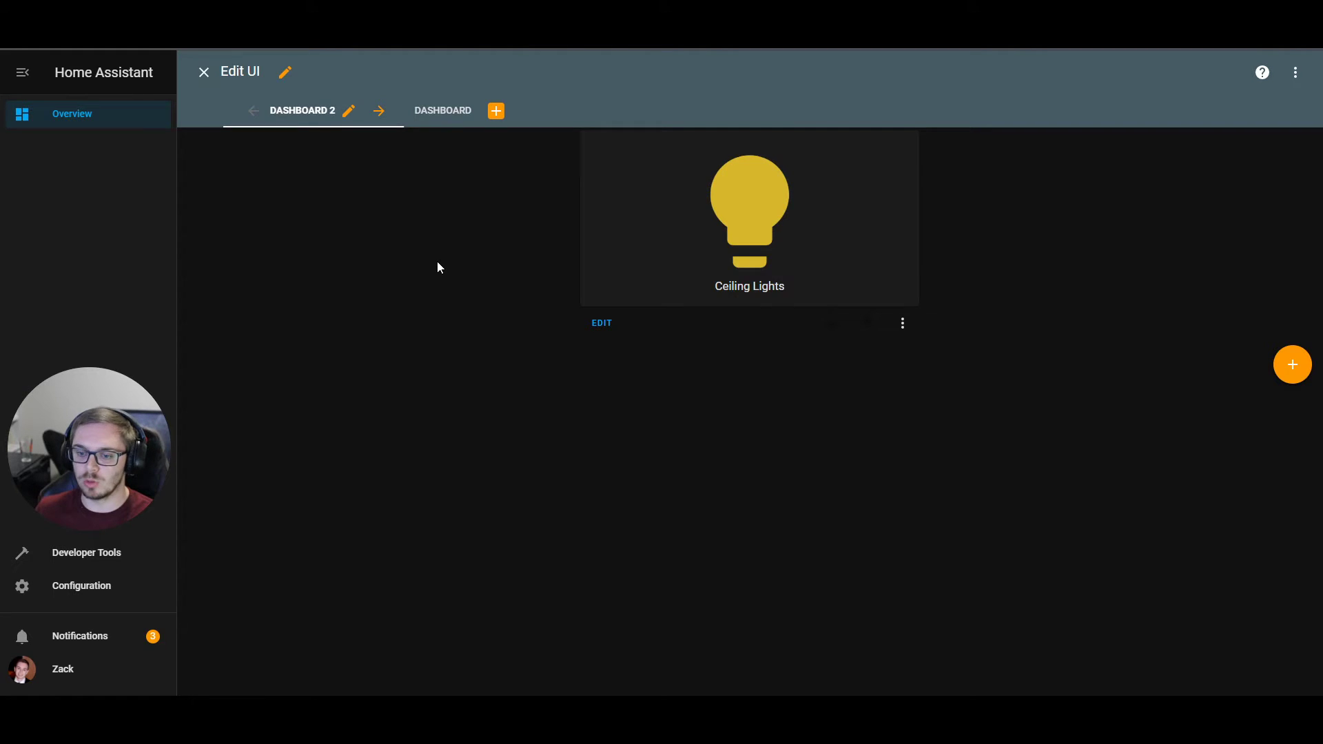
- Enable Panel Mode for the Dashboard 2 view, save it, and try toggling the full-width Ceiling Lights button
left_click(348, 113)
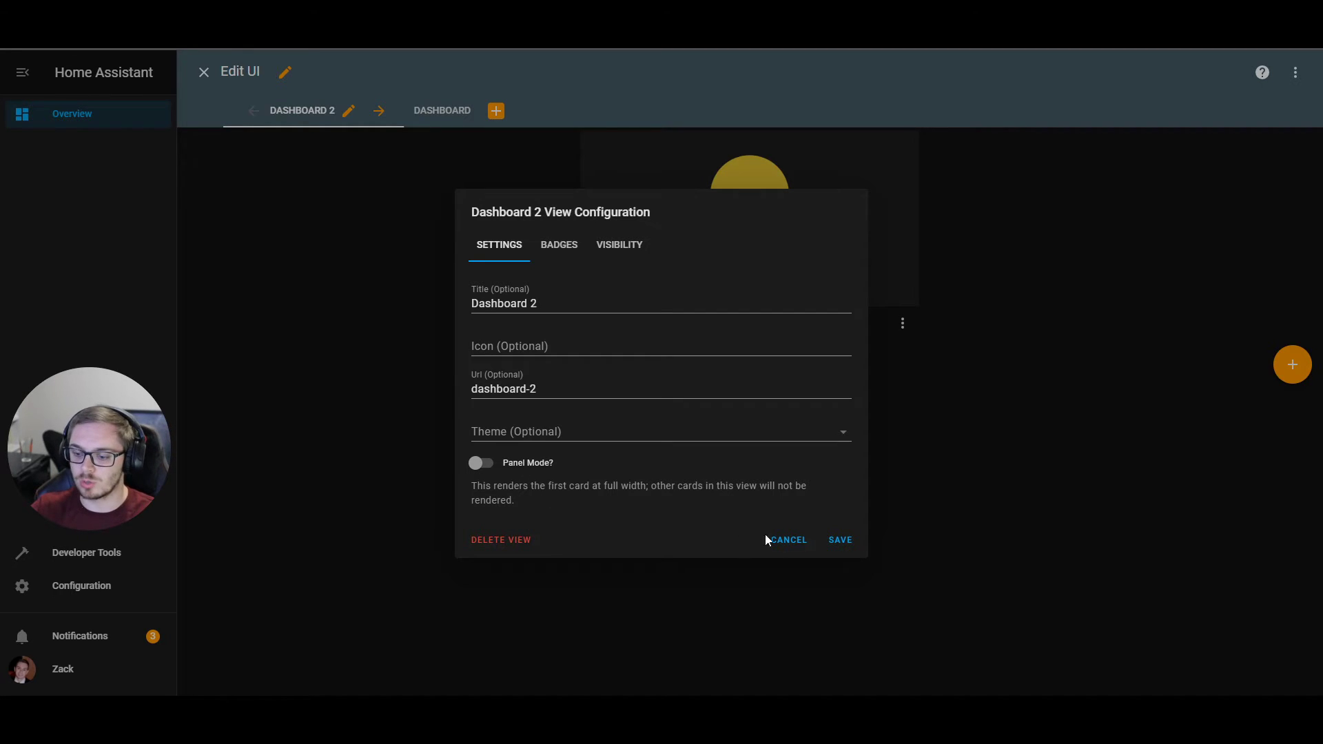
left_click(482, 463)
left_click(835, 542)
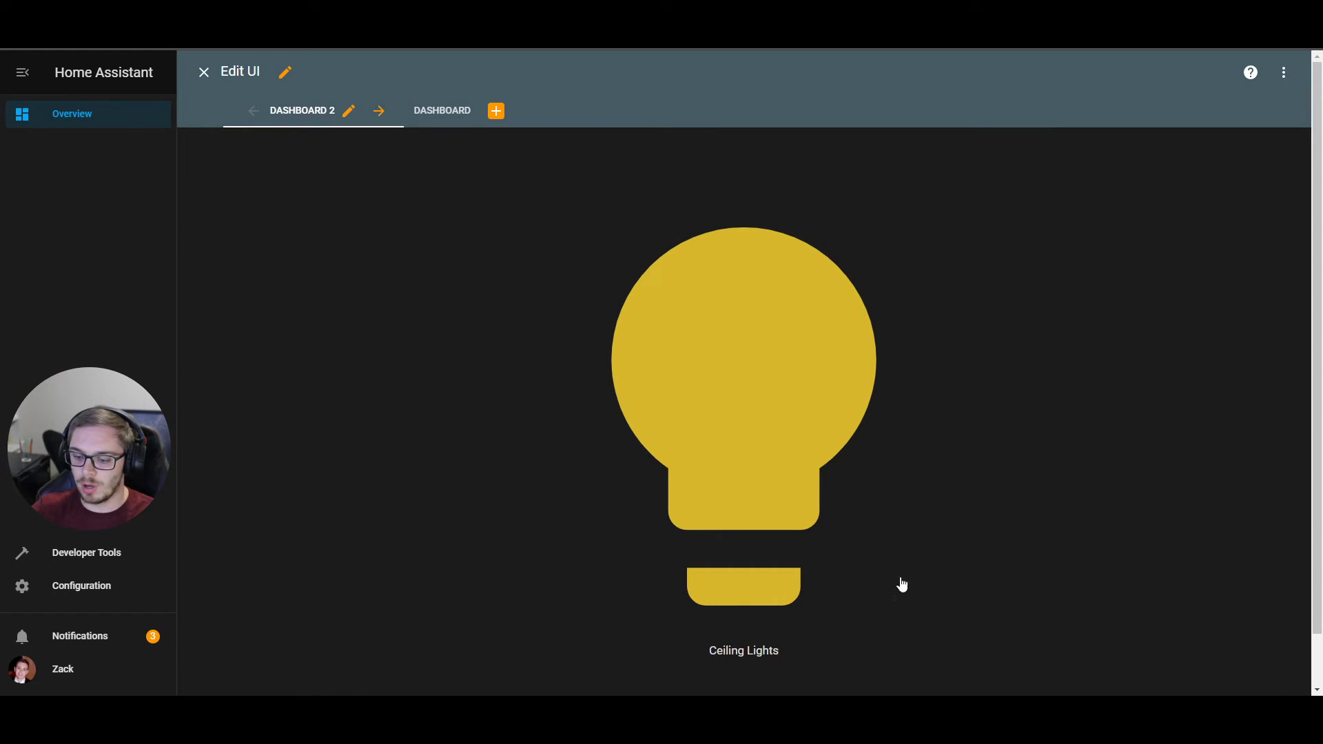
scroll(744, 446, "down", 2)
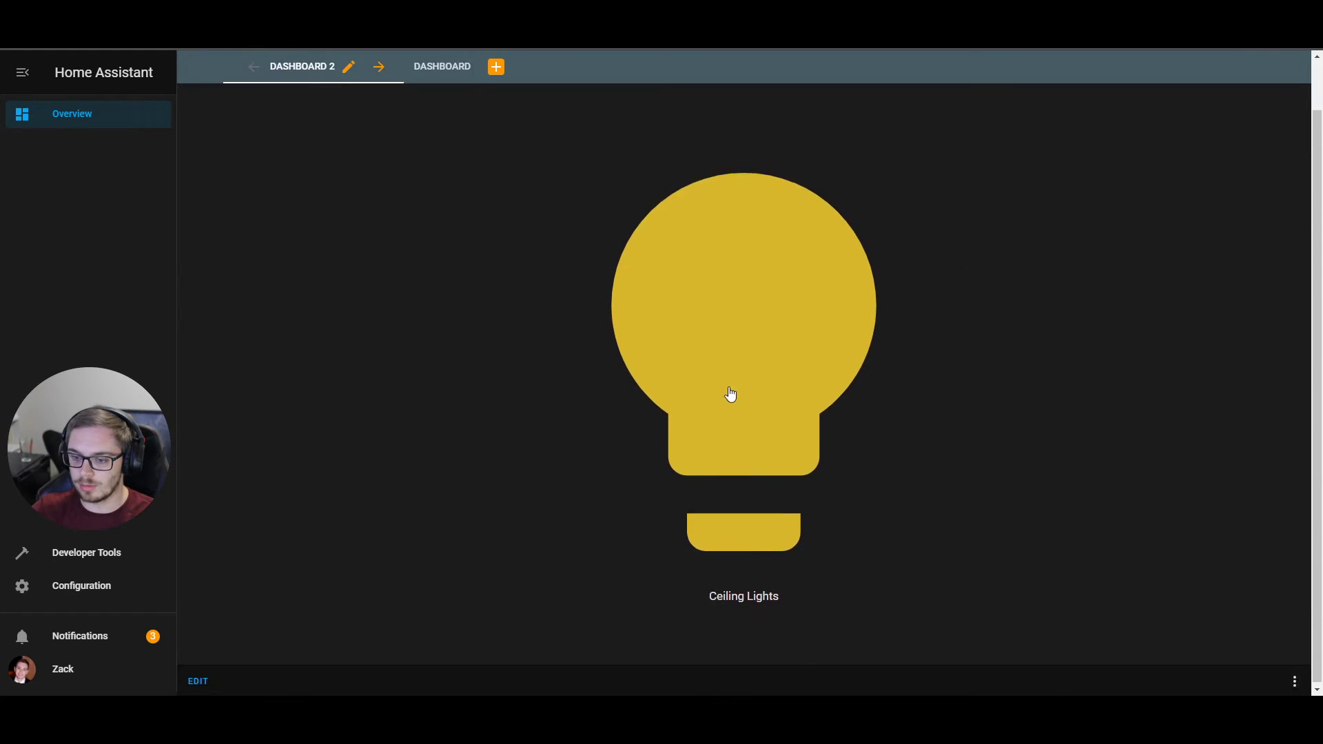
scroll(707, 422, "up", 2)
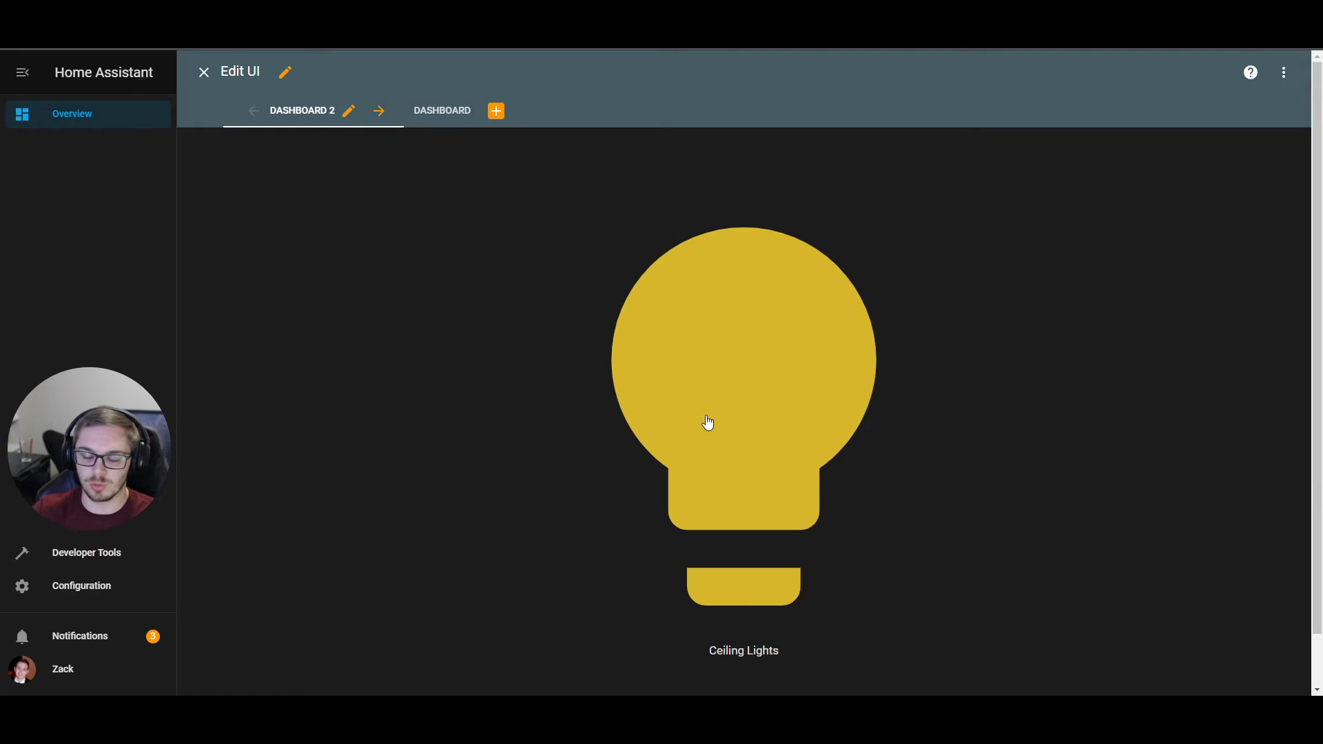
left_click(642, 295)
left_click(642, 295)
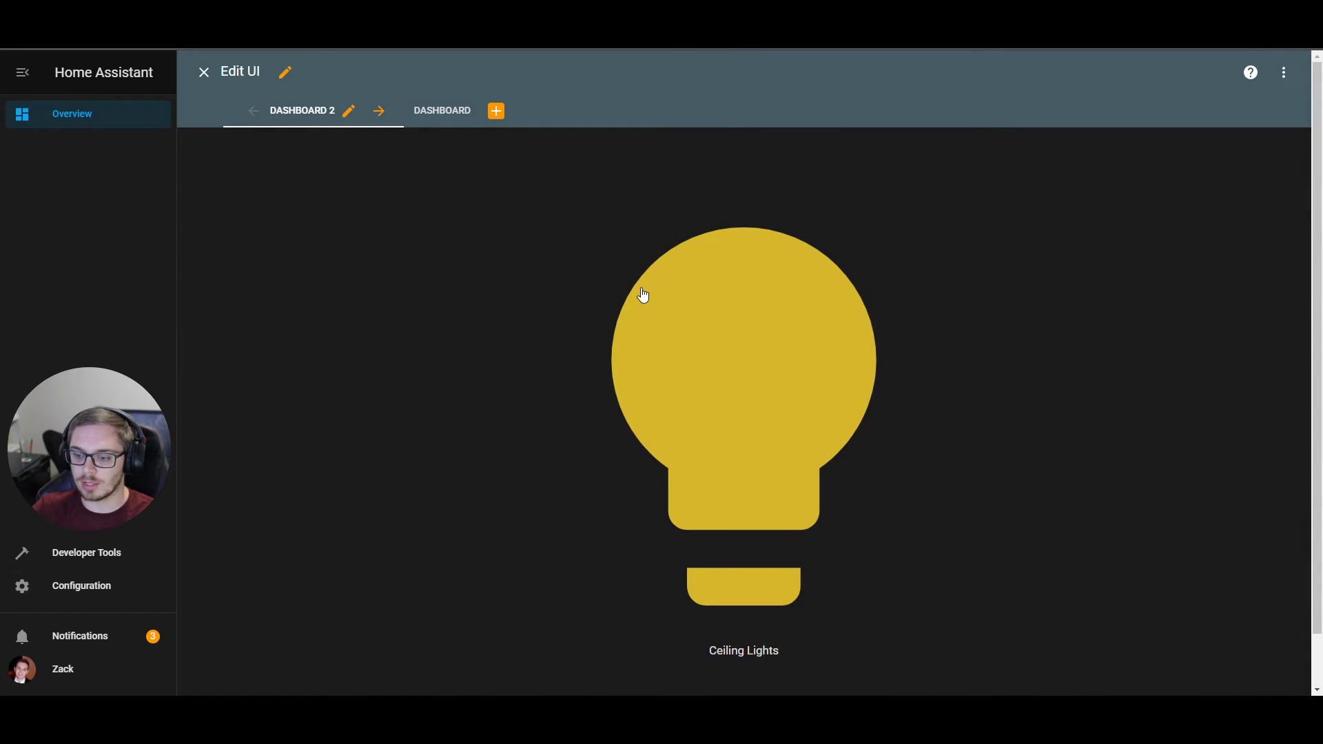
left_click(642, 294)
left_click(642, 295)
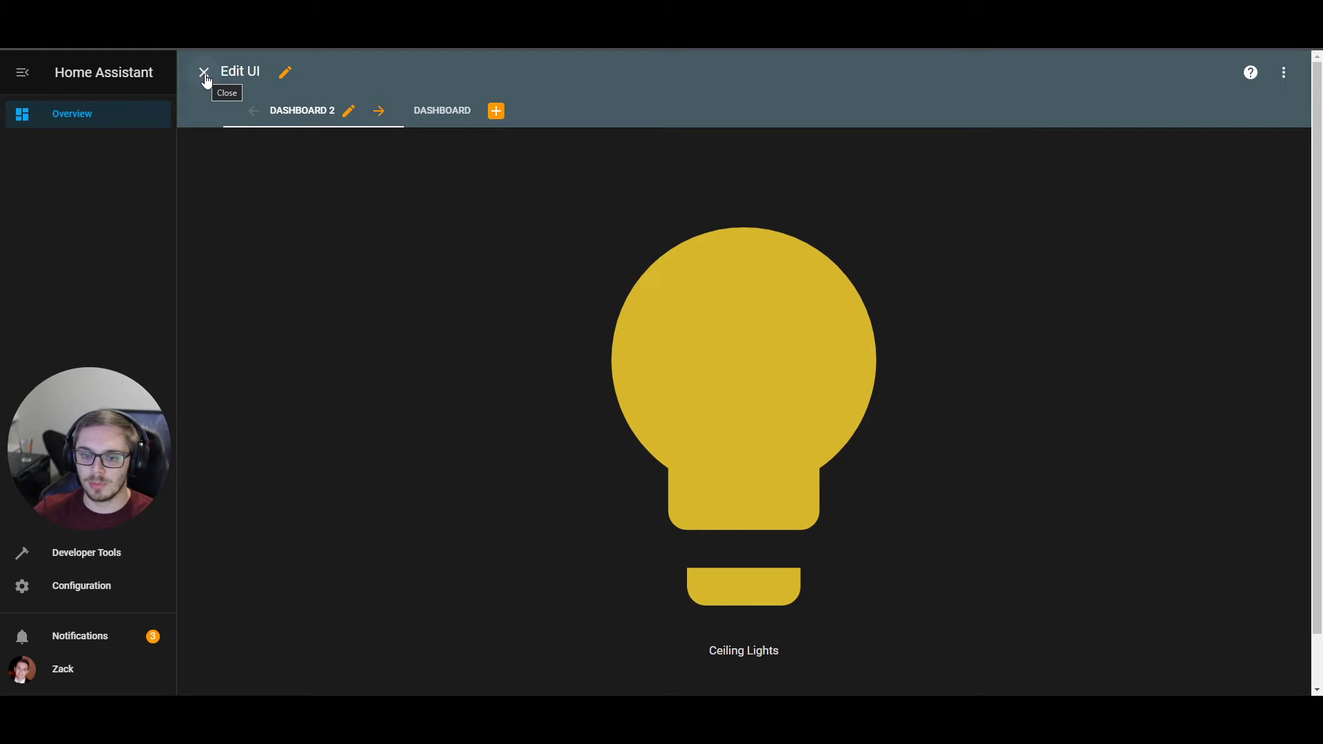
left_click(431, 110)
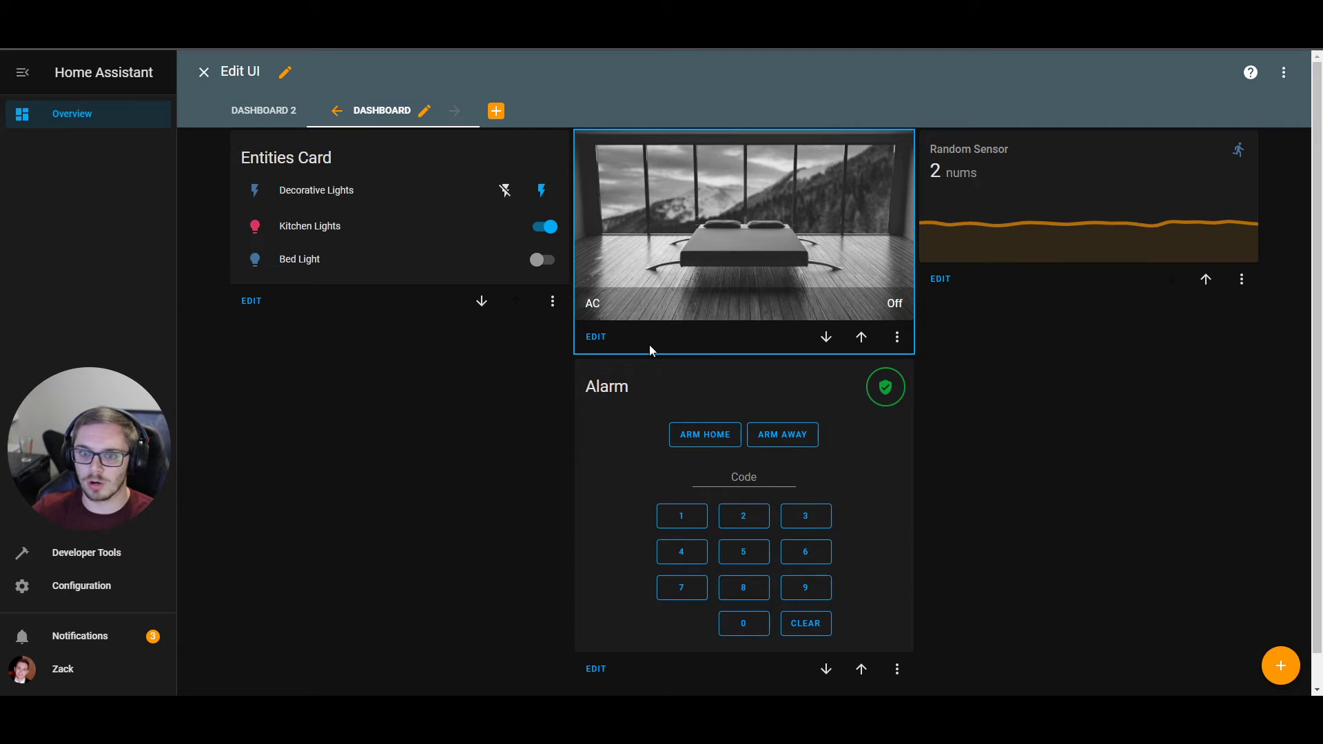
left_click(424, 122)
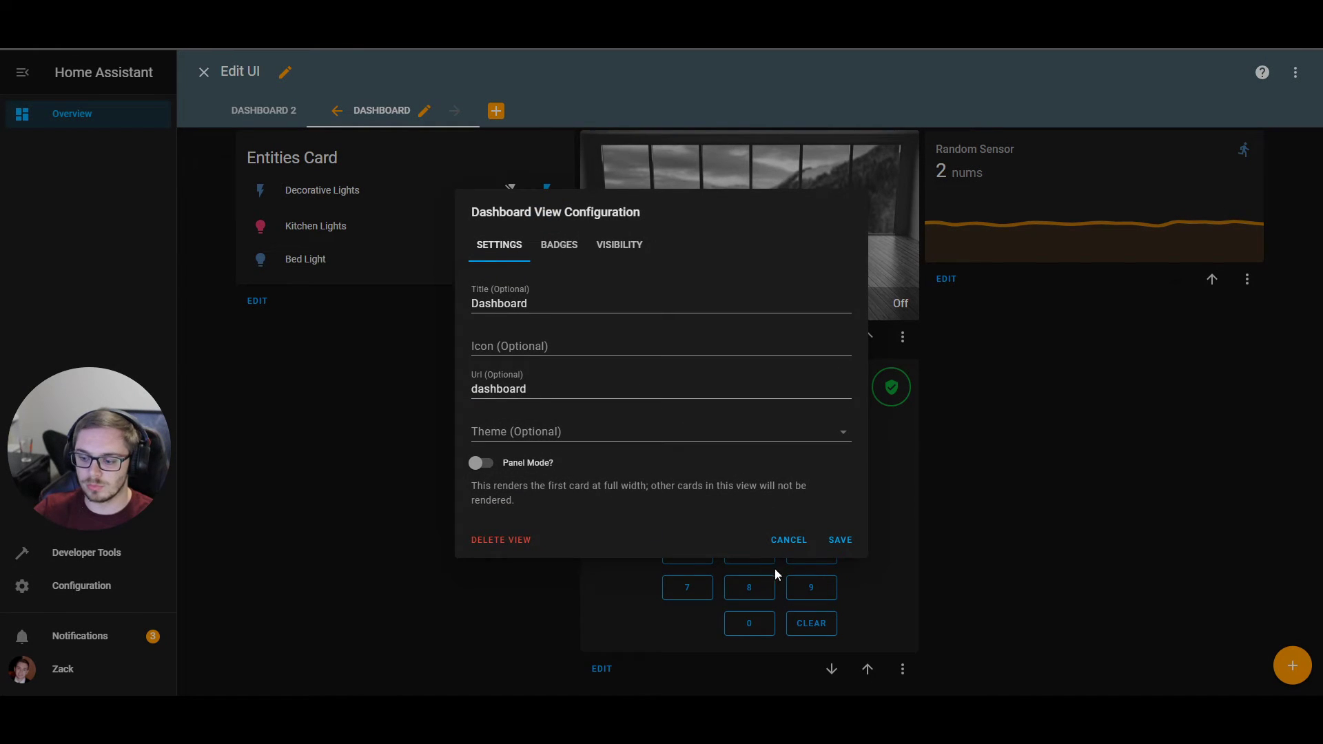
left_click(785, 537)
- Delete the Dashboard 2 view together with the card it contains, reading the deletion warning before confirming
left_click(264, 110)
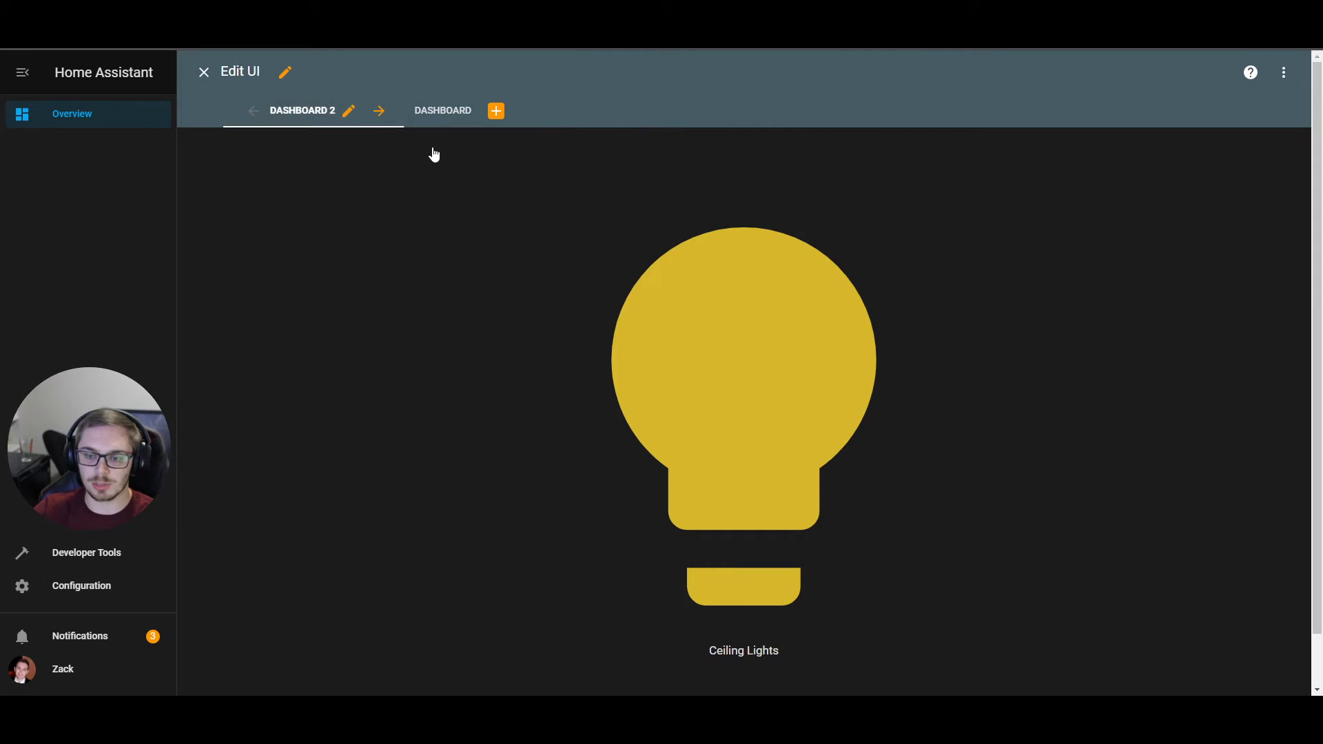
left_click(347, 112)
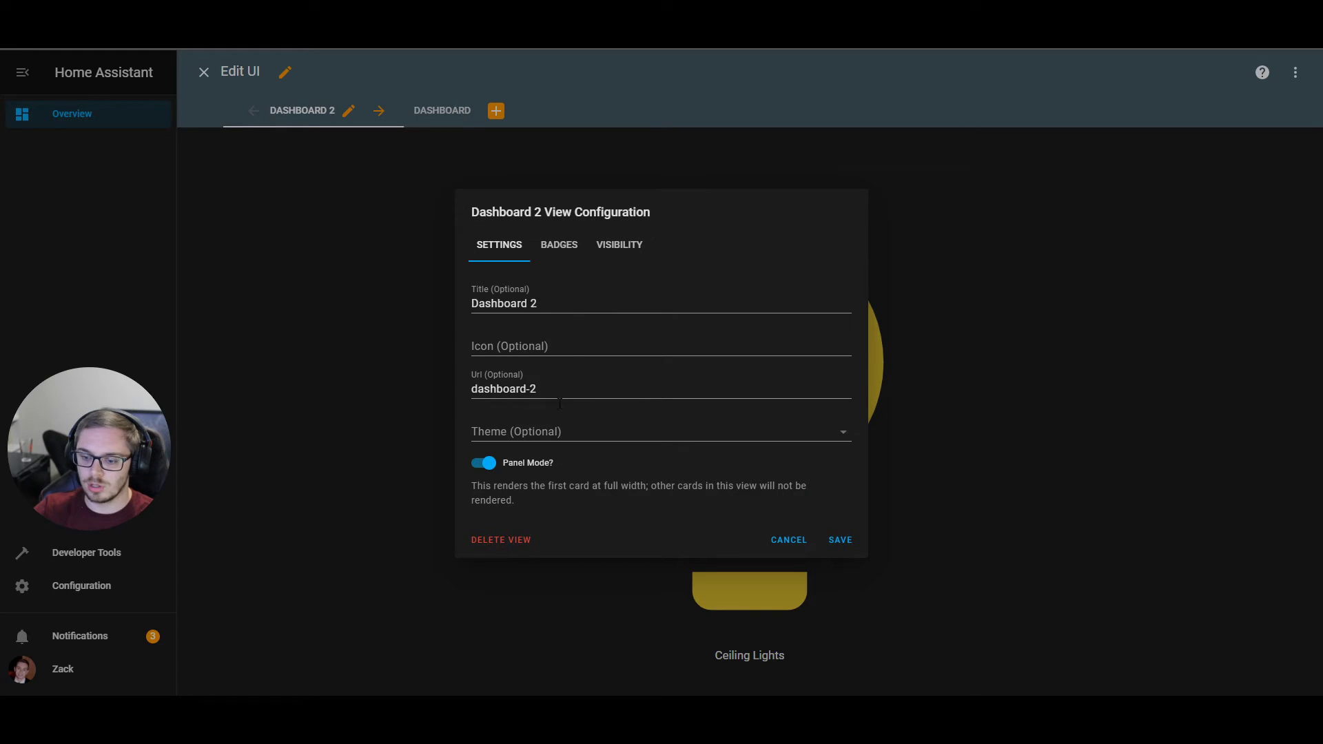
left_click(502, 545)
left_click_drag(468, 319, 675, 334)
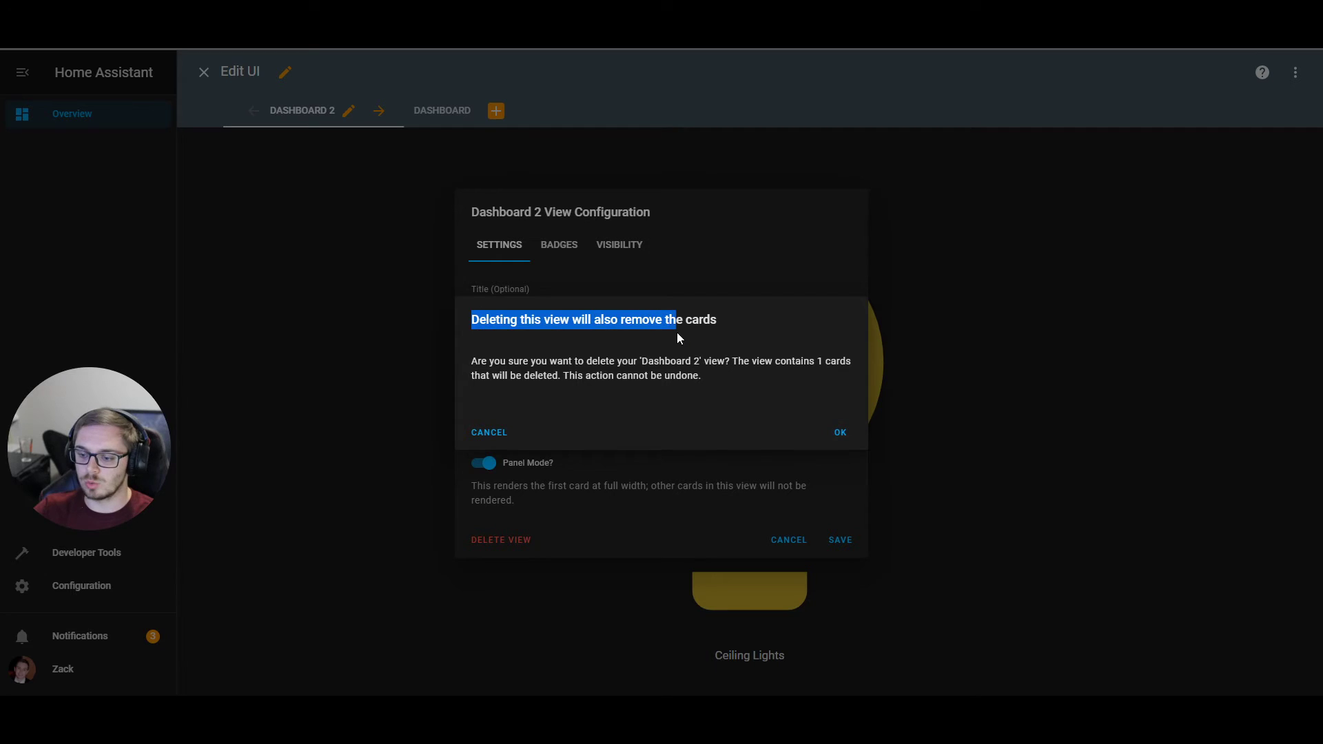
left_click(499, 365)
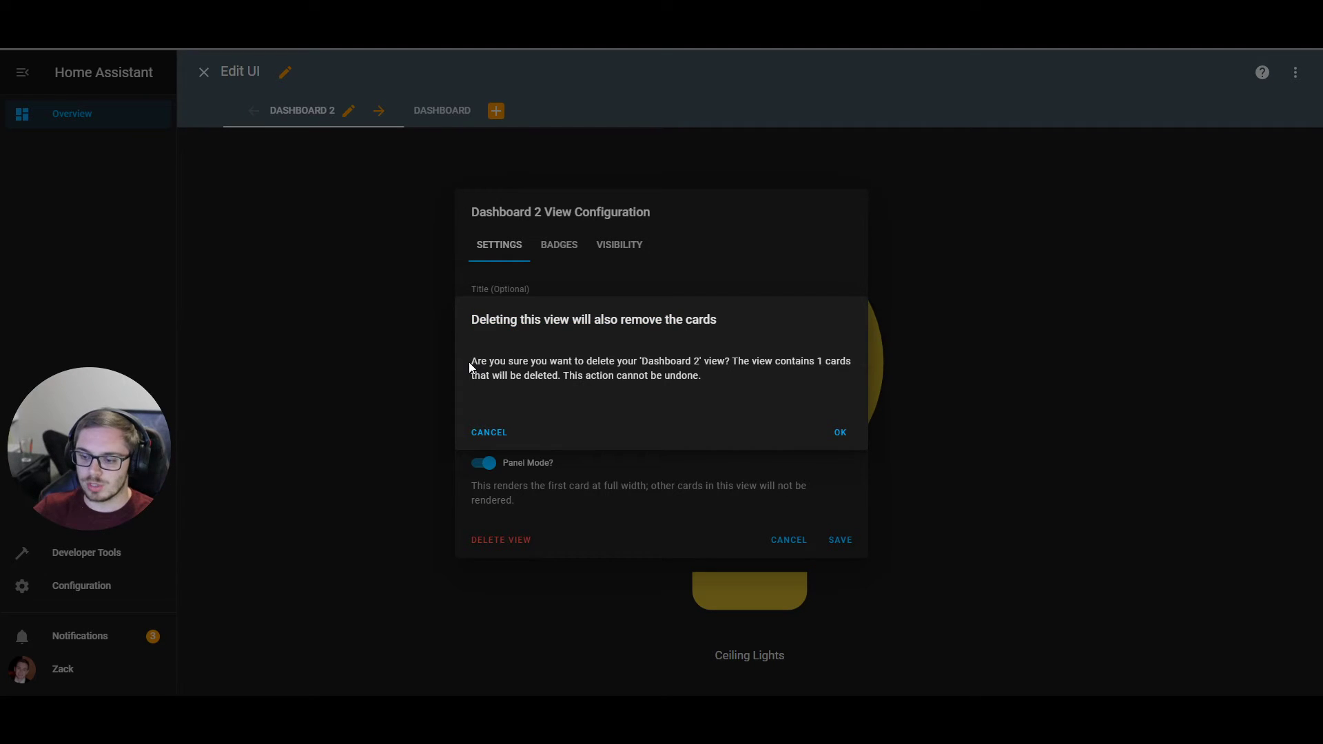
left_click_drag(471, 366, 670, 365)
left_click(672, 366)
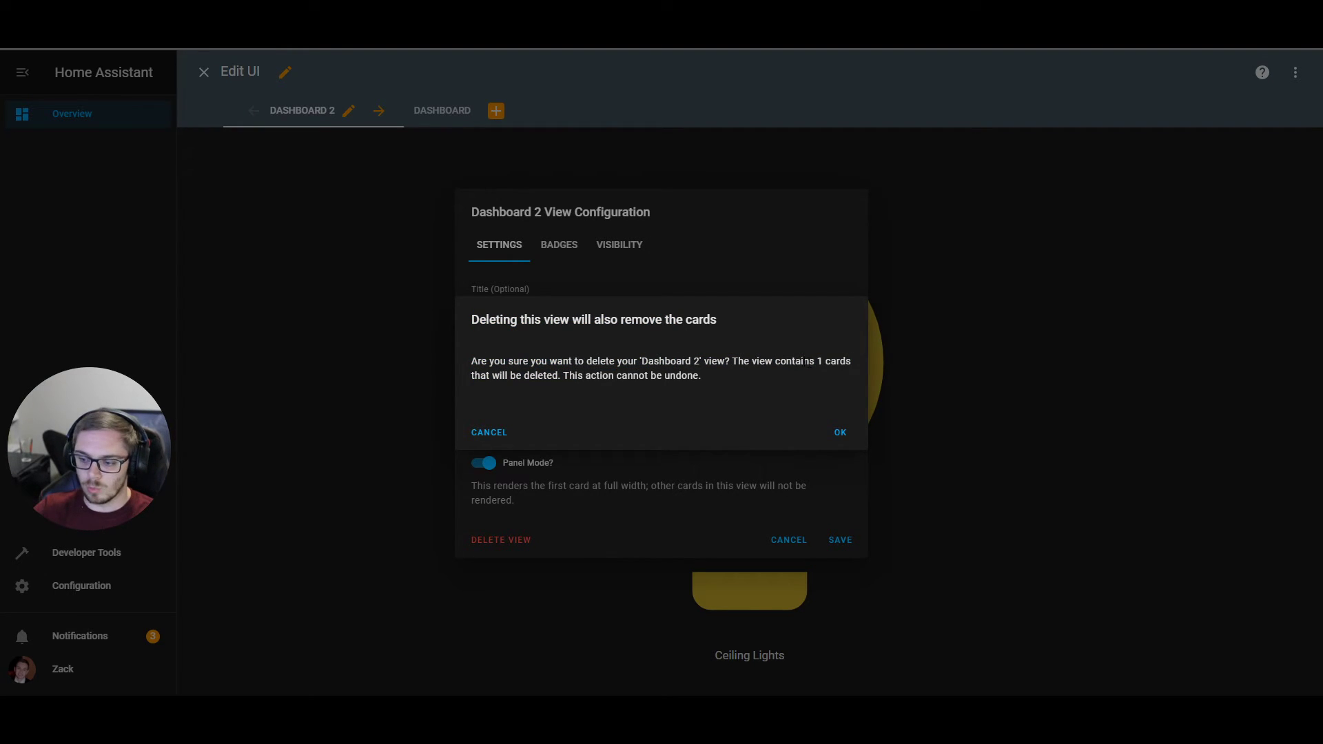
left_click_drag(792, 363, 853, 366)
left_click_drag(490, 376, 562, 375)
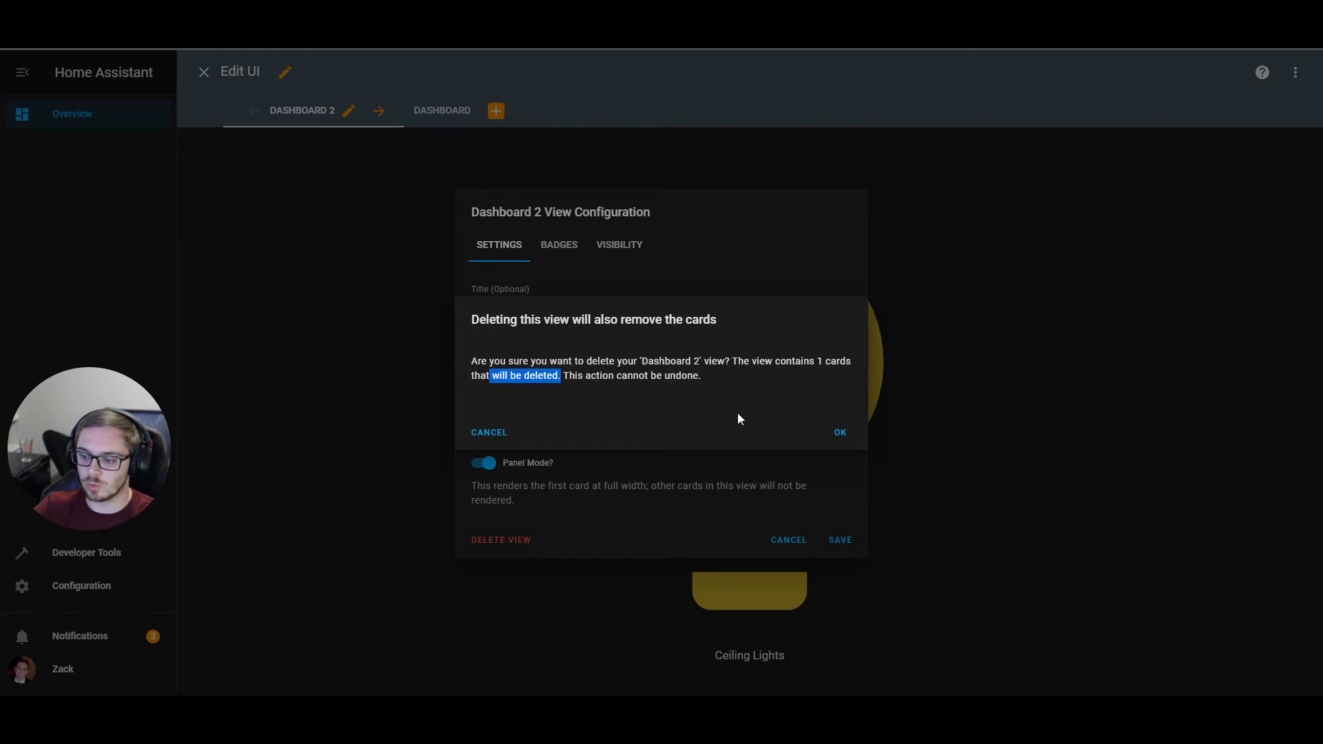
left_click(834, 433)
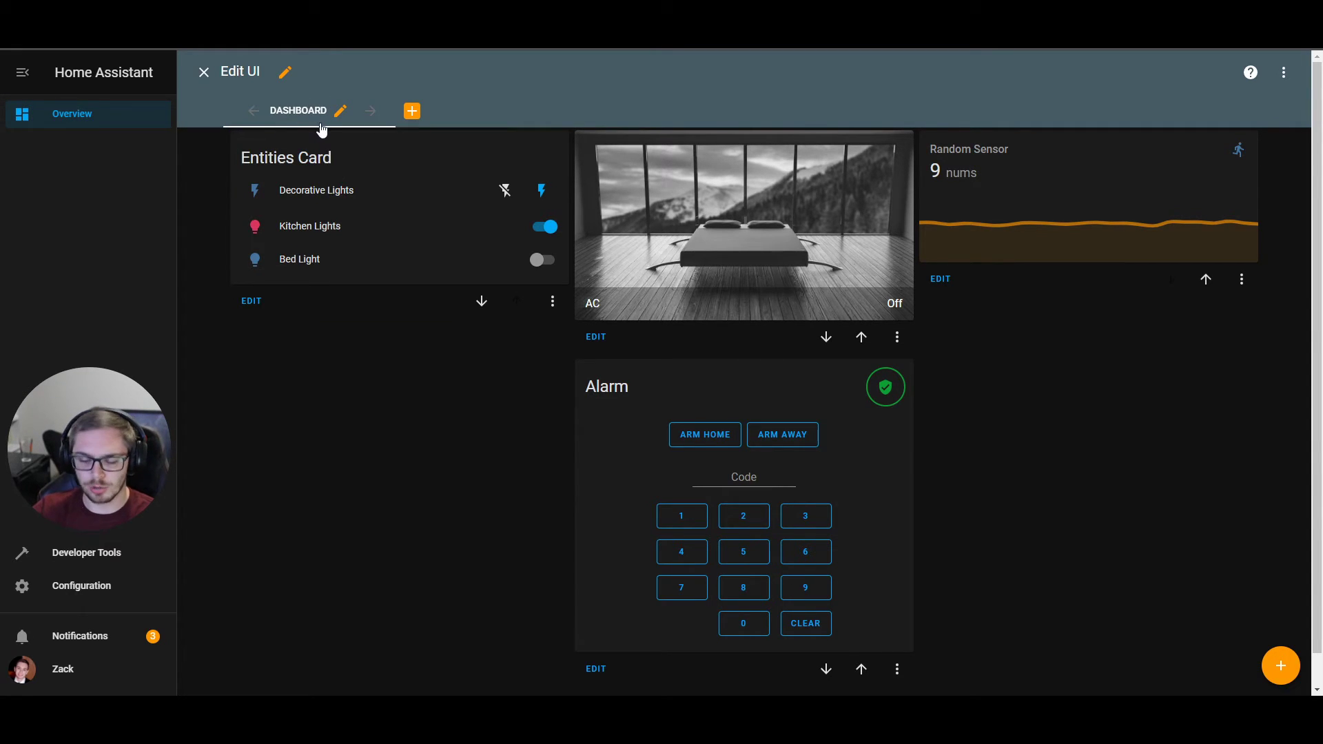
- Rename the Dashboard view to "View" and save its configuration
left_click(340, 111)
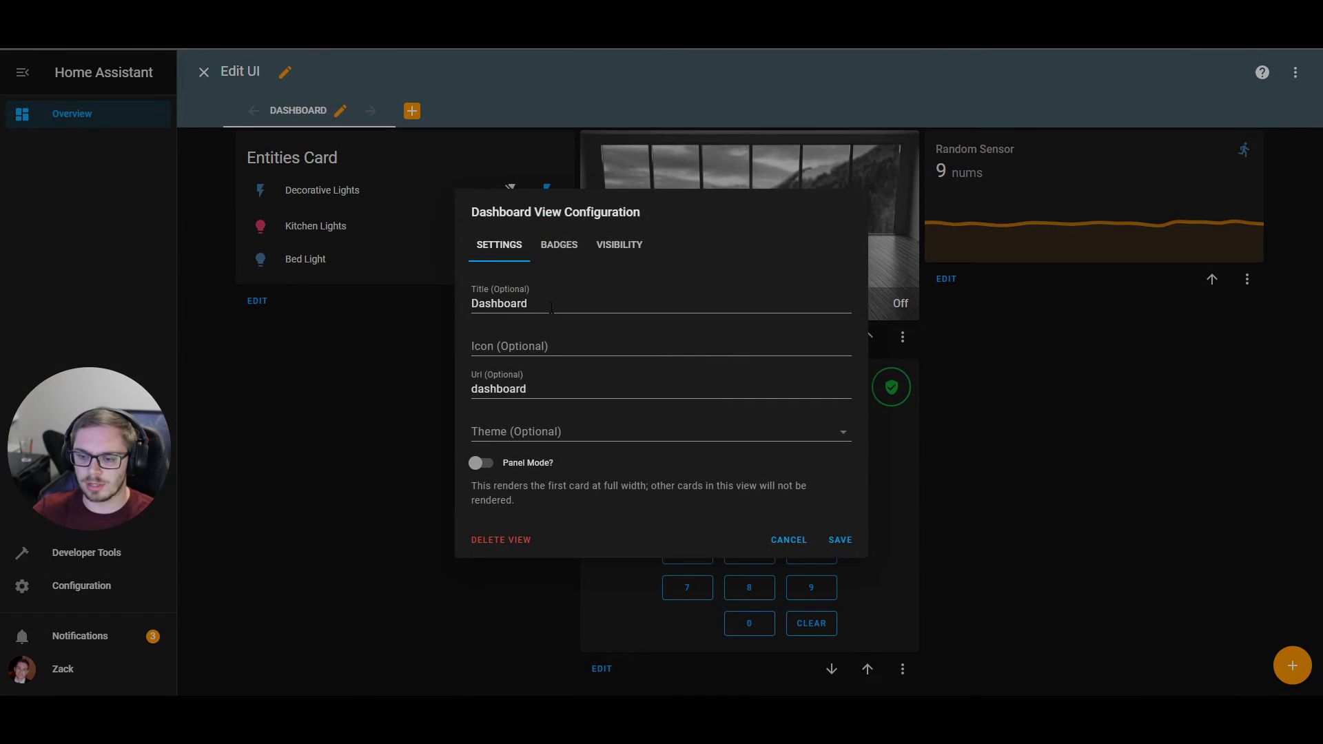
double_click(551, 308)
type("View")
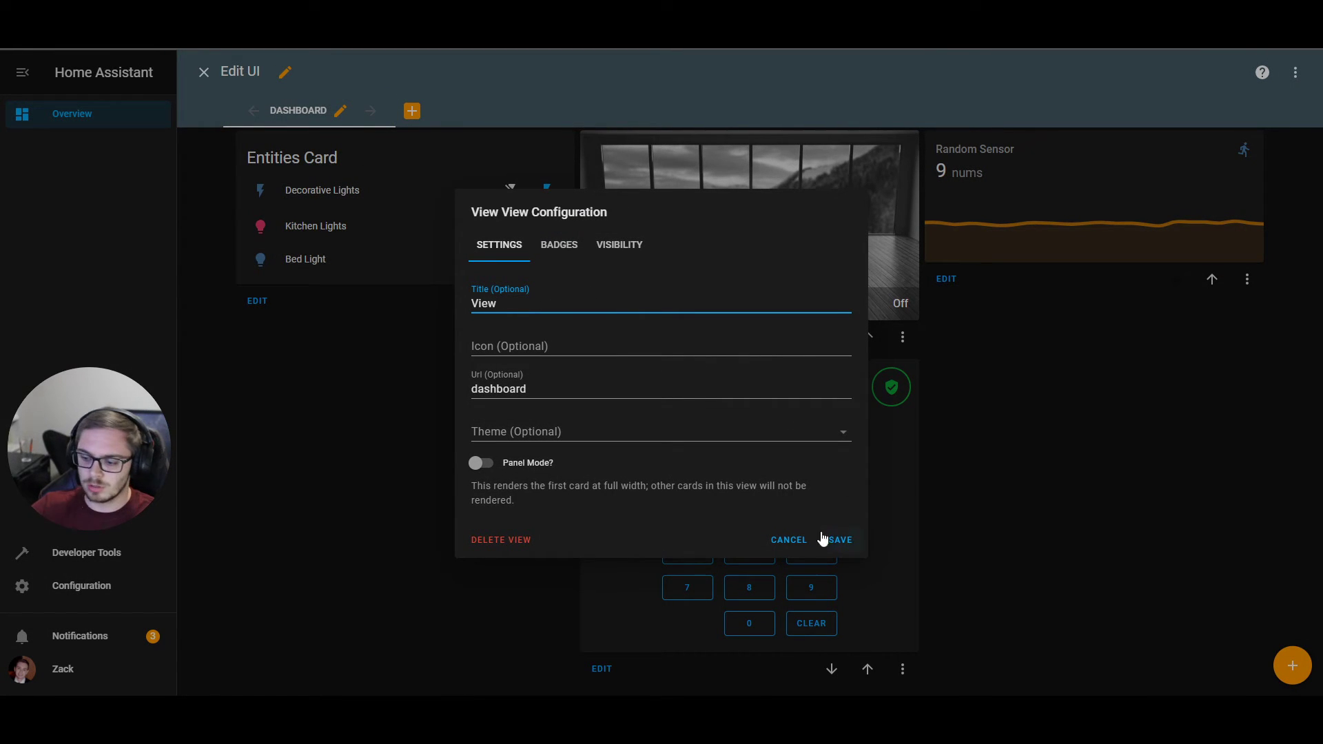
left_click(842, 541)
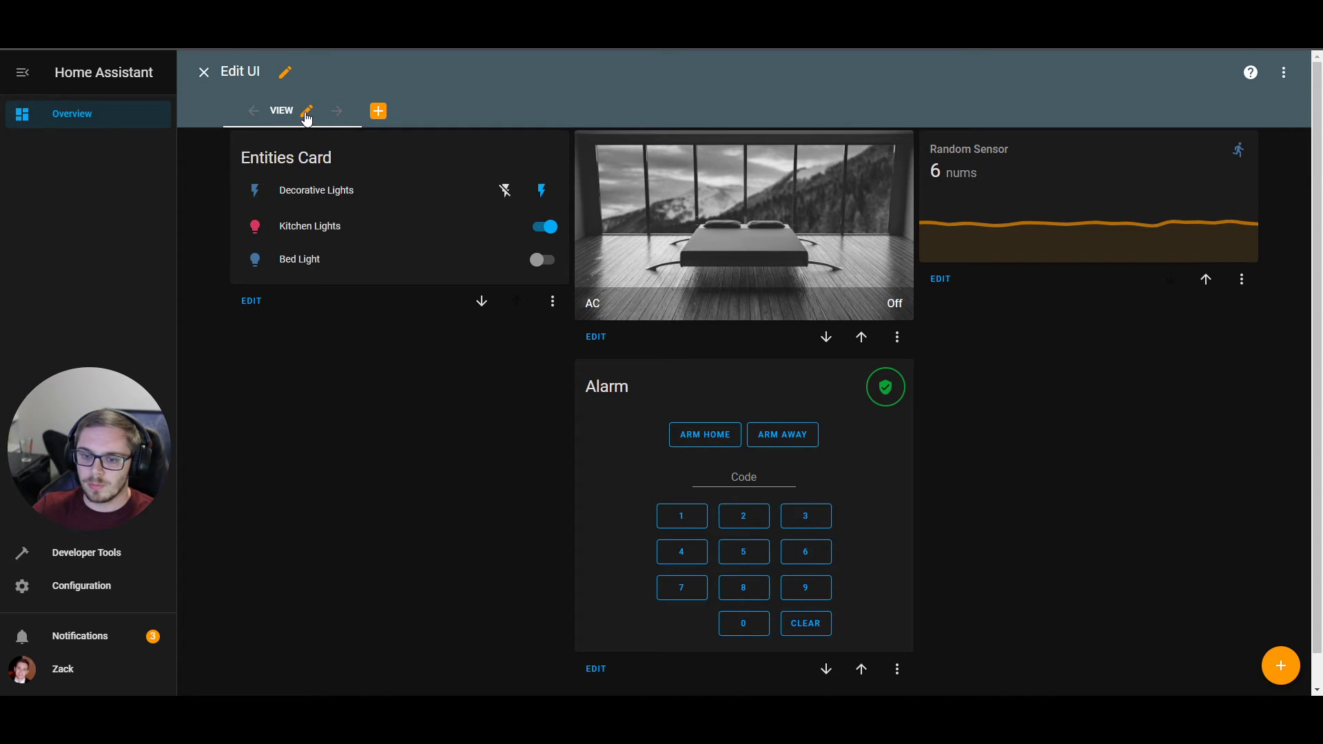
- Add the Brightness sensor (sensor.bright) as a badge on the view and save it
left_click(306, 110)
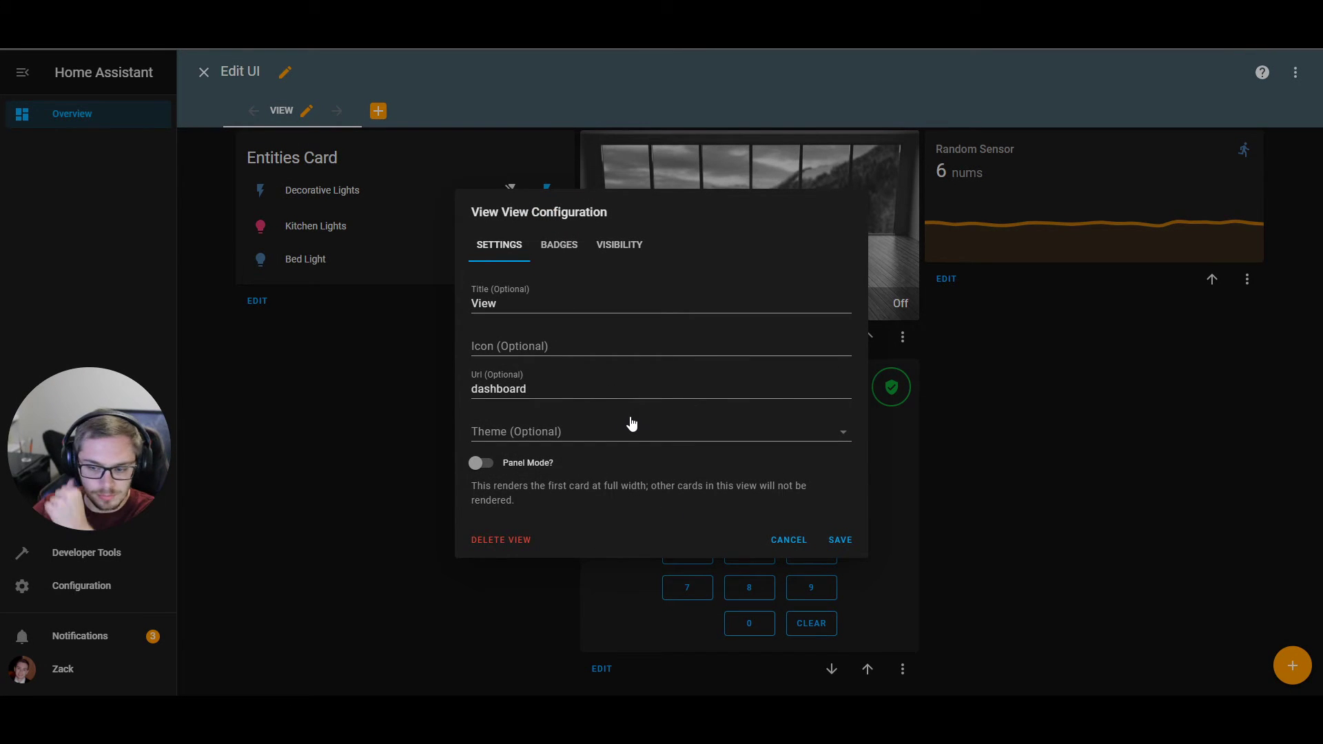
left_click(560, 252)
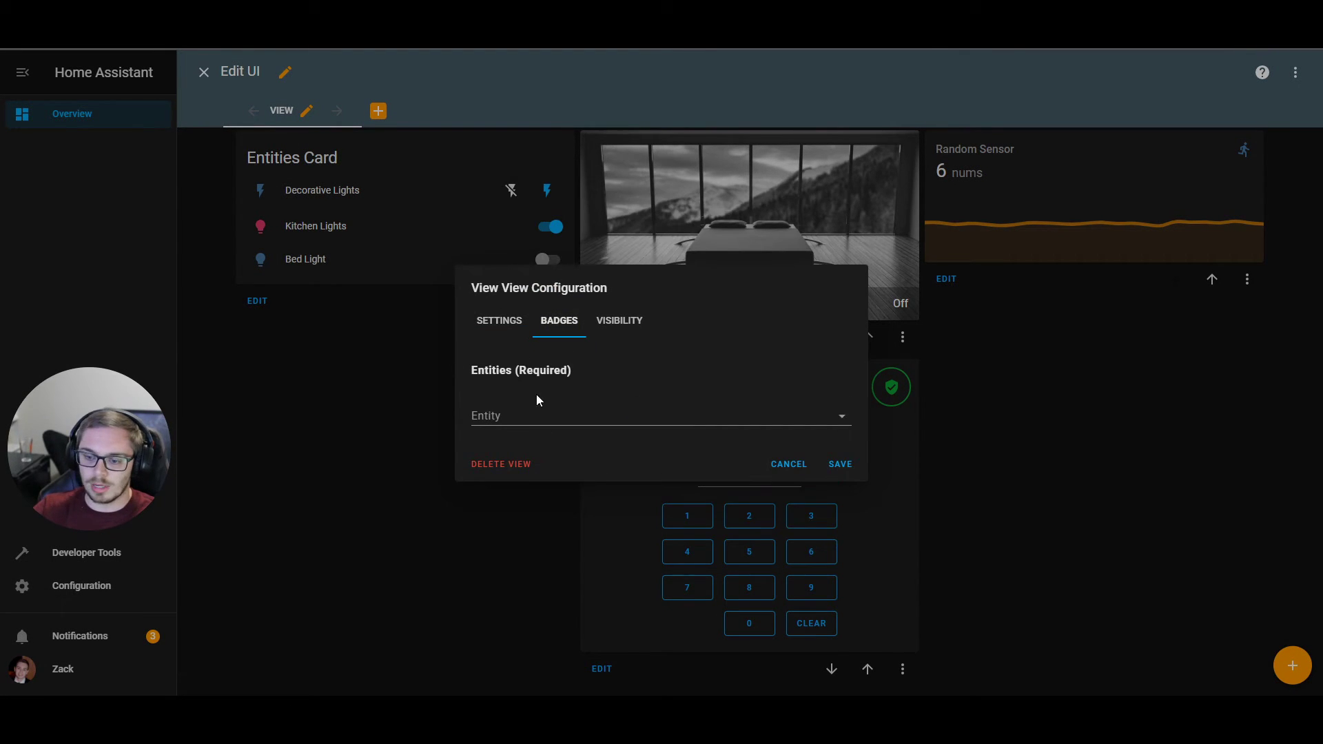
left_click(550, 414)
type("sens")
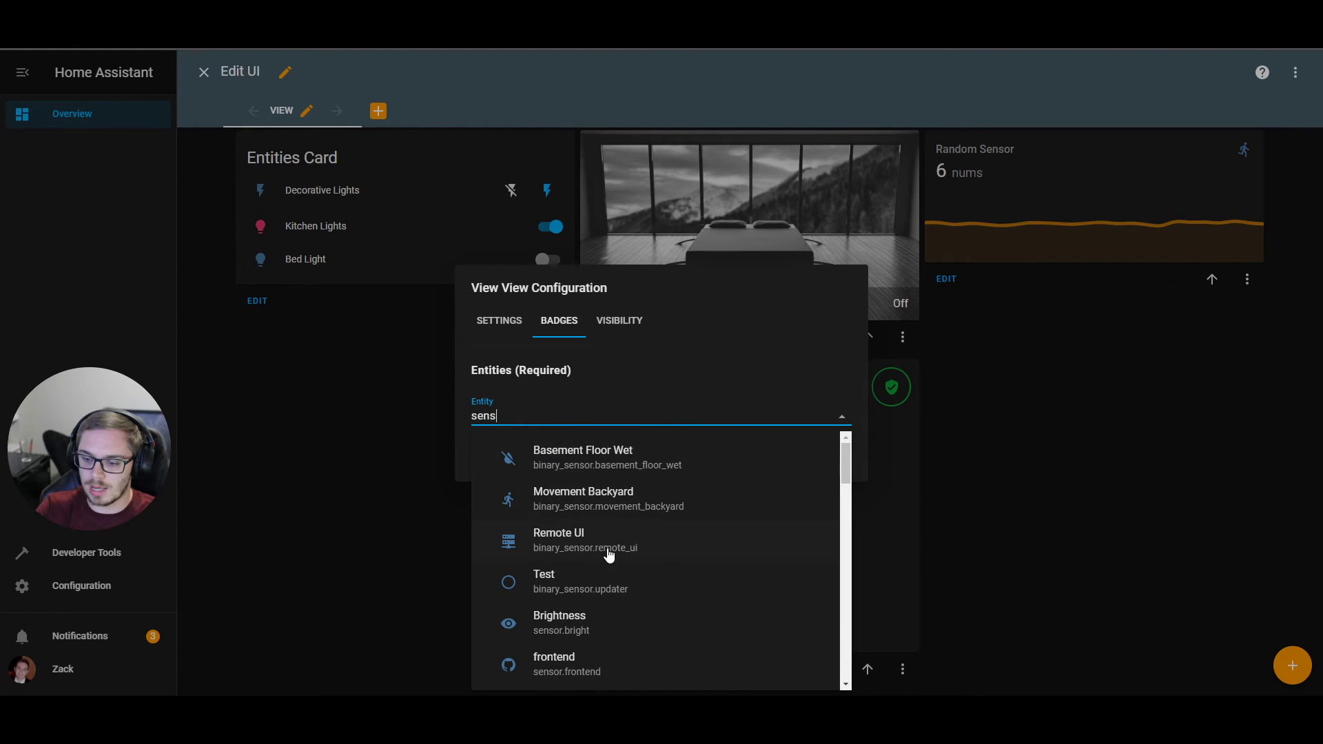
scroll(610, 551, "down", 2)
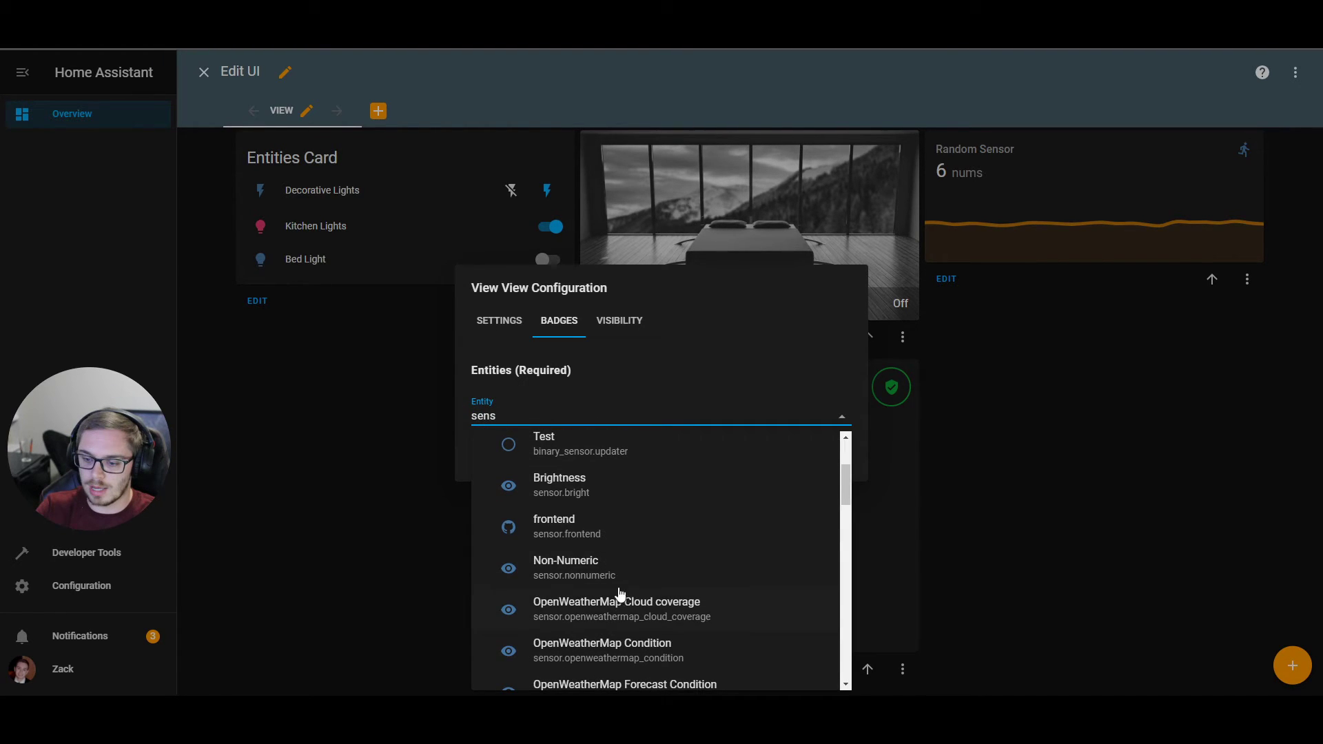
left_click(620, 505)
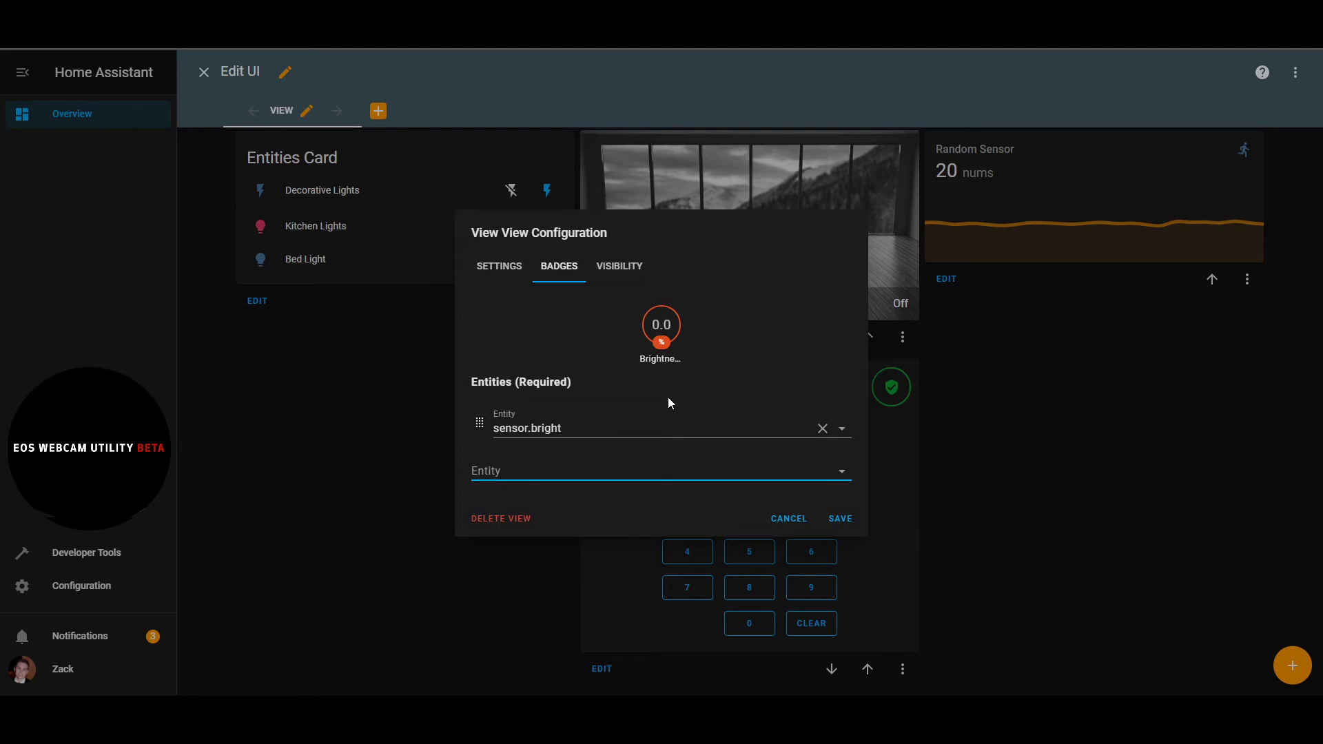
left_click(841, 521)
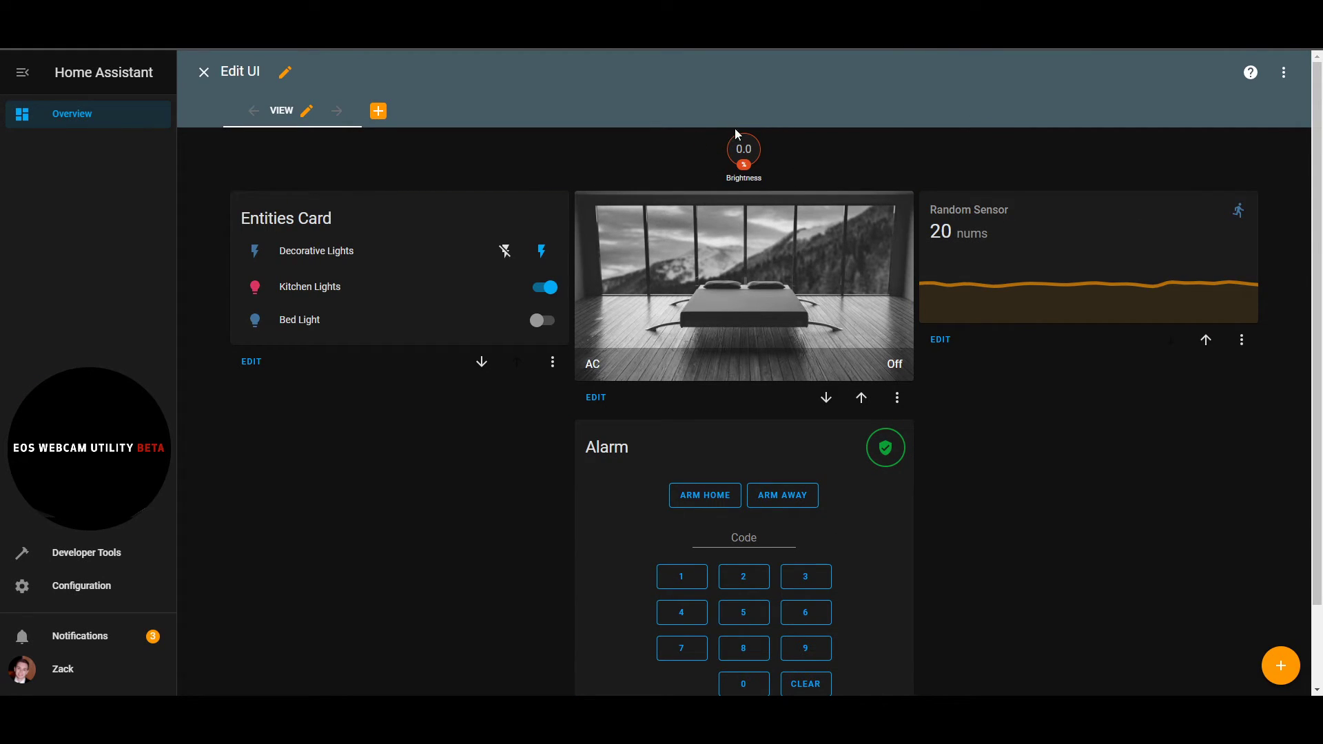
- Toggle whether the test user can see this view in the navigation, and save the view's visibility settings
left_click(304, 116)
left_click(623, 255)
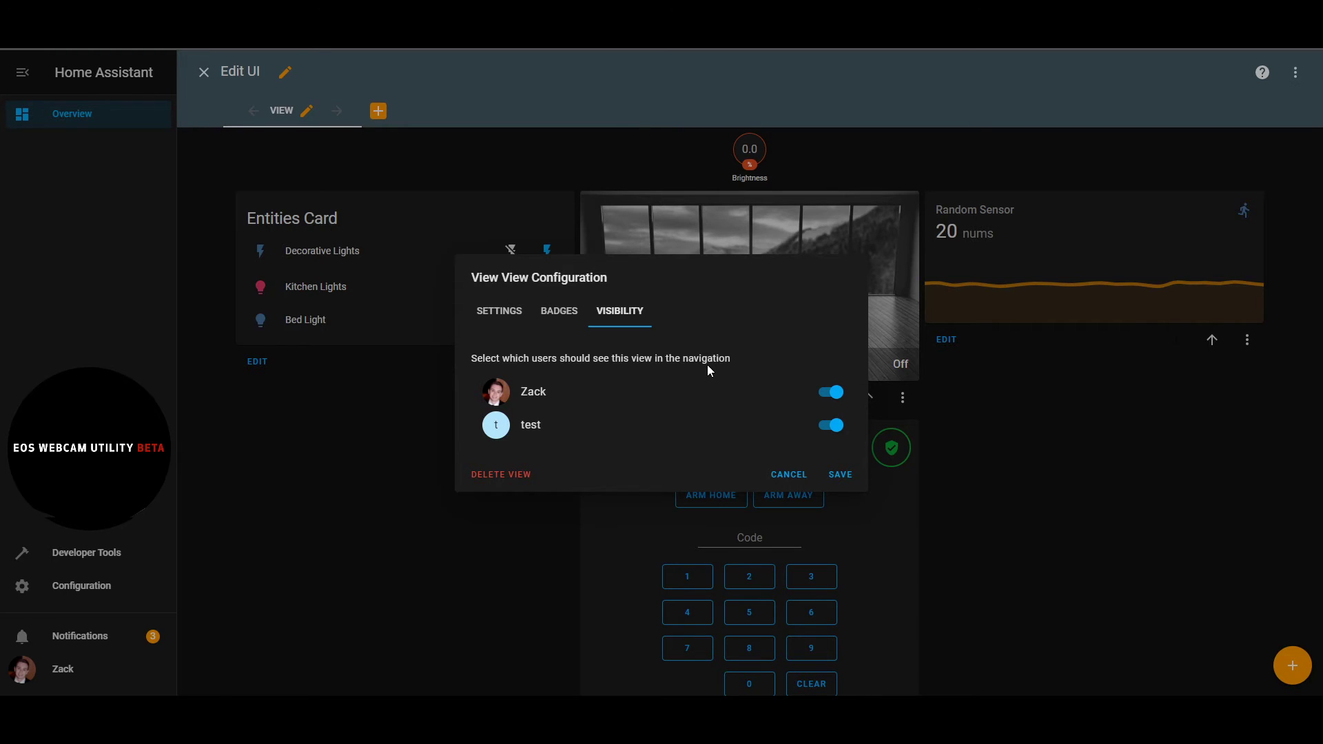
left_click_drag(472, 359, 713, 376)
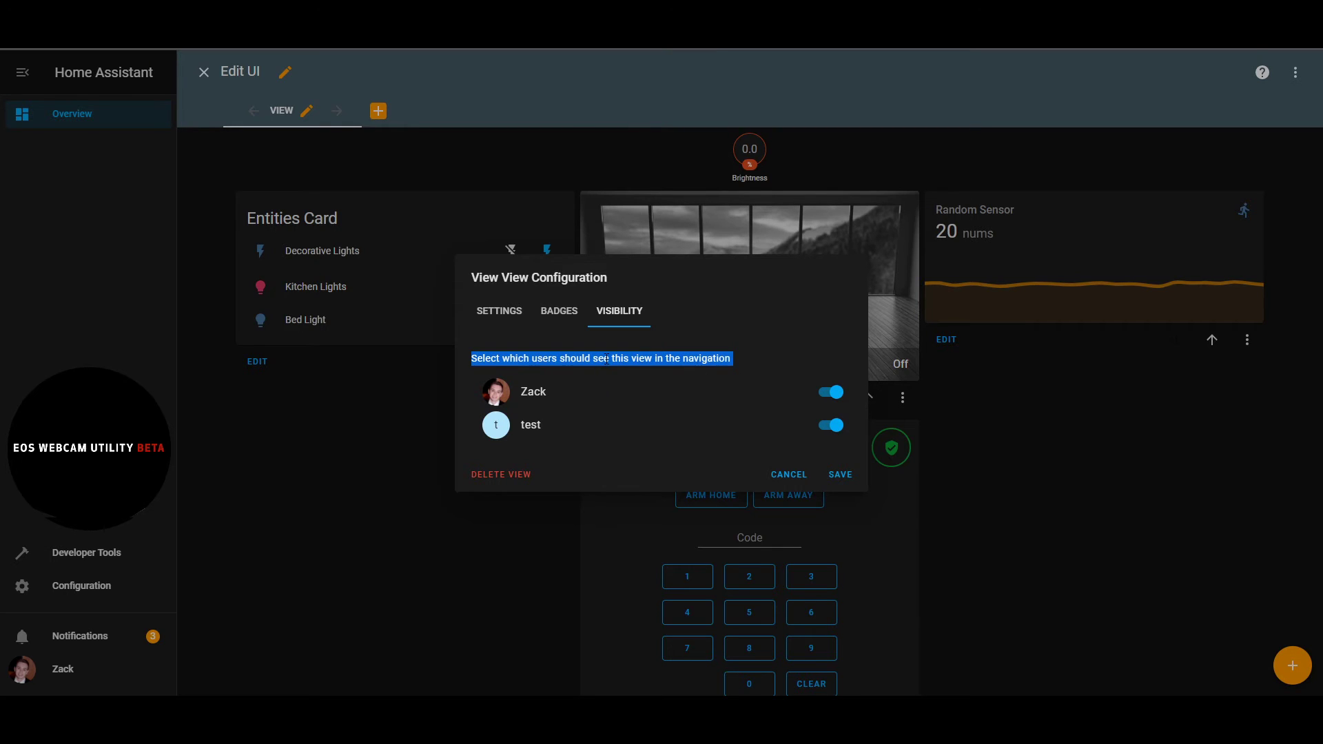
left_click(642, 359)
left_click_drag(472, 358, 745, 362)
left_click(676, 366)
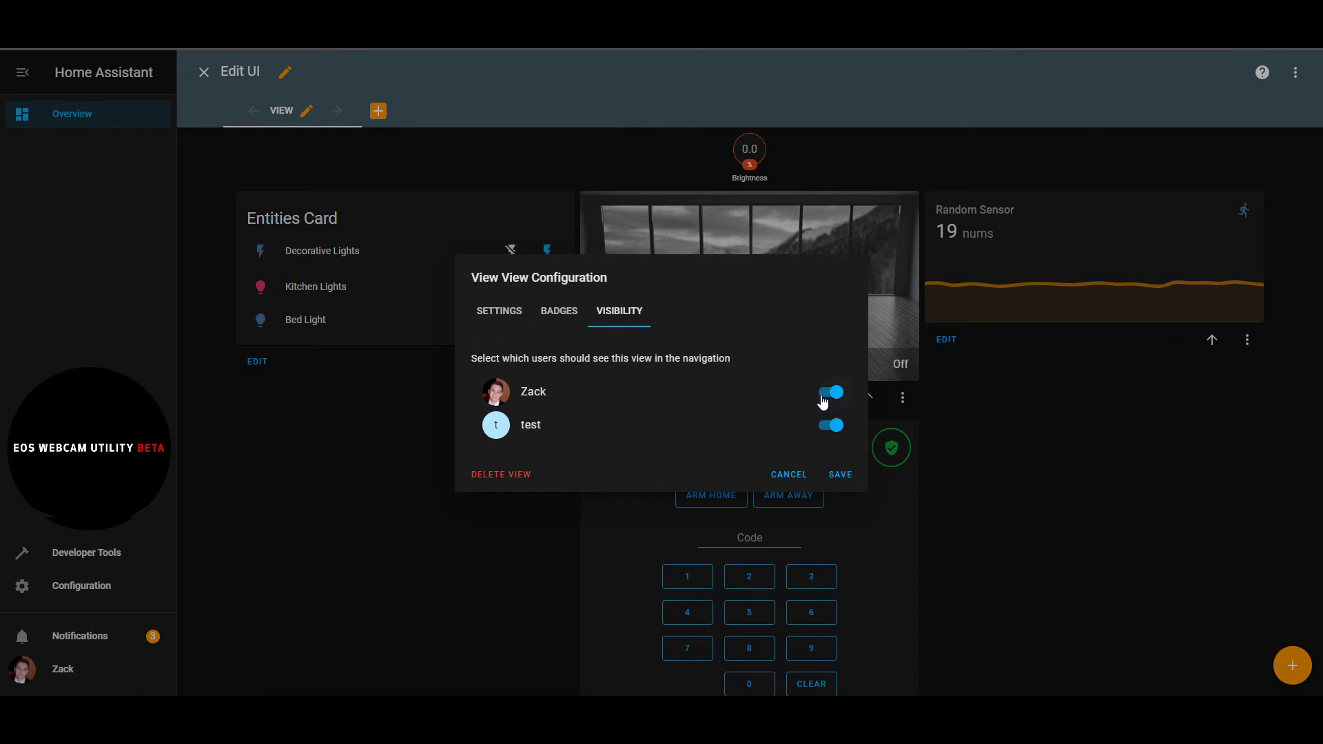
left_click(840, 434)
left_click(827, 427)
left_click(831, 431)
left_click(850, 481)
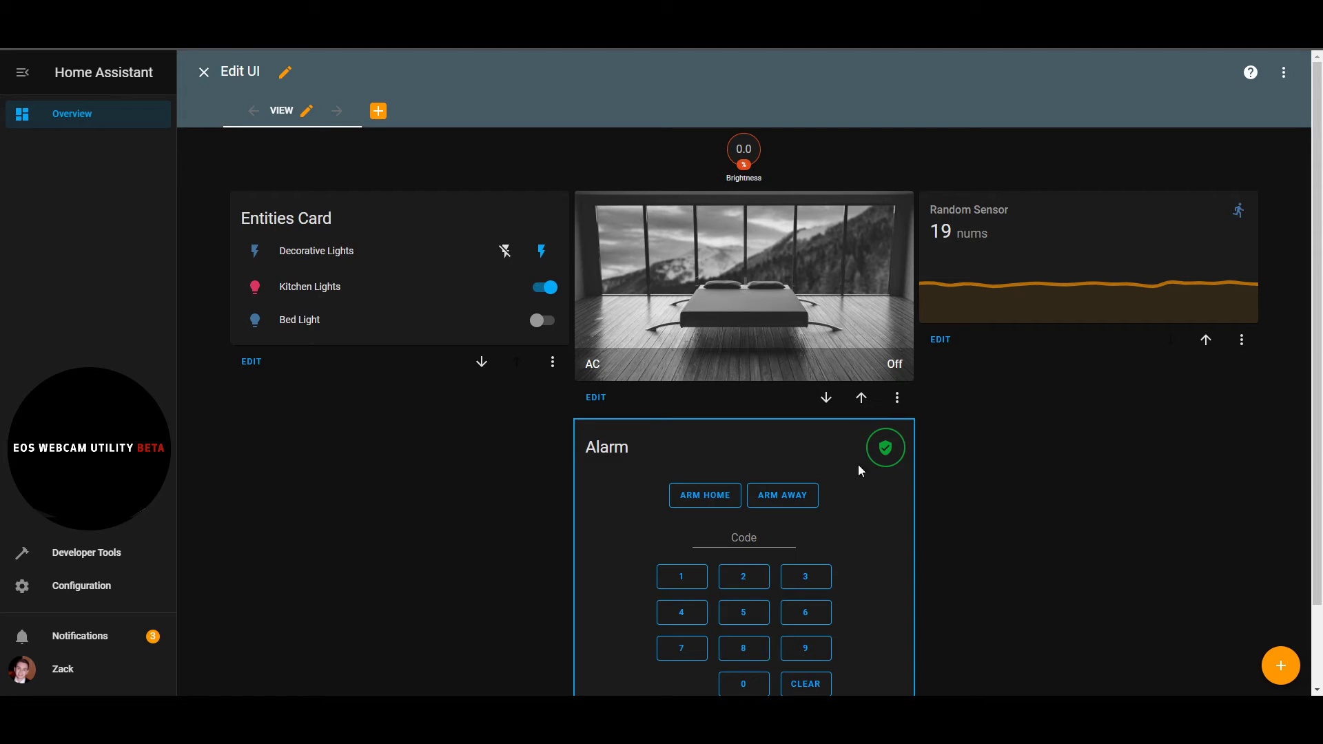
- Review the view's general settings, badges and visibility options, and close its configuration without saving
left_click(306, 116)
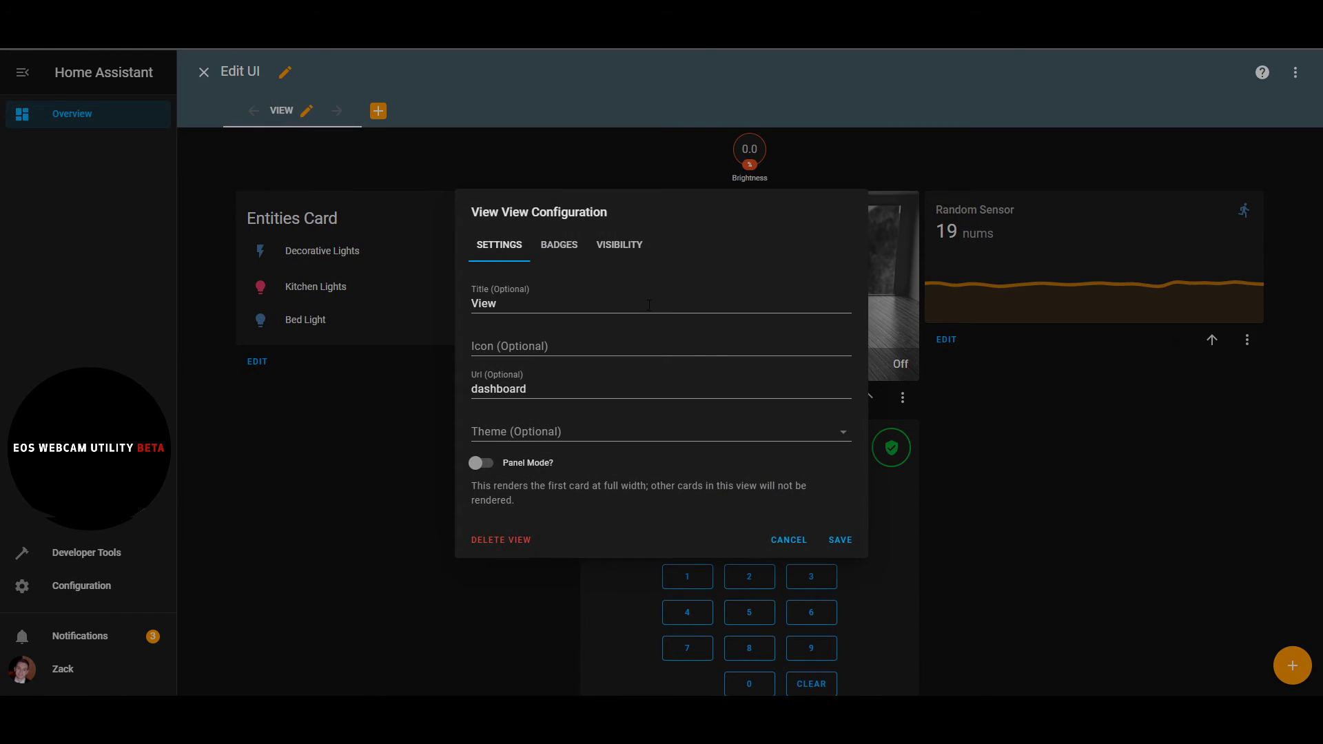
left_click(580, 251)
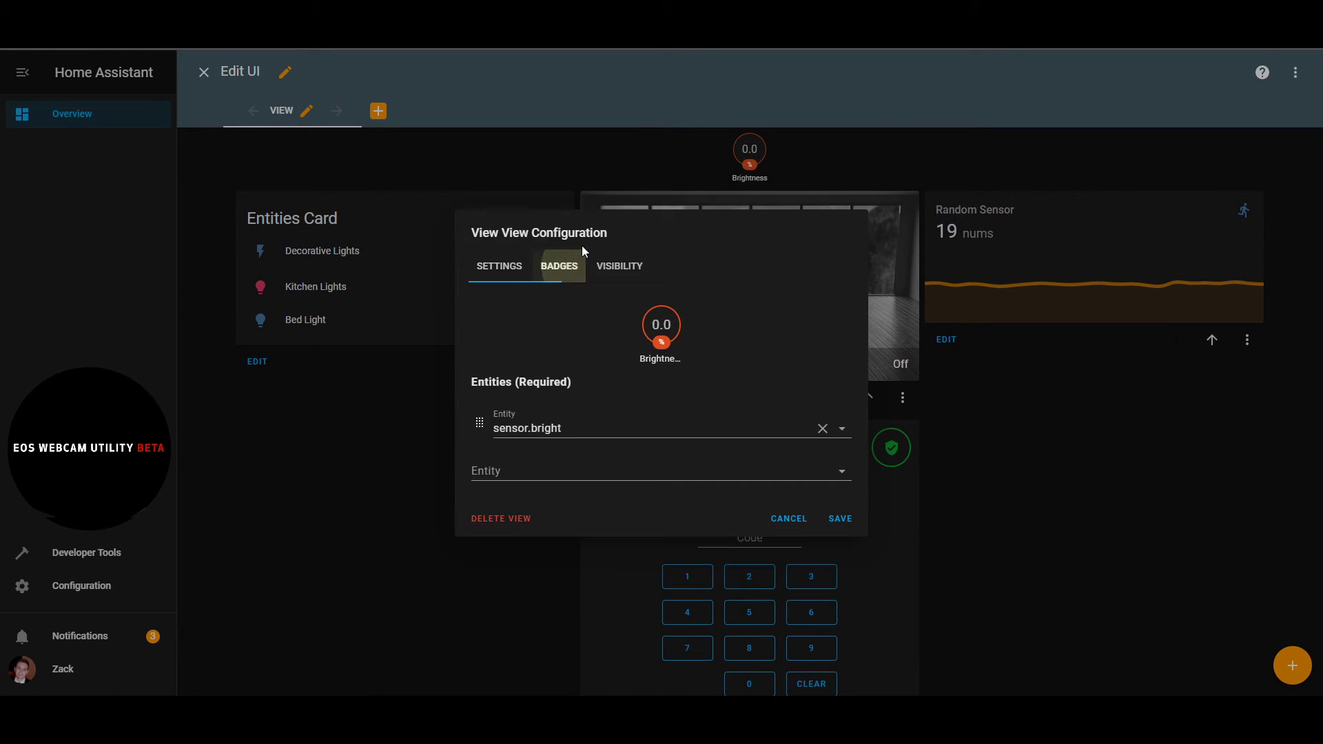
left_click(622, 270)
left_click(482, 306)
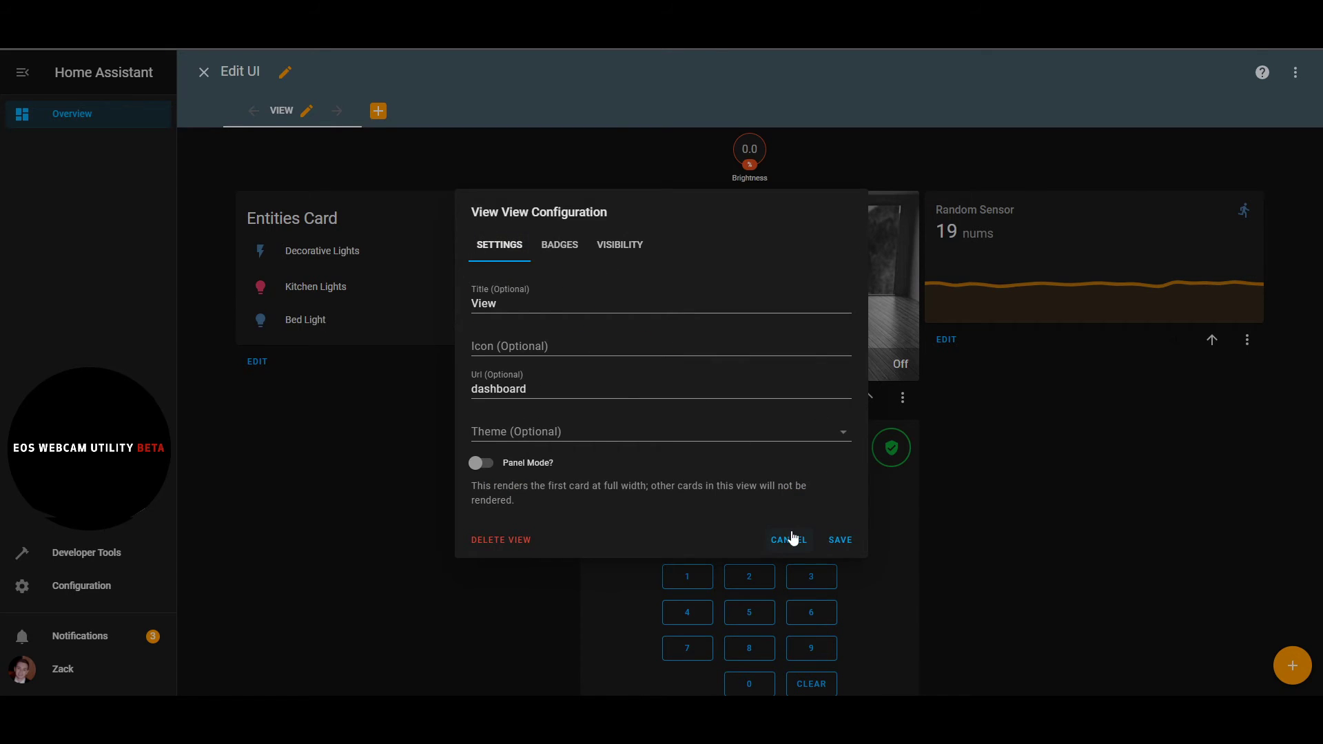
left_click(789, 538)
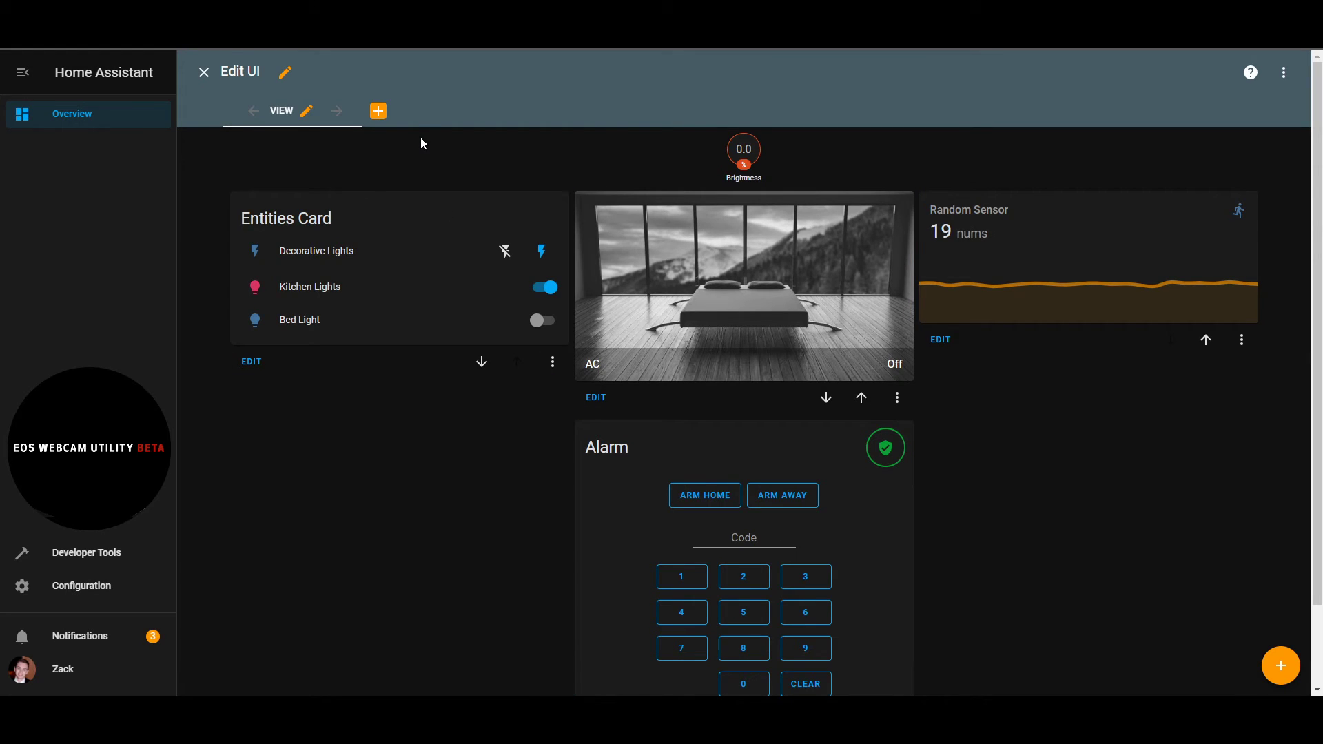
- Inspect the Lovelace UI title setting, dismiss it without changes, and leave edit mode to view the dashboard header
left_click(286, 74)
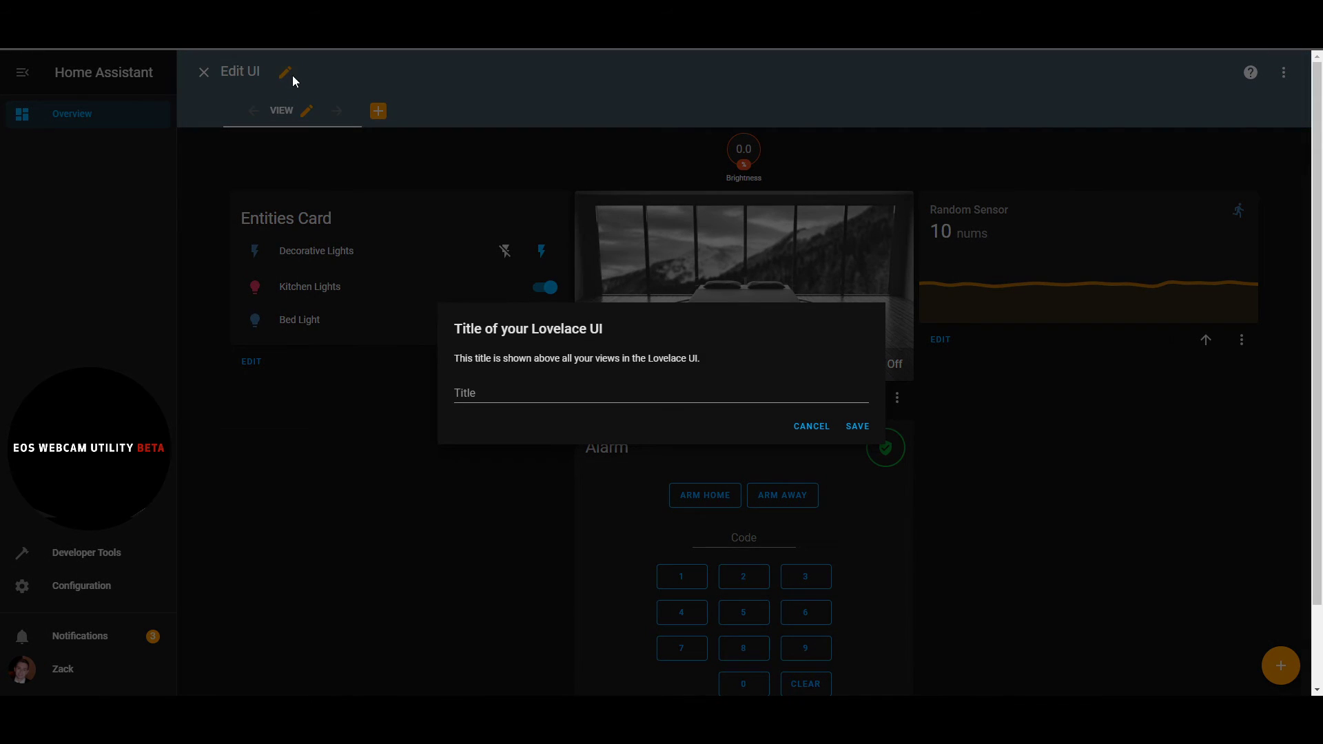
left_click_drag(462, 329, 615, 336)
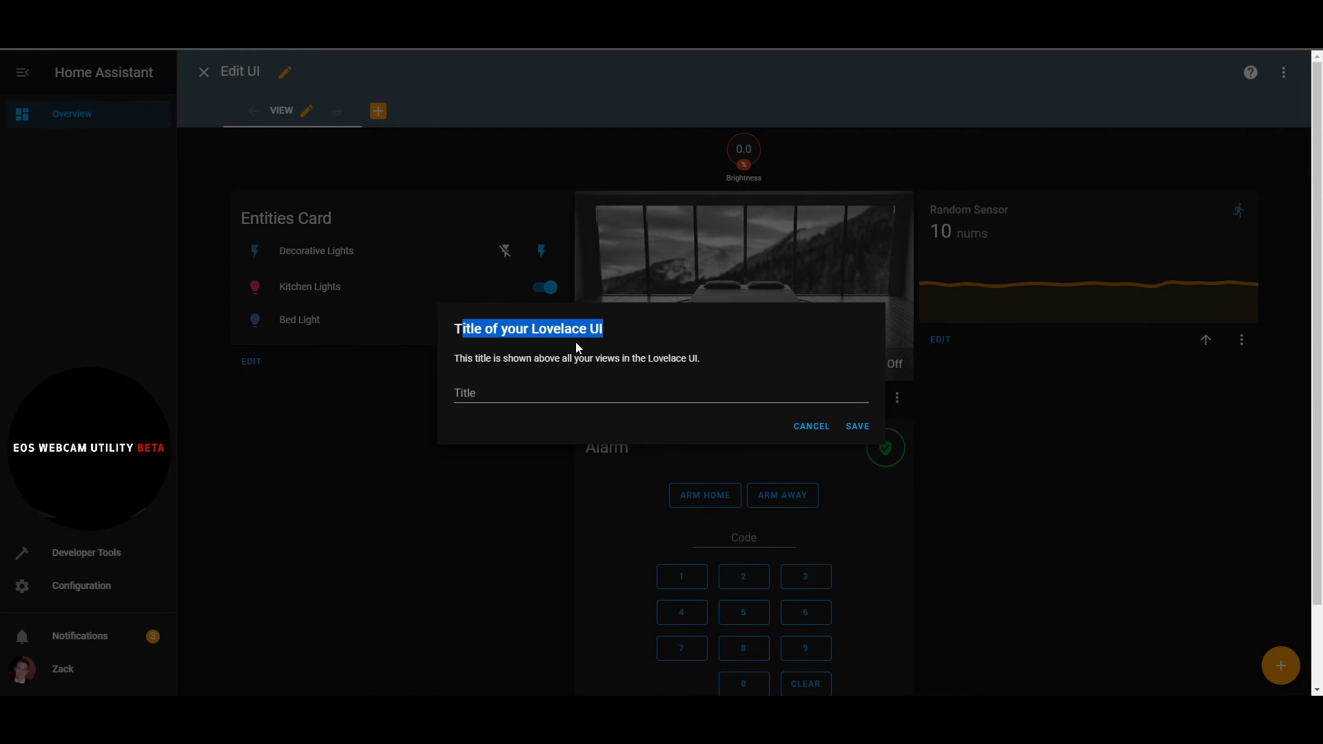
left_click(802, 450)
left_click(206, 73)
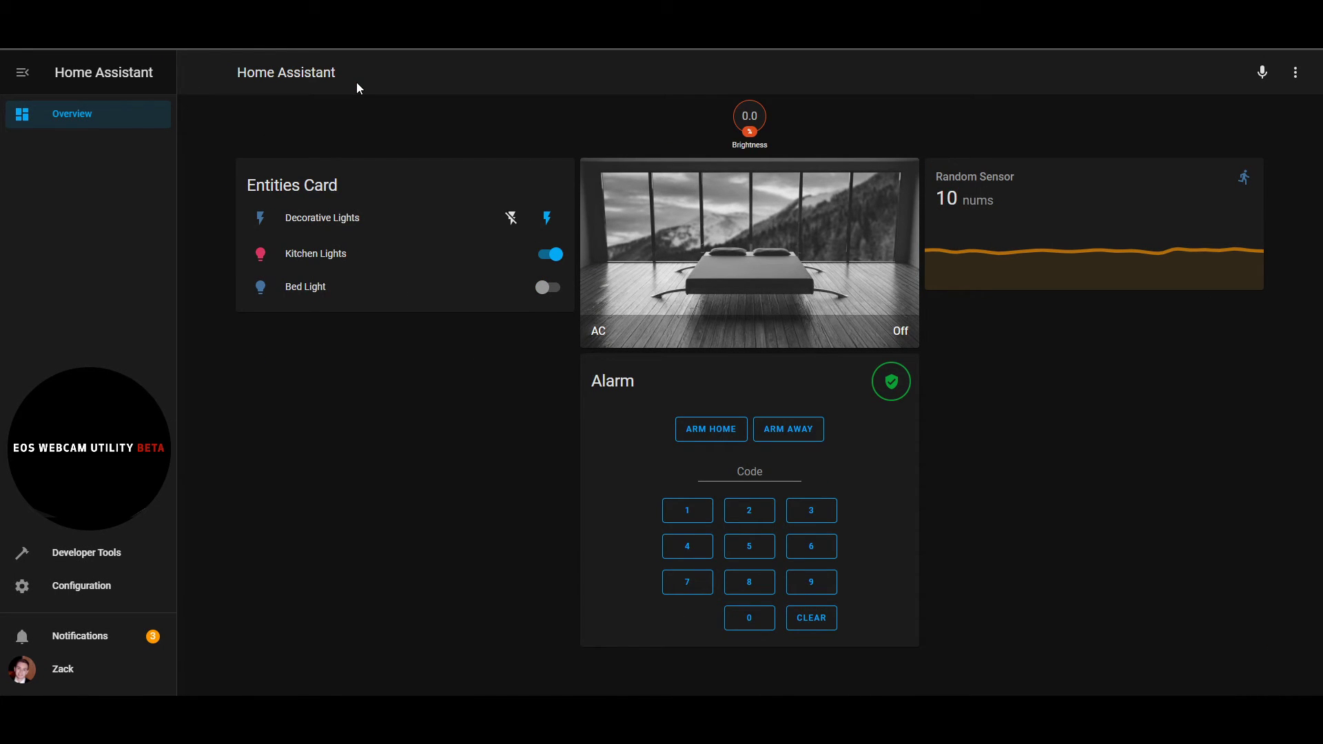
- Set the Lovelace UI title to "This is my home", save it, and leave edit mode
left_click(1295, 72)
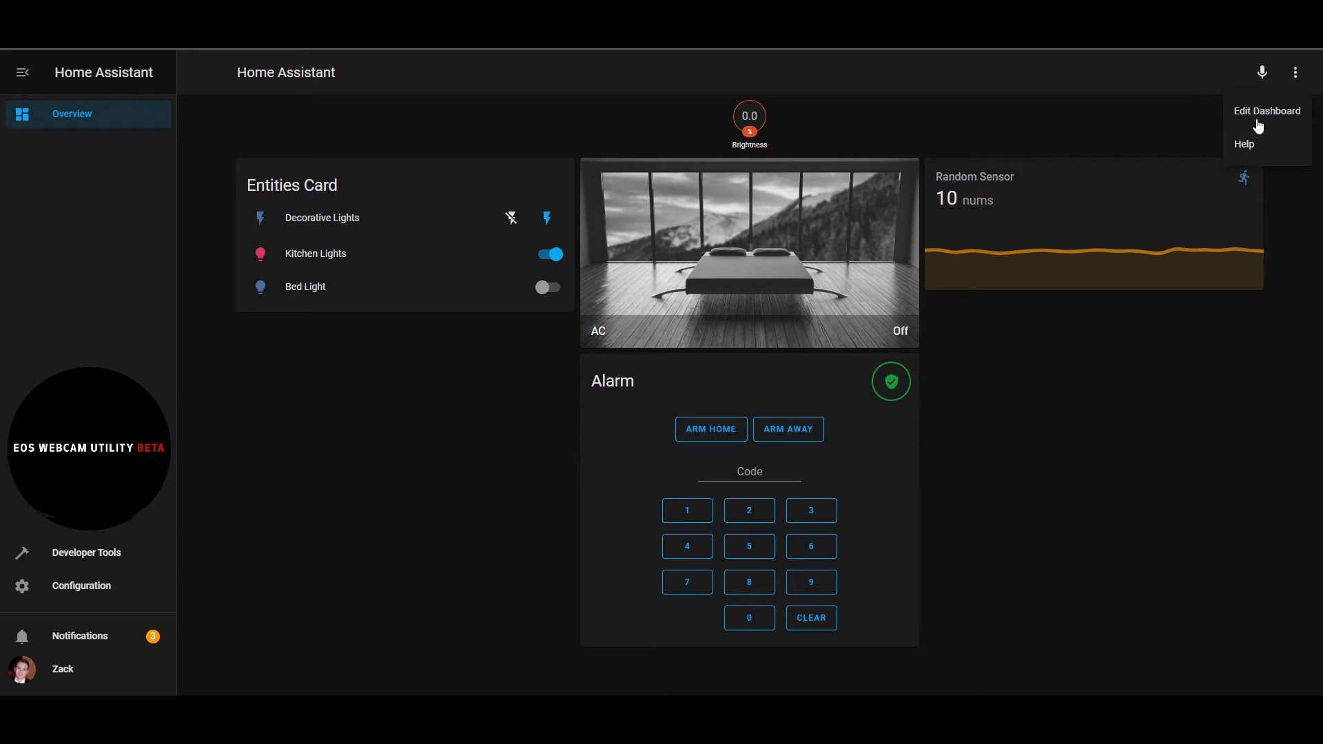
left_click(1257, 119)
left_click(284, 79)
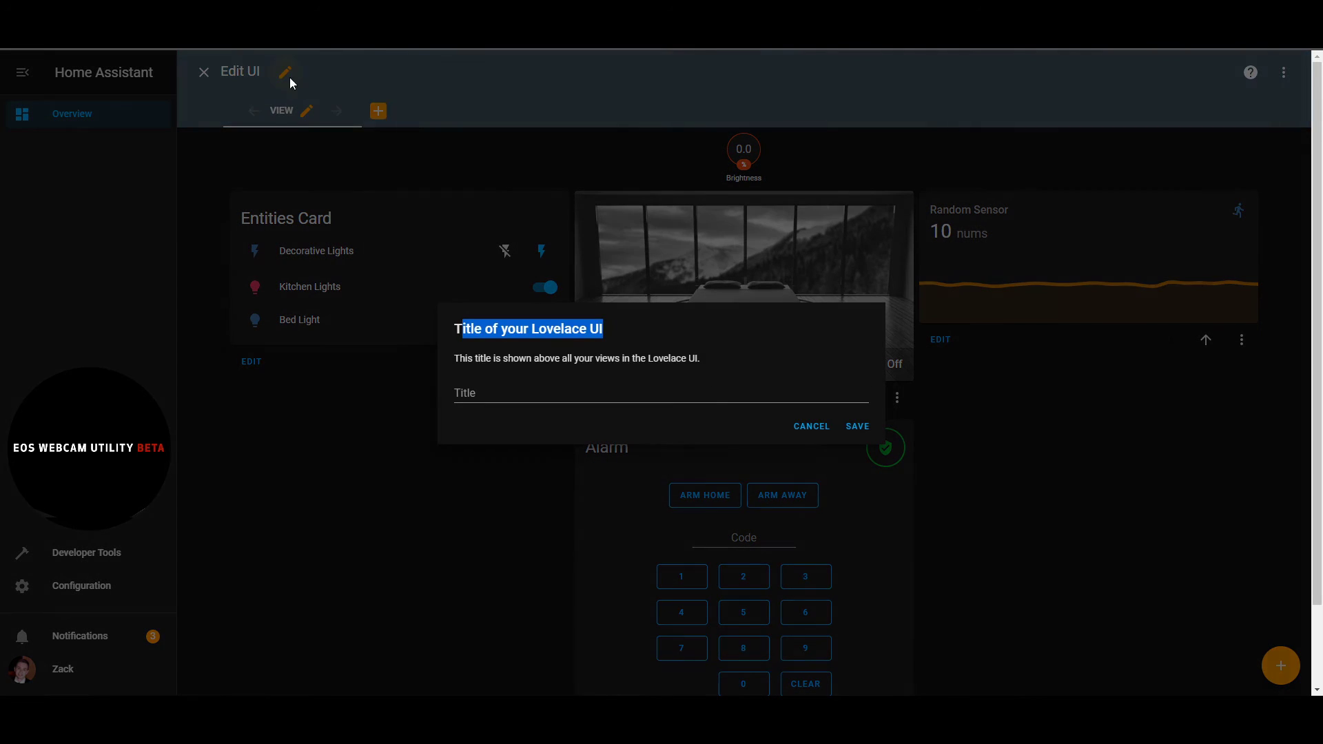
left_click(543, 390)
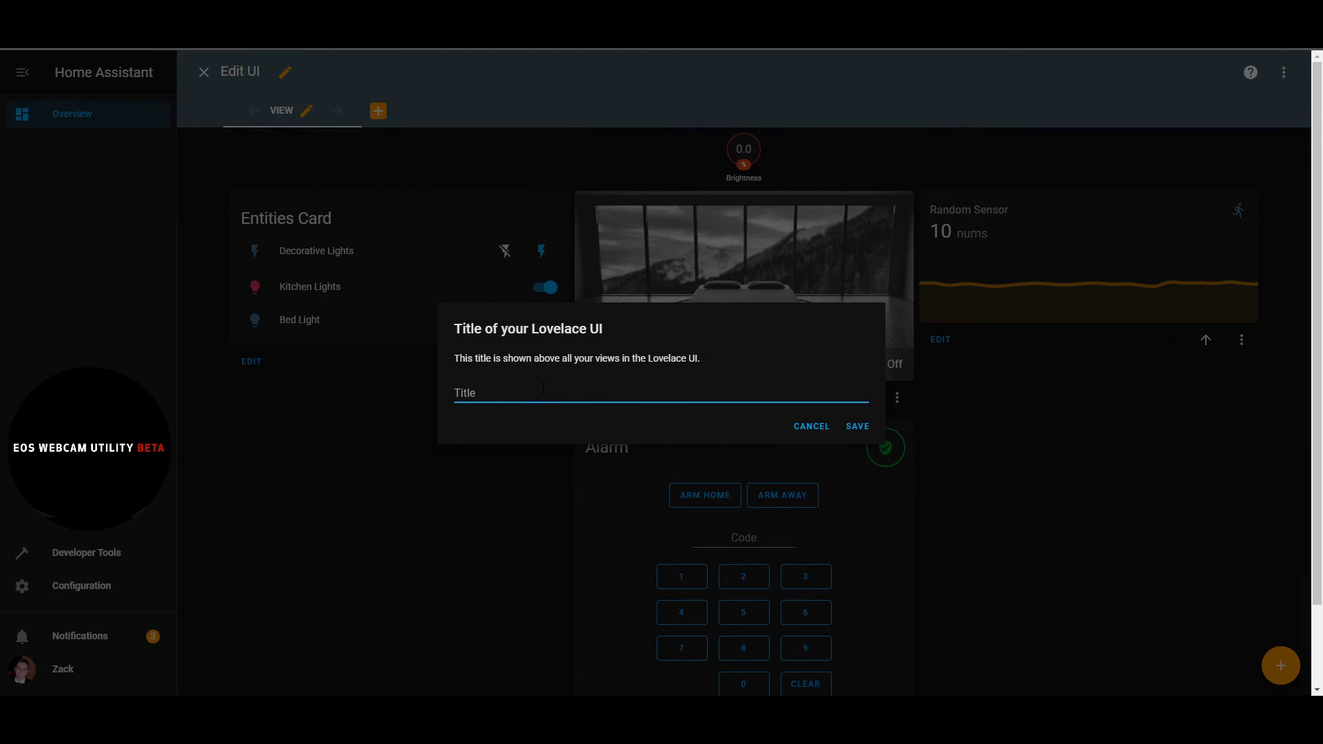
type("This is my home")
left_click(857, 427)
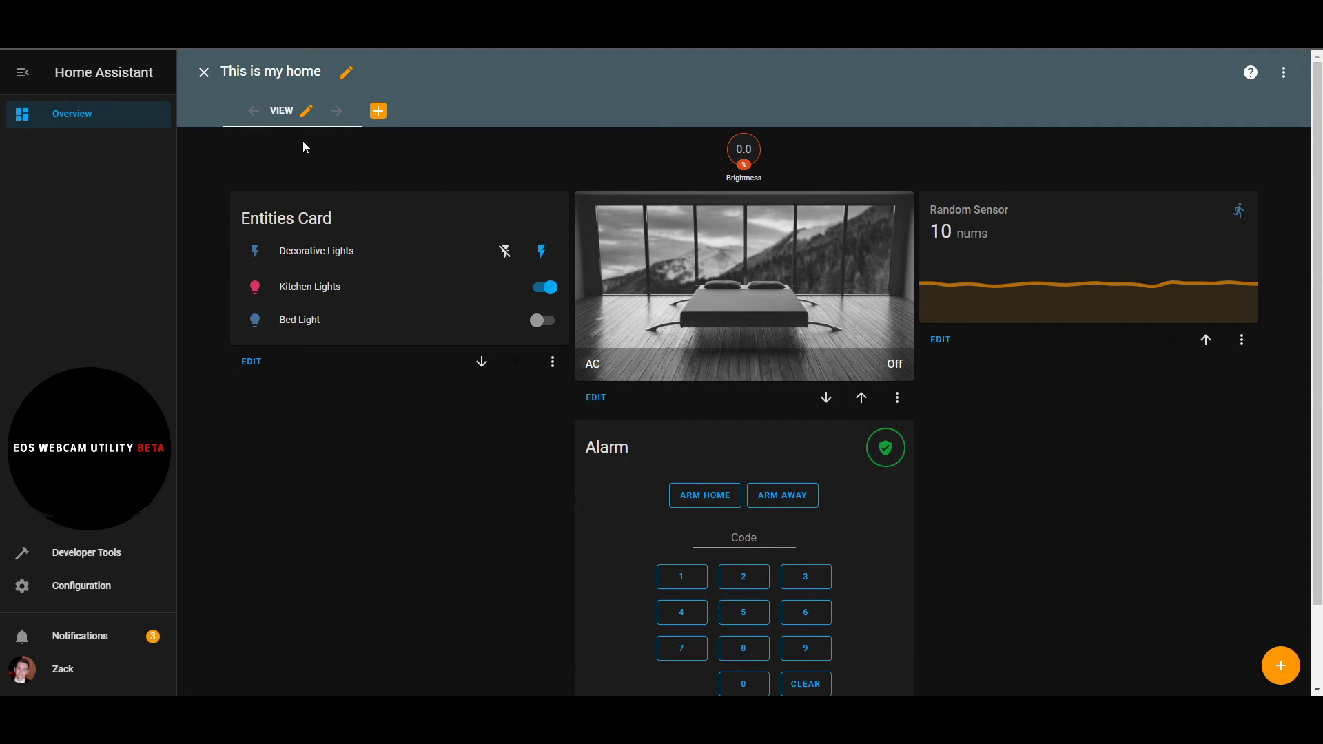
left_click(203, 76)
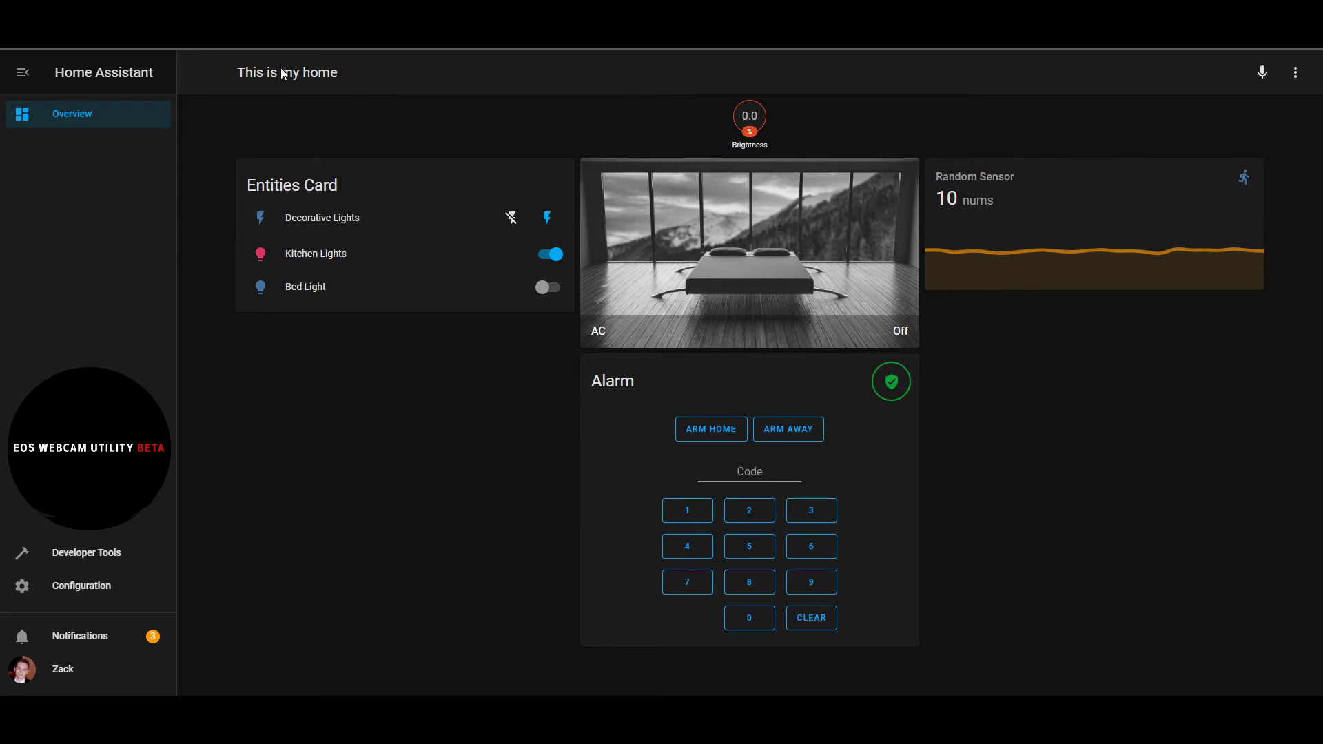
- Return to dashboard editing and check the custom Lovelace UI title, cancelling without changing it
left_click(1296, 72)
left_click(1271, 105)
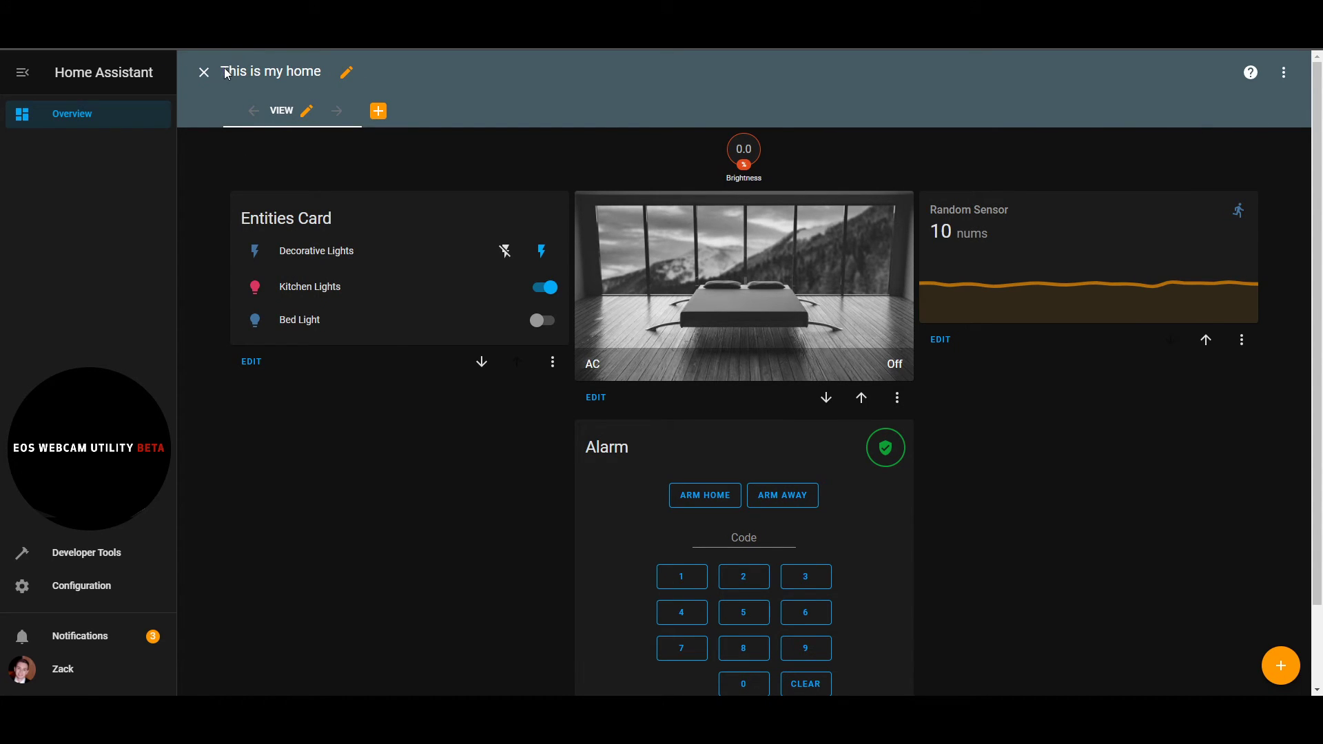
left_click(345, 73)
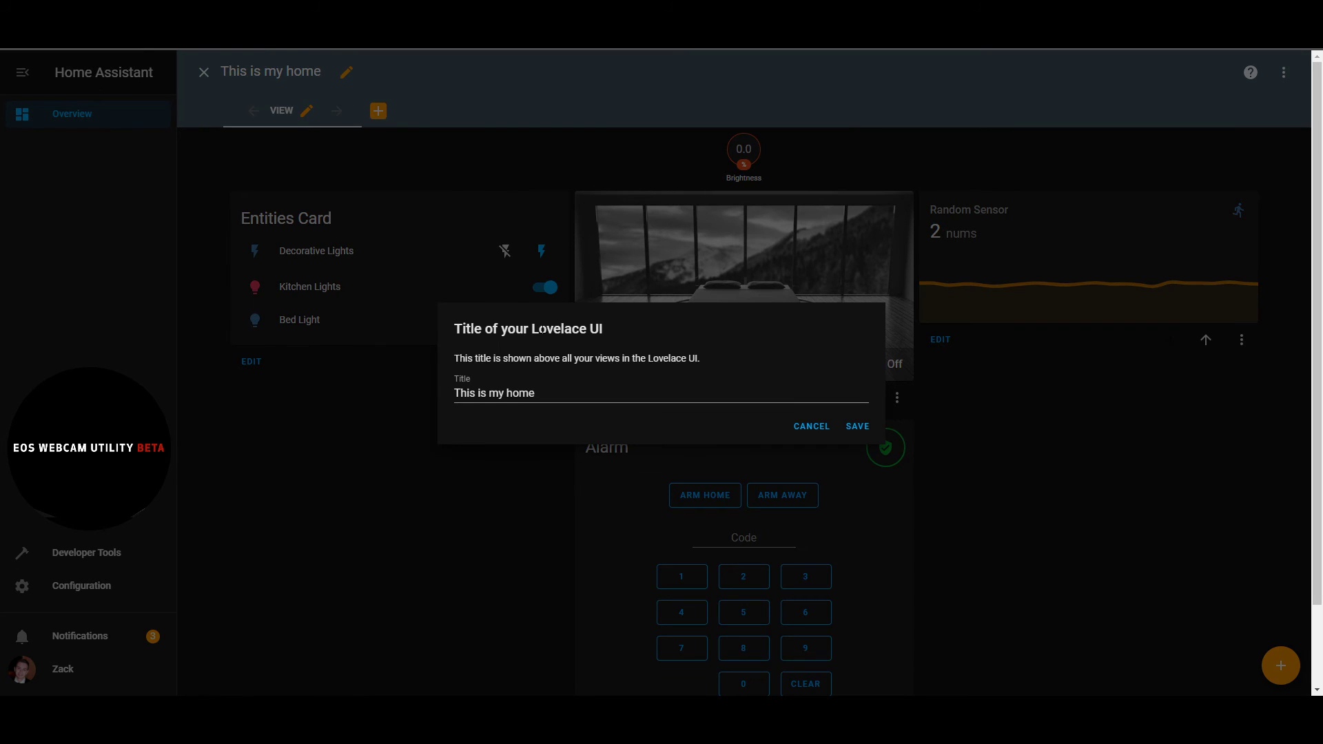
left_click_drag(537, 394, 452, 396)
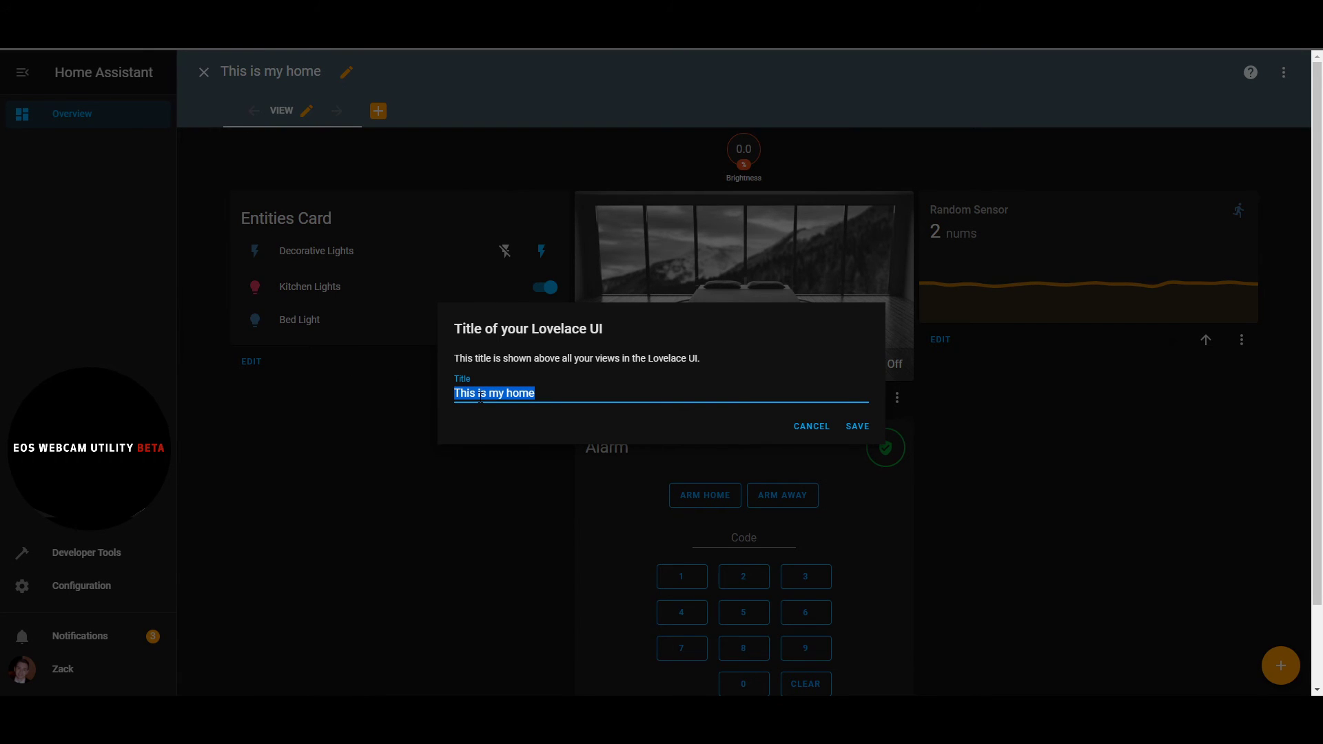
left_click(810, 427)
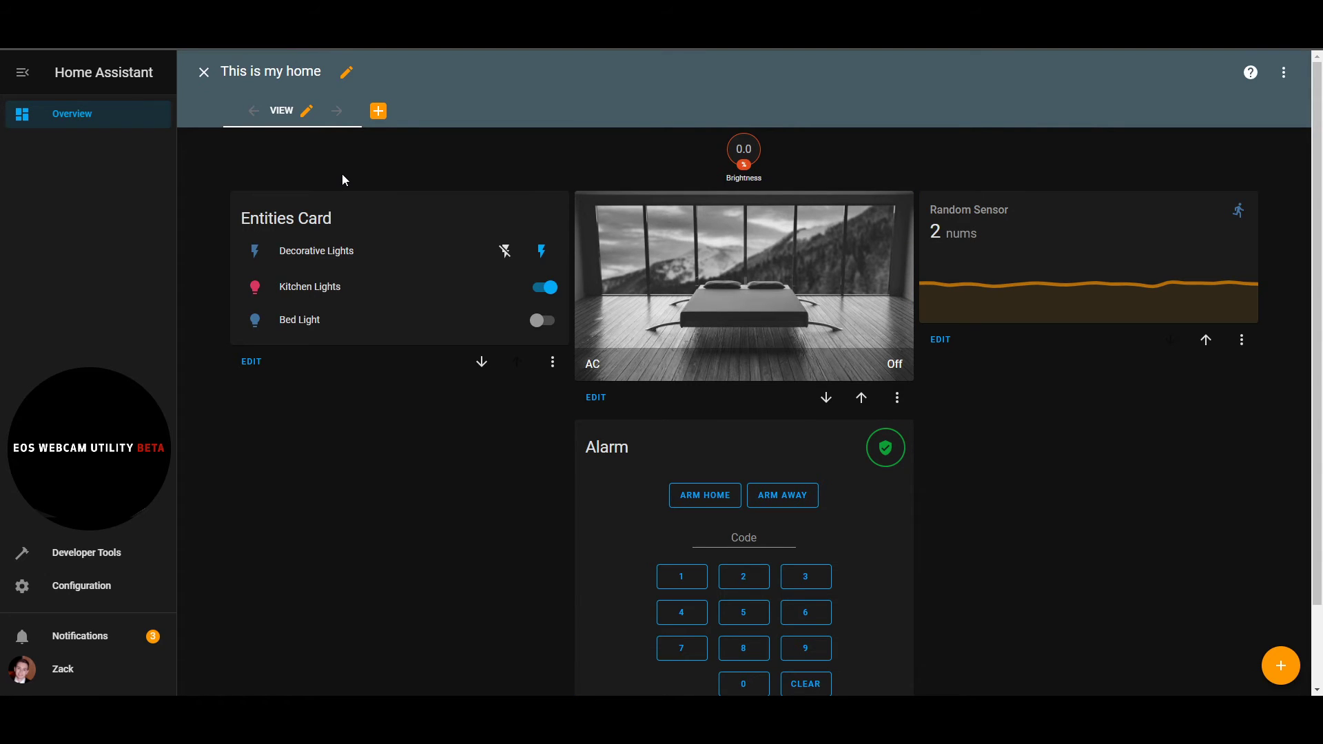
- Clear the custom Lovelace UI title, save the empty title, and leave edit mode
left_click(346, 77)
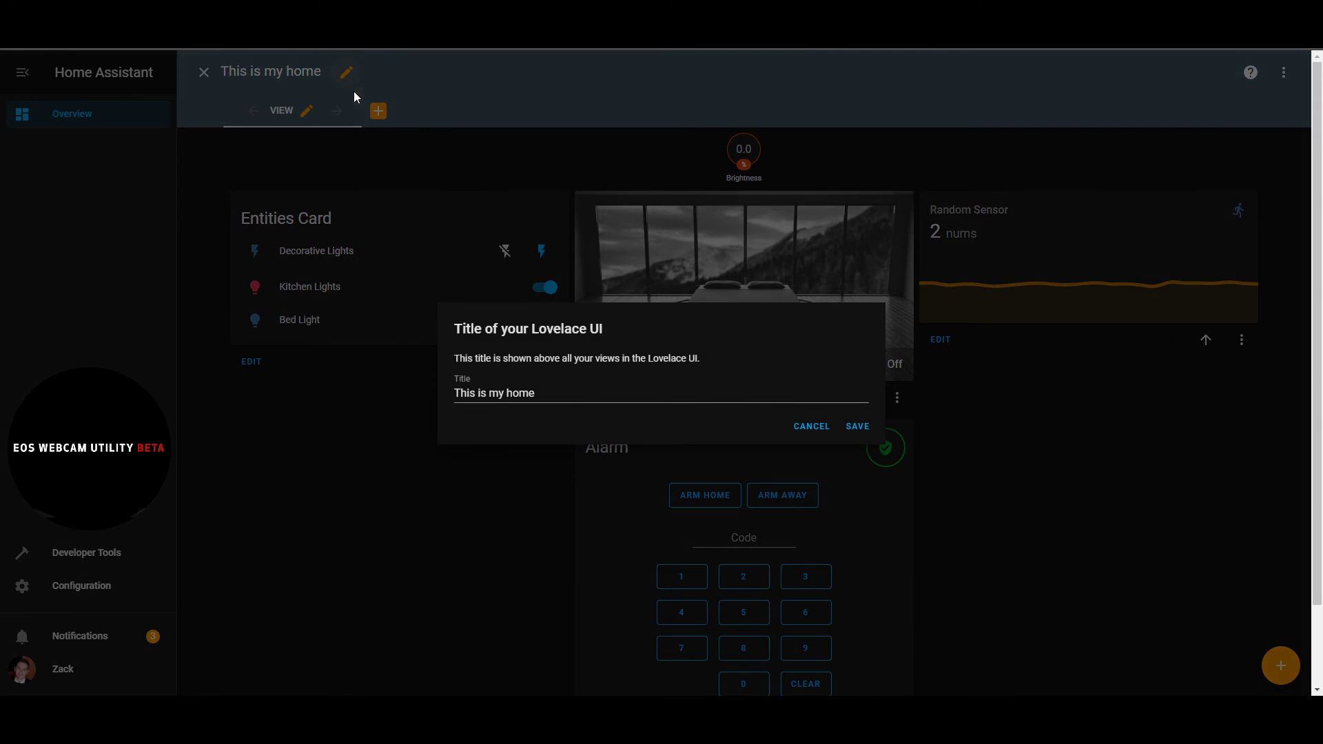
triple_click(549, 392)
key("BackSpace")
left_click(857, 425)
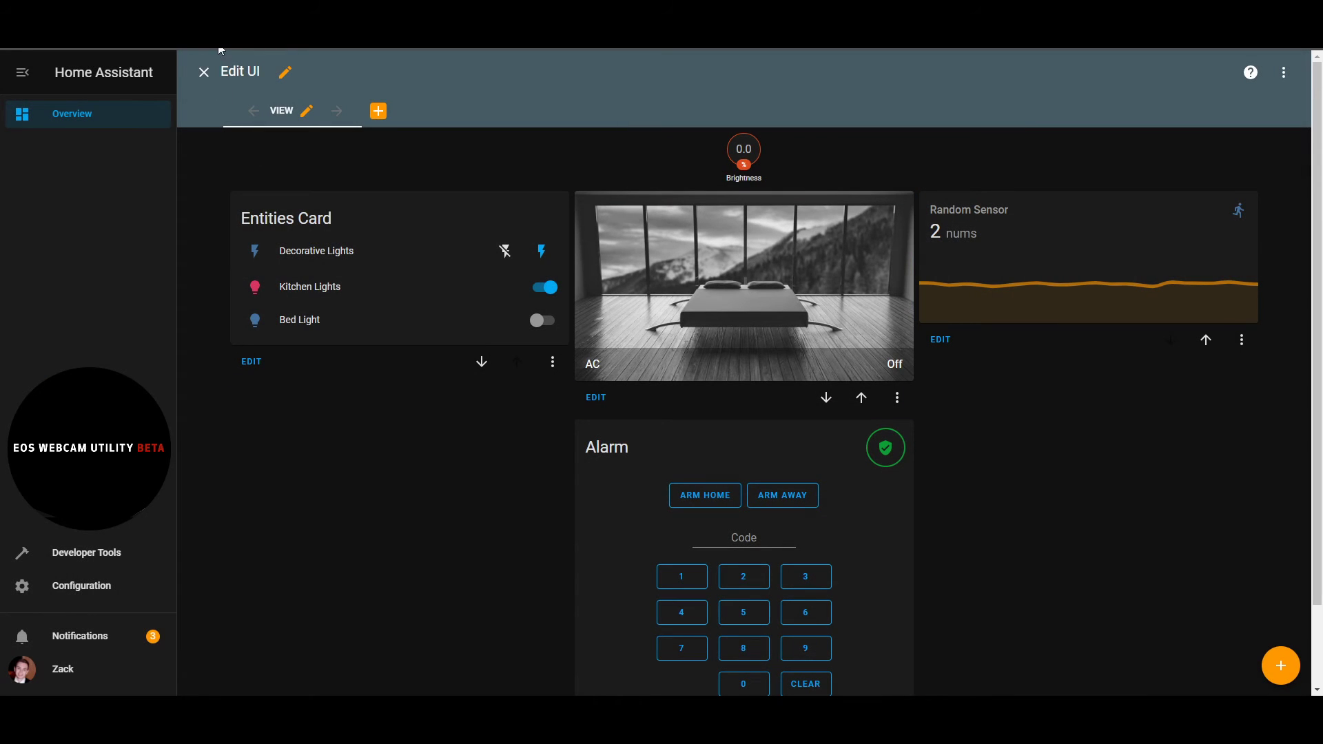
left_click(202, 76)
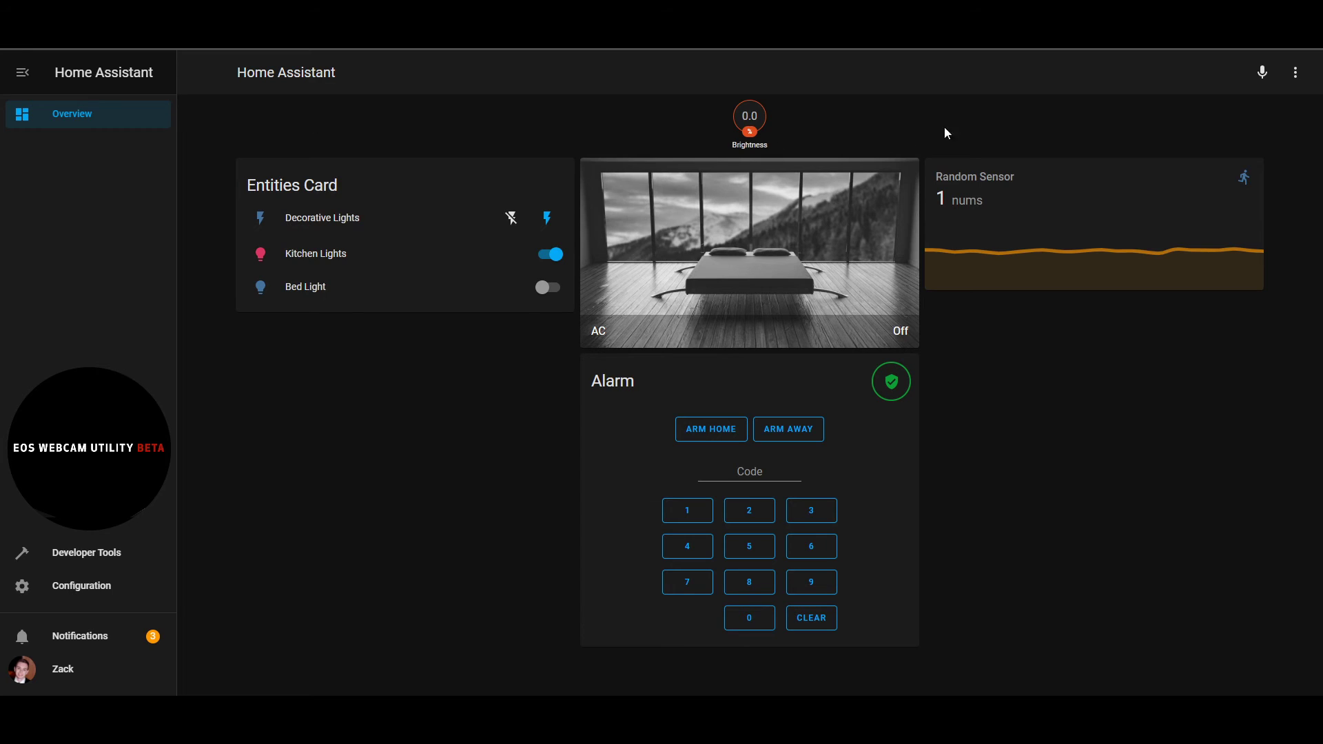
- Reopen the dashboard for editing, view the title dialog once more, and cancel it
left_click(1295, 72)
left_click(1261, 109)
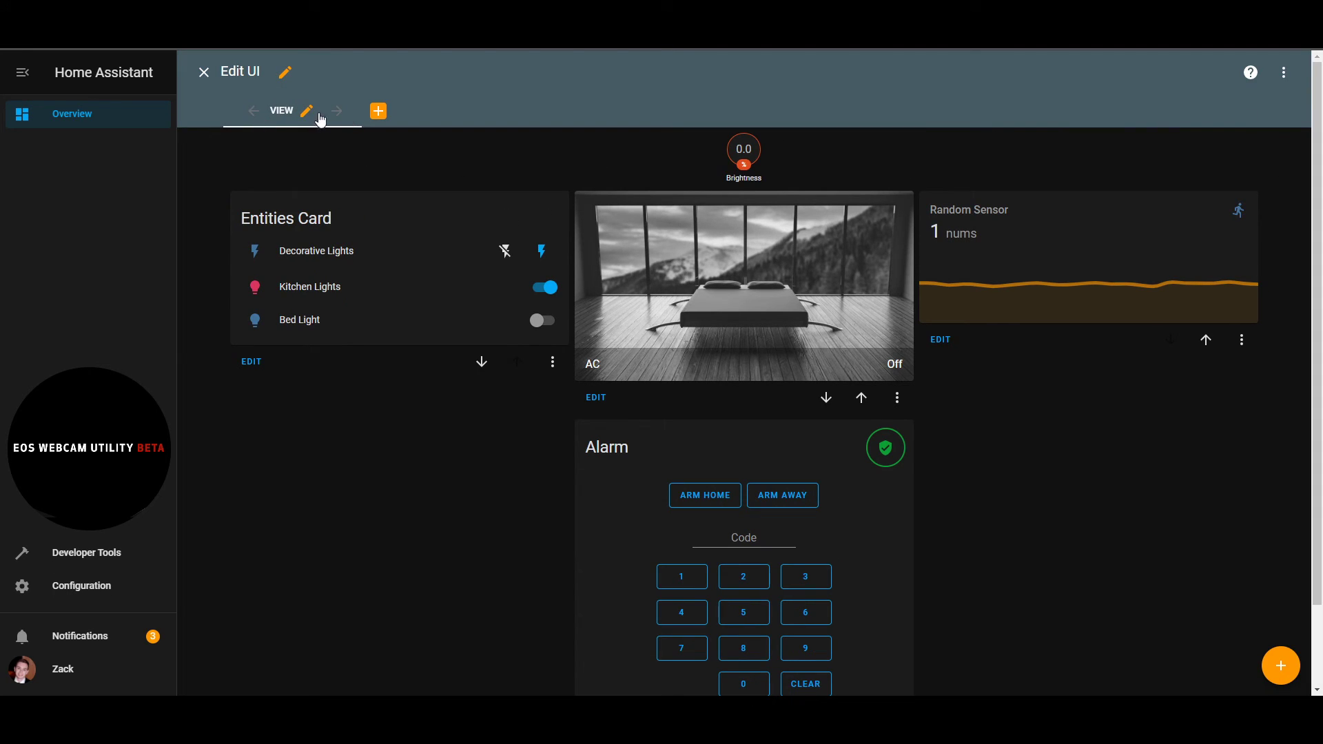
left_click(284, 73)
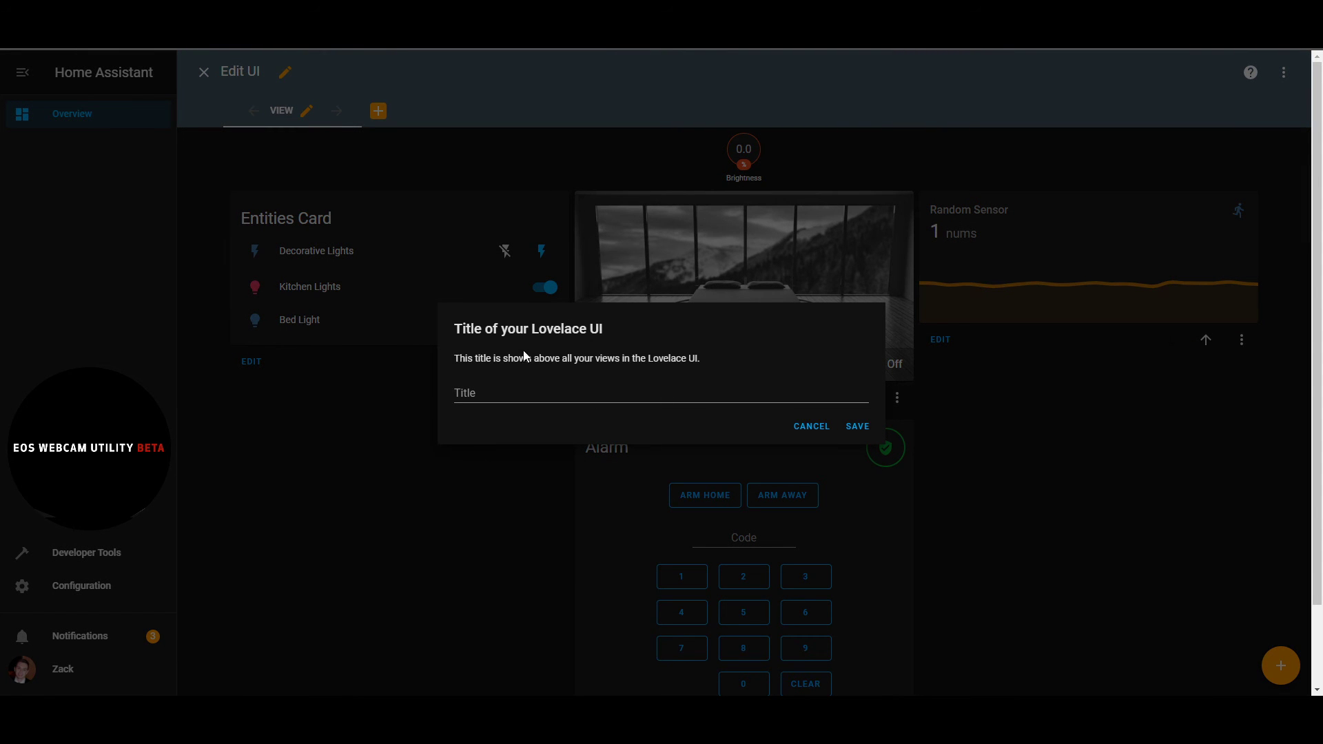
left_click(804, 427)
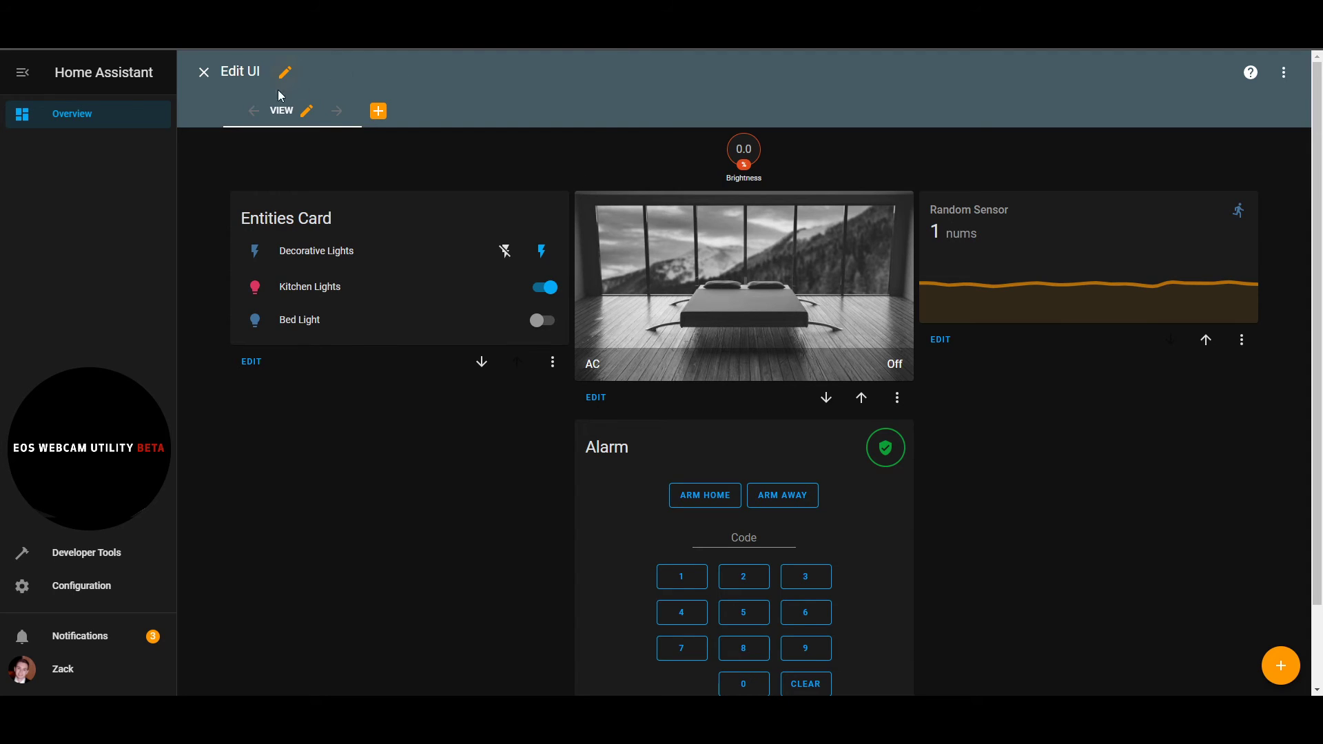
- From the unused entities list, select Bathroom speaker, the Bedroom TV with ID media_player.living_room_tv, and Dark Sky
left_click(1285, 76)
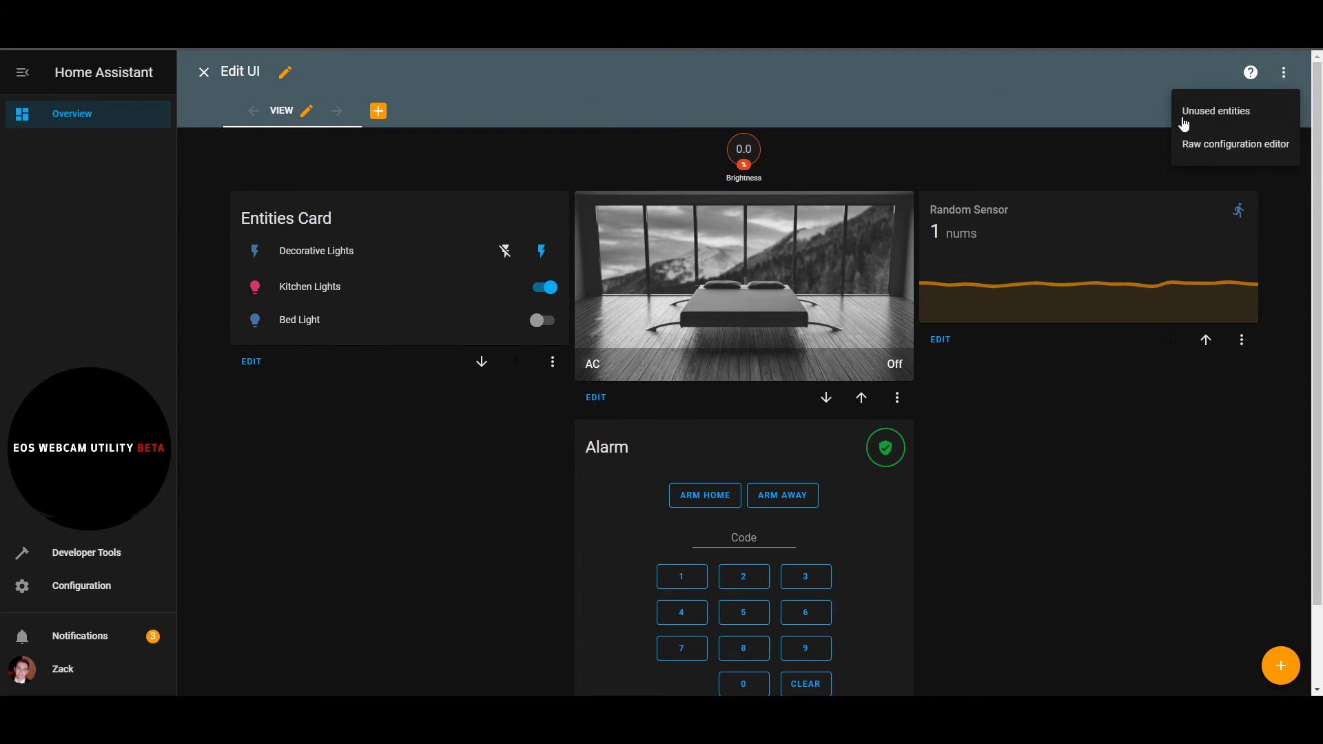
left_click(1215, 119)
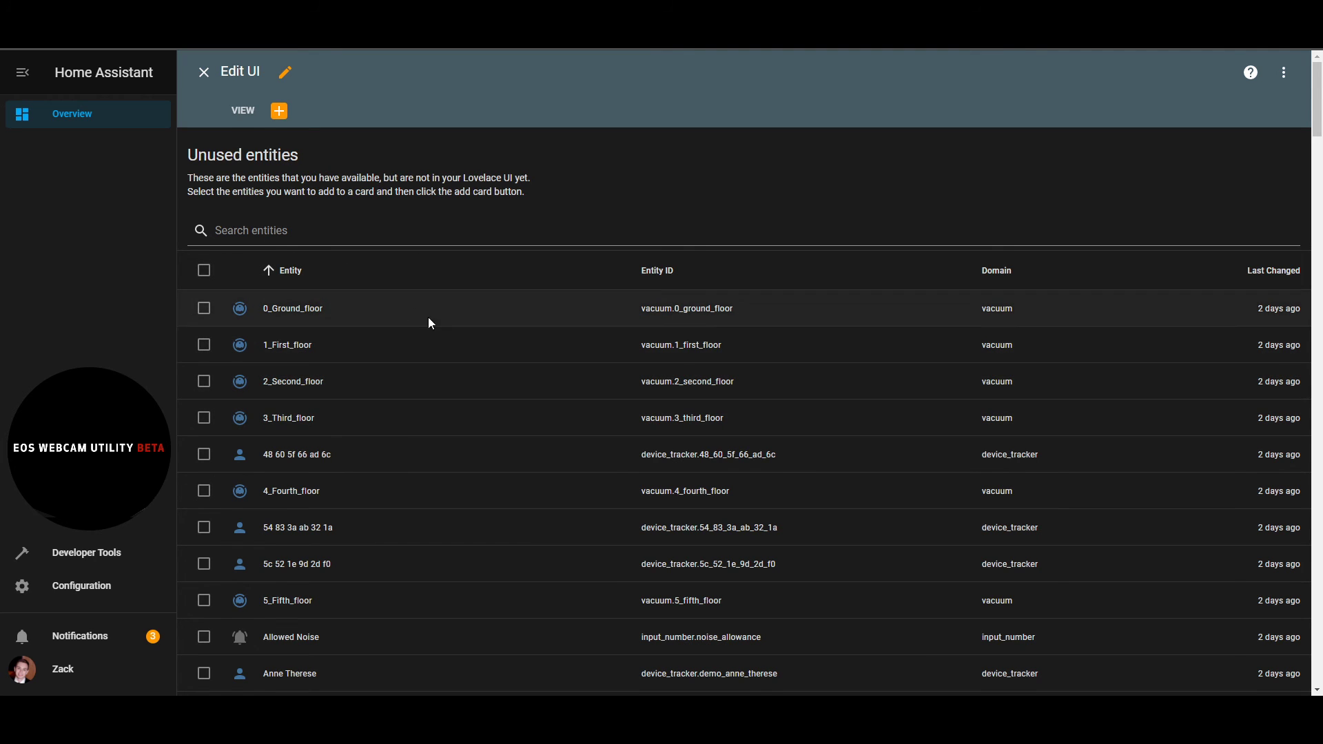
scroll(428, 322, "down", 8)
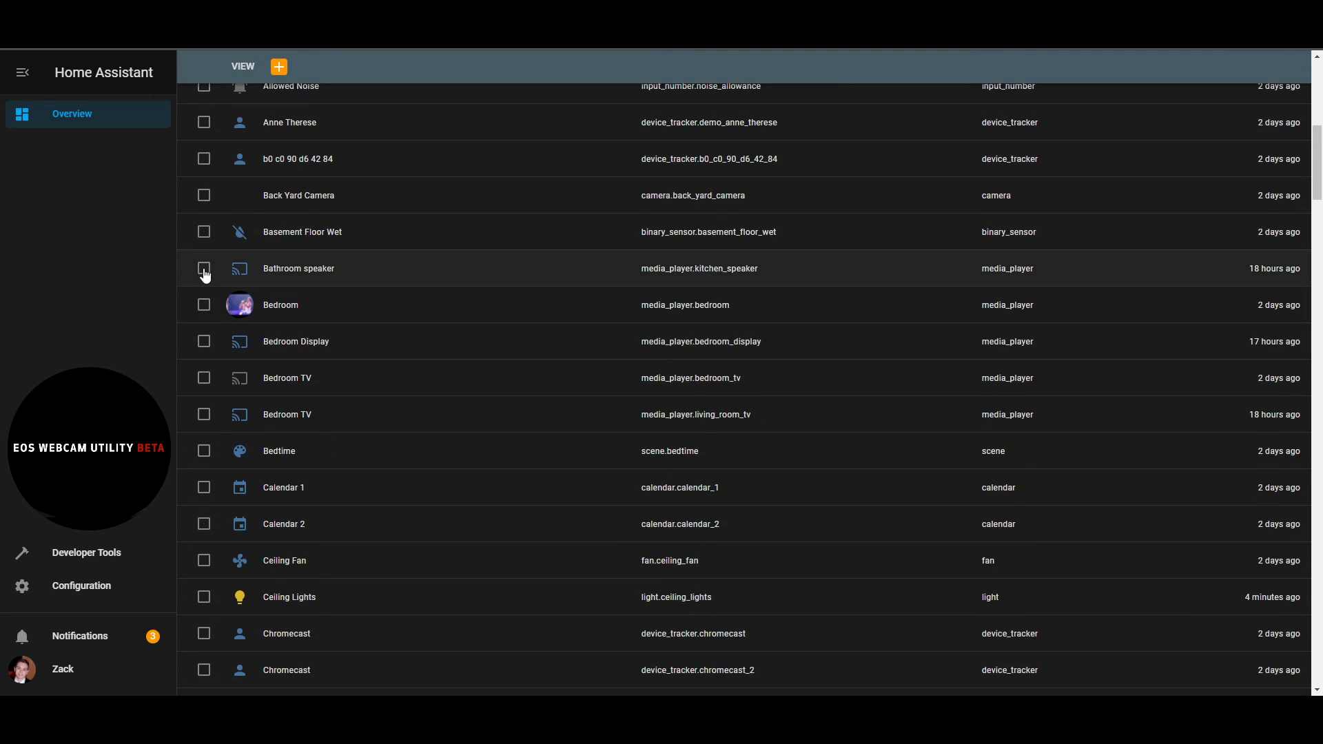
left_click(203, 271)
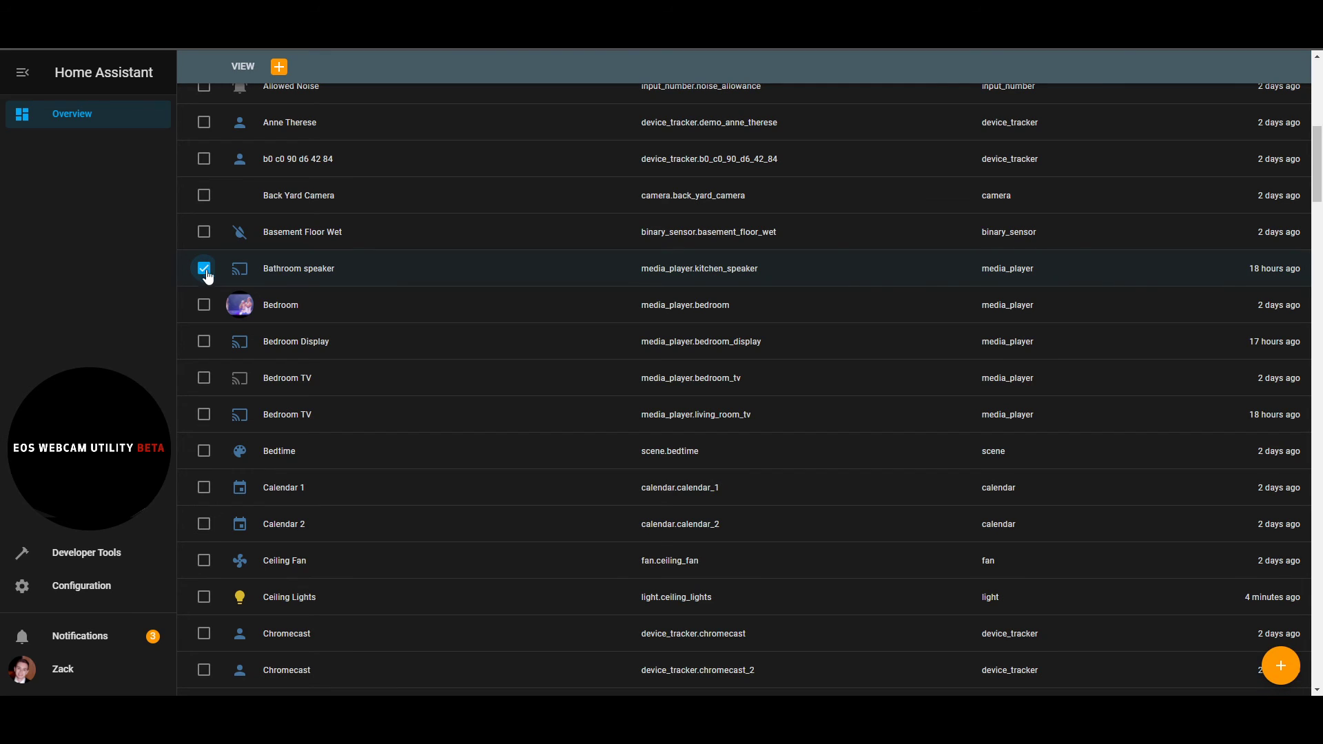
left_click(204, 414)
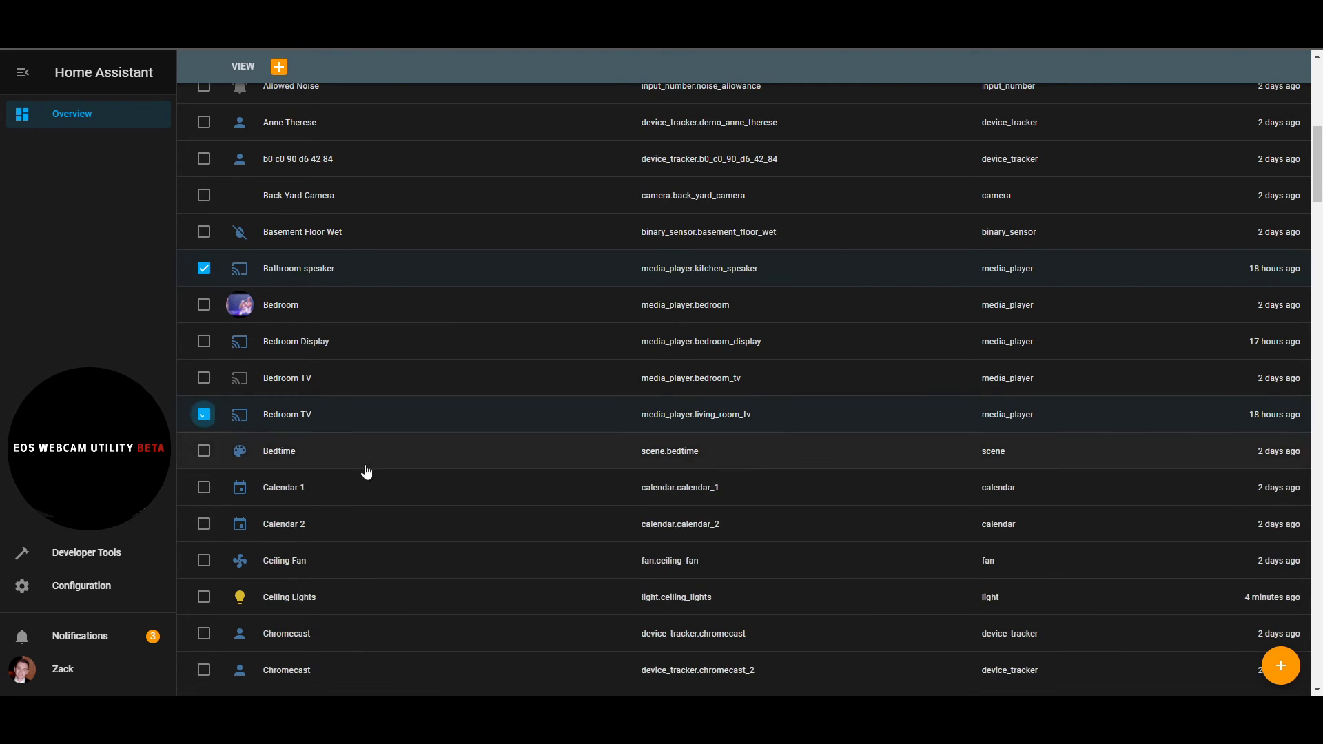
scroll(421, 489, "down", 2)
scroll(259, 475, "down", 1)
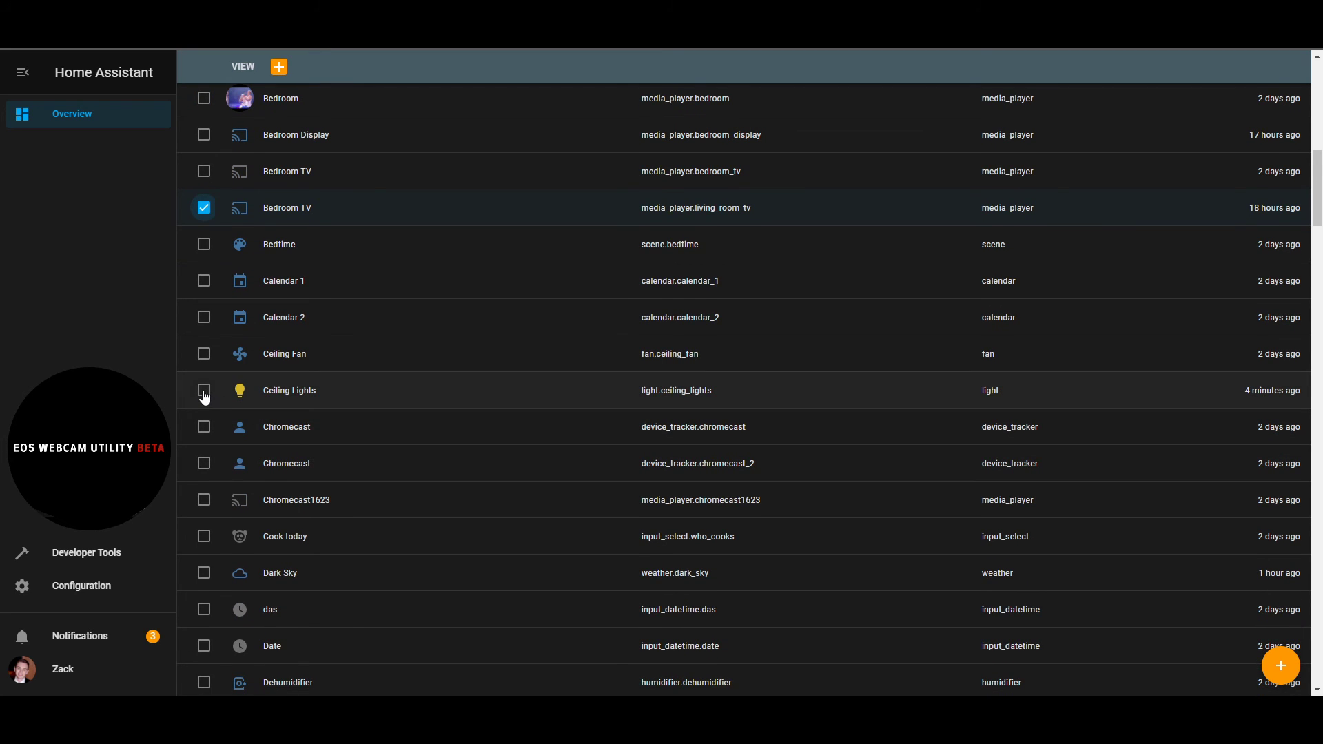
scroll(238, 419, "down", 2)
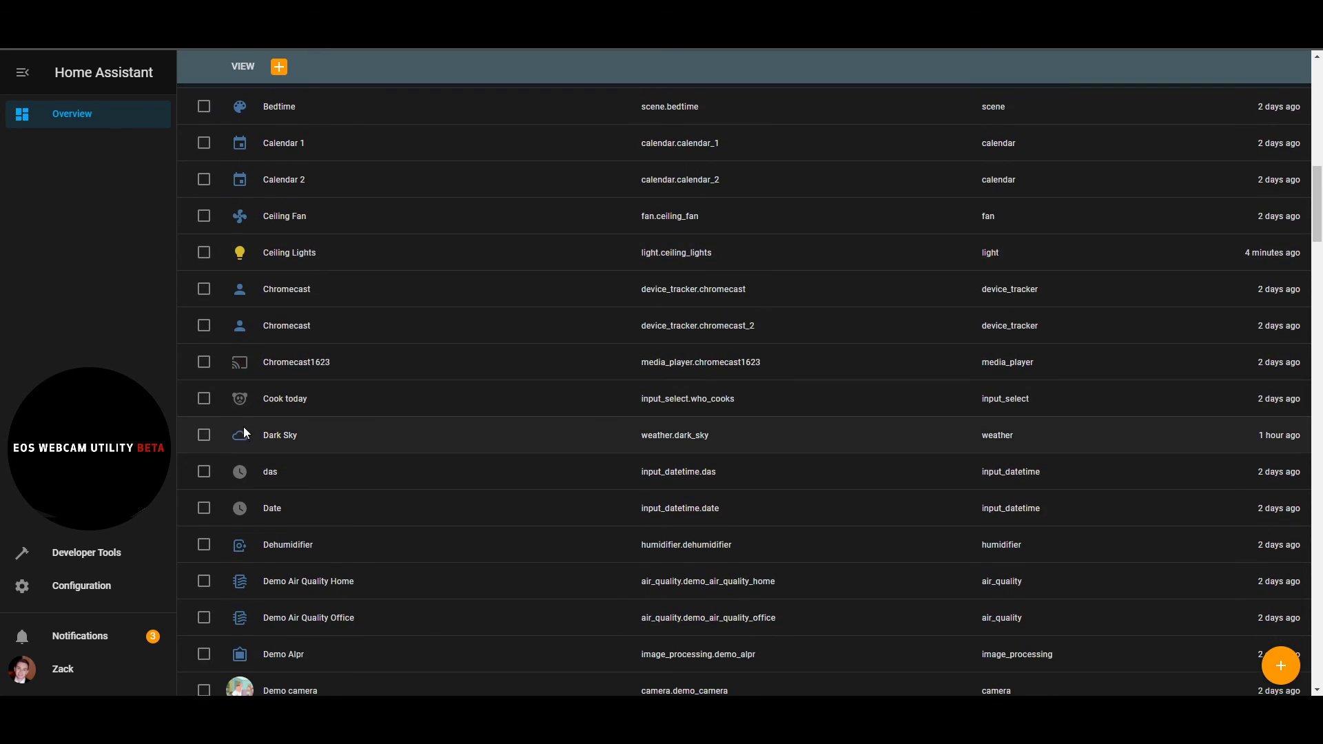
left_click(203, 435)
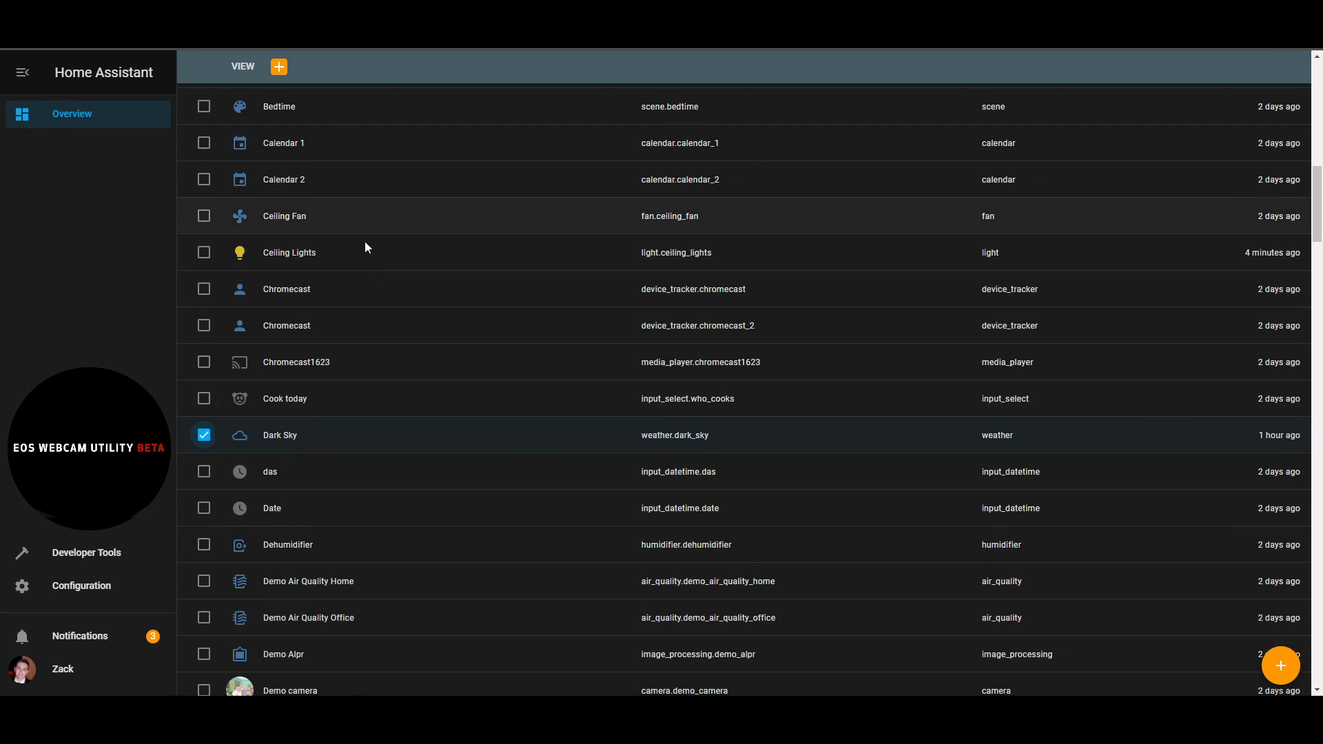
- Add the suggested cards for the selected entities to the Lovelace UI and return to the dashboard view
scroll(365, 247, "up", 6)
scroll(404, 416, "up", 1)
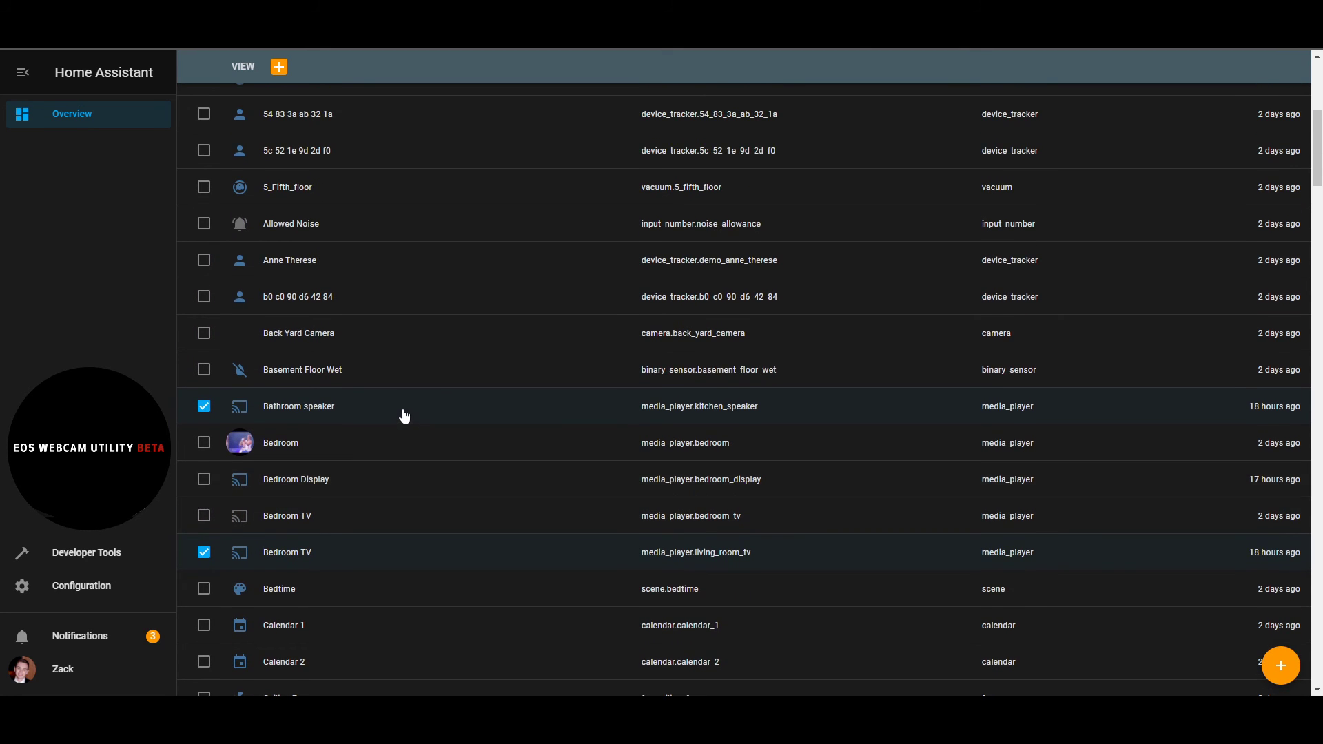
left_click(1279, 679)
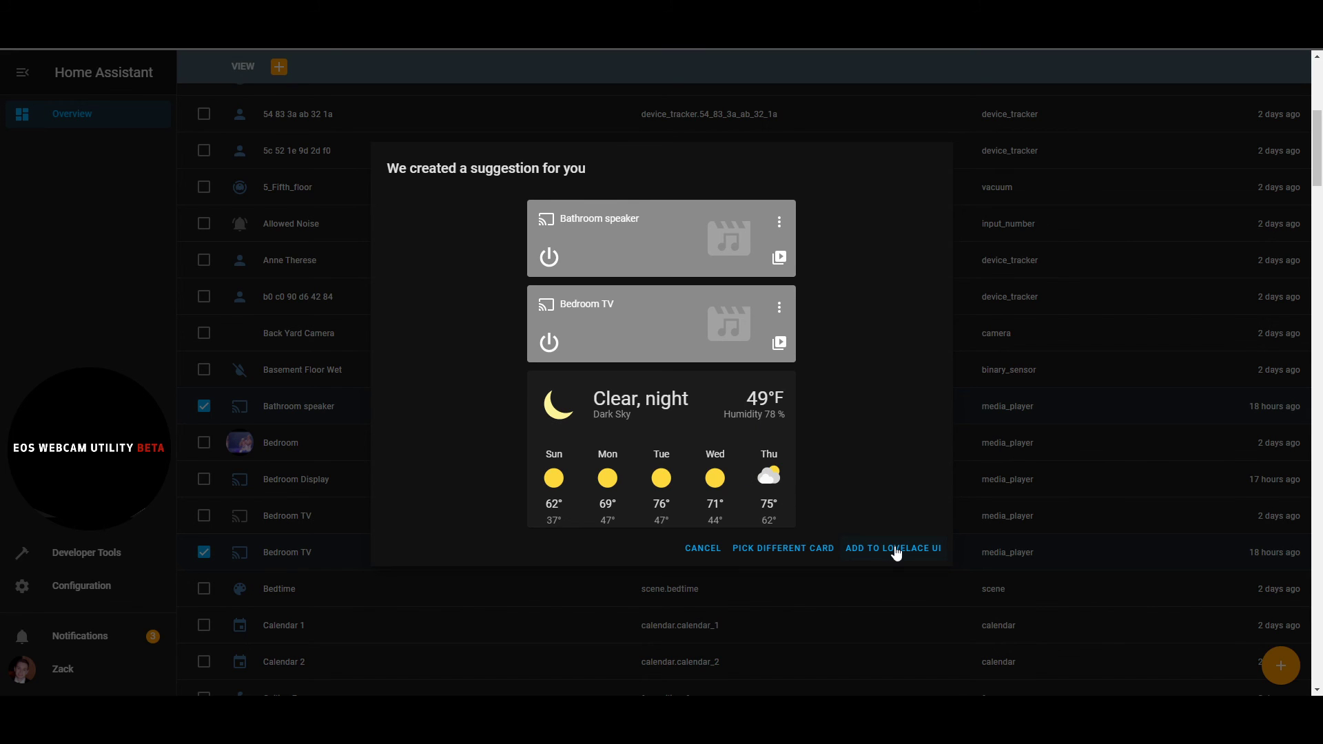
left_click(930, 552)
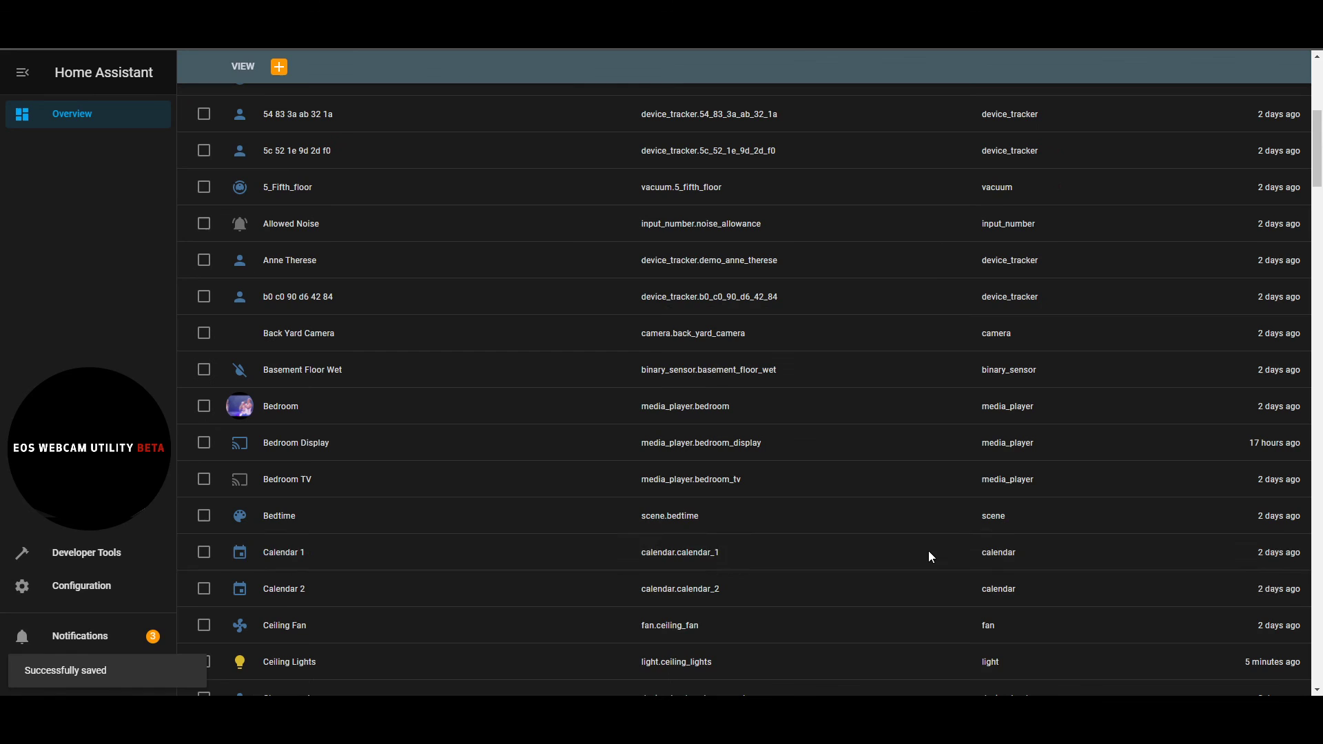
left_click(243, 66)
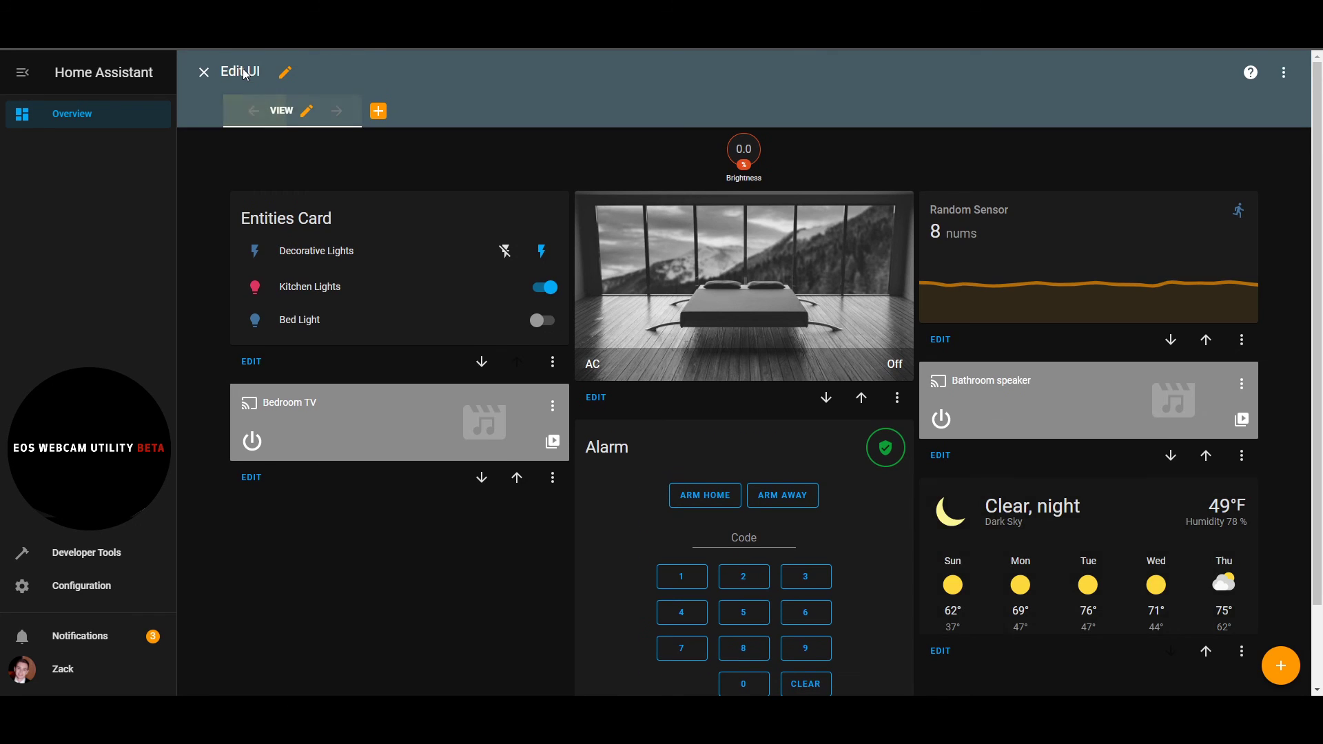